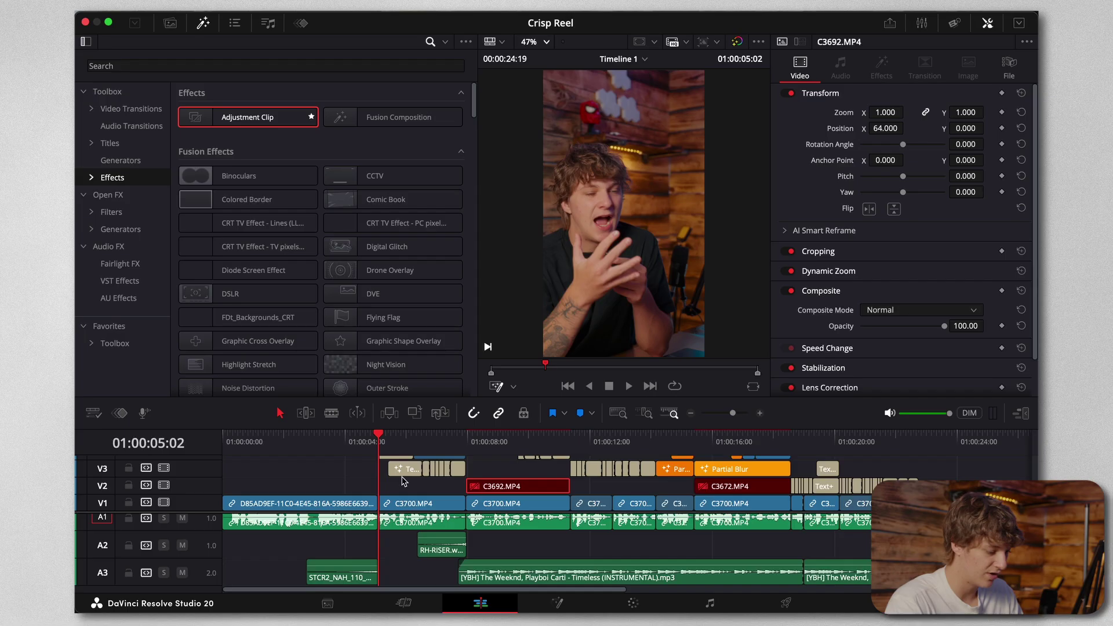
Zoom the timeline in on the caption section and play it back with the volume raised.
{"action": "scroll", "coordinate": [404, 481], "scroll_direction": "up", "scroll_amount": 2}
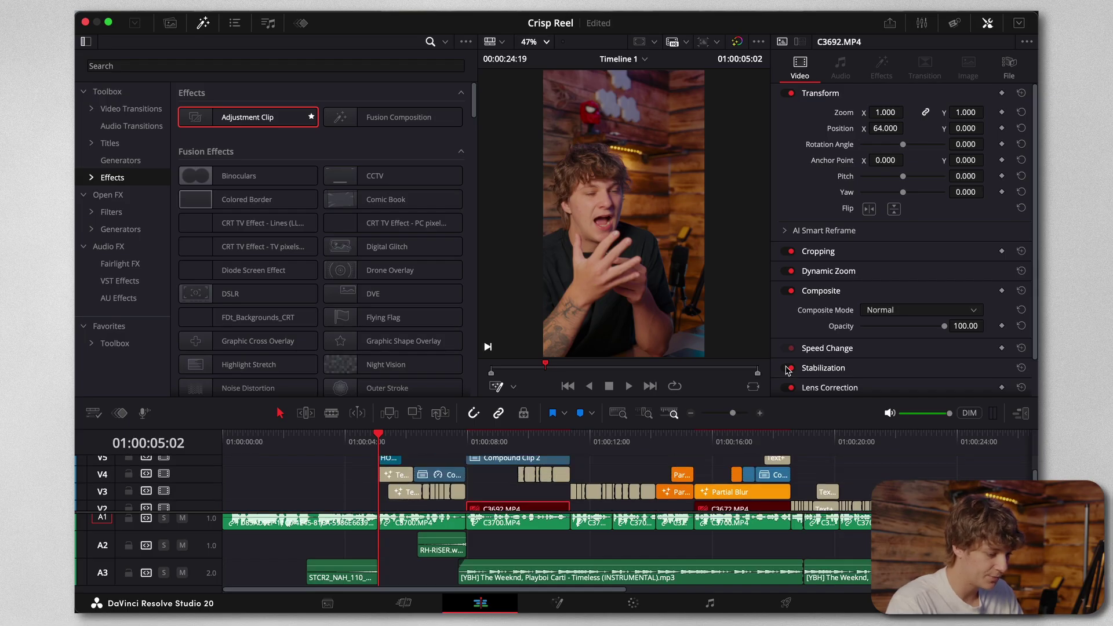
{"action": "left_click", "coordinate": [760, 414]}
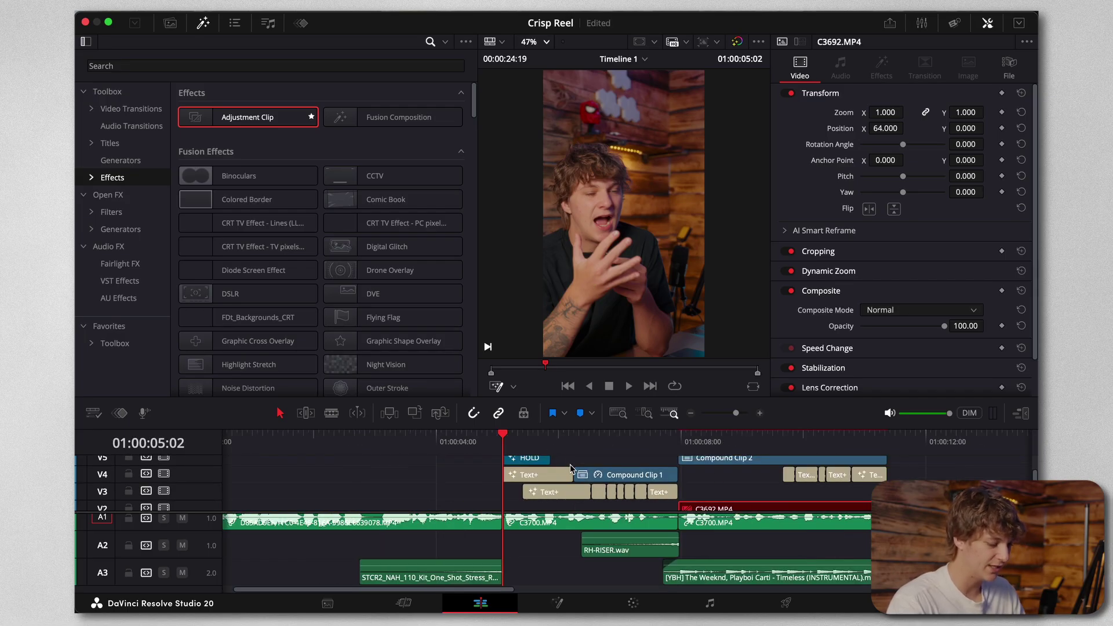
{"action": "key", "text": "space"}
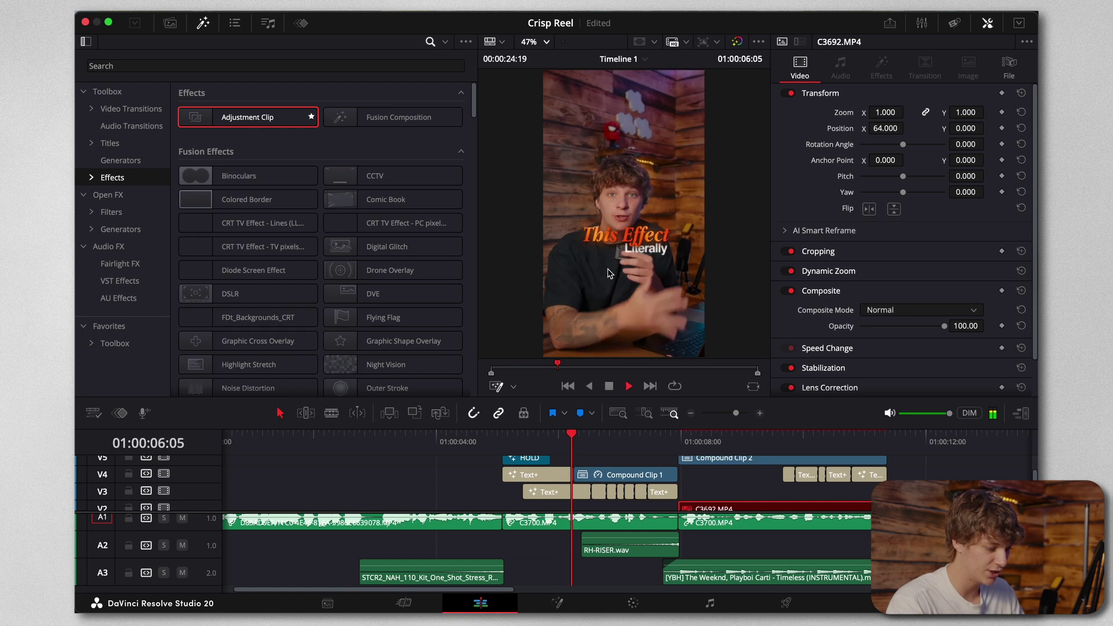
{"action": "key", "text": "space"}
{"action": "key", "text": "XF86AudioRaiseVolume"}
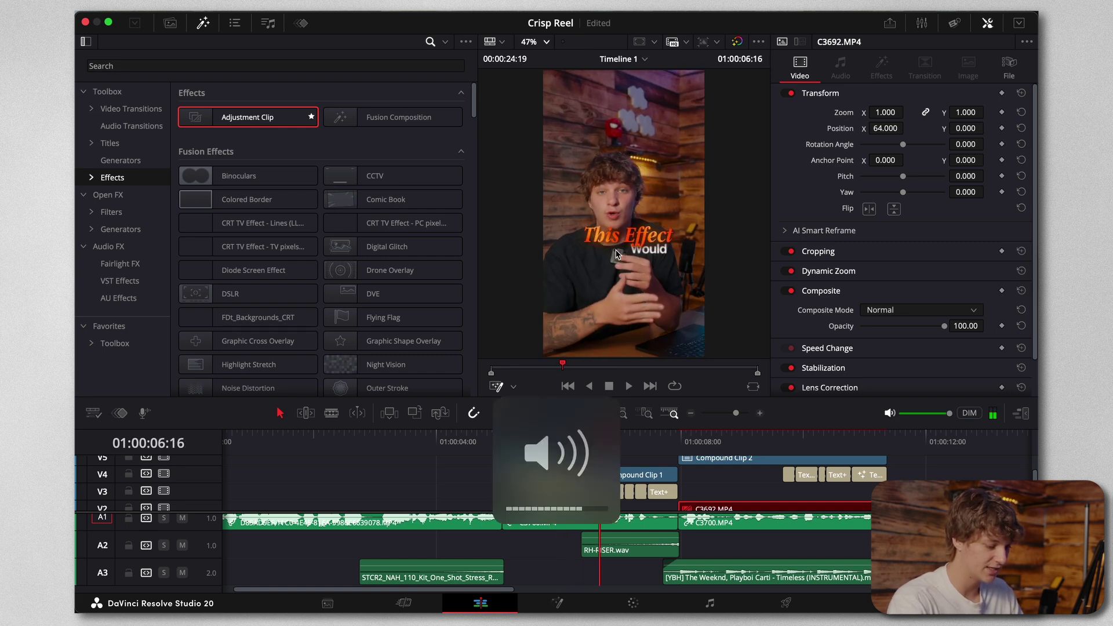
{"action": "key", "text": "space"}
{"action": "key", "text": "space"}
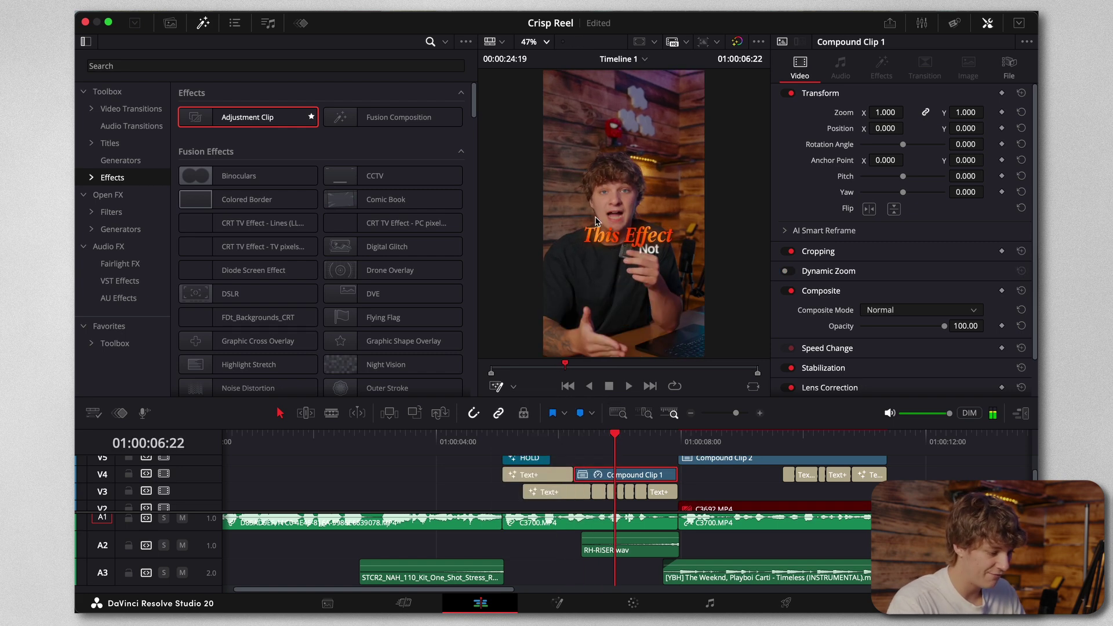
Switch the MAGIC ZOOM effect clip off to compare, returning the playhead to 01:00:05:02.
{"action": "key", "text": "Up"}
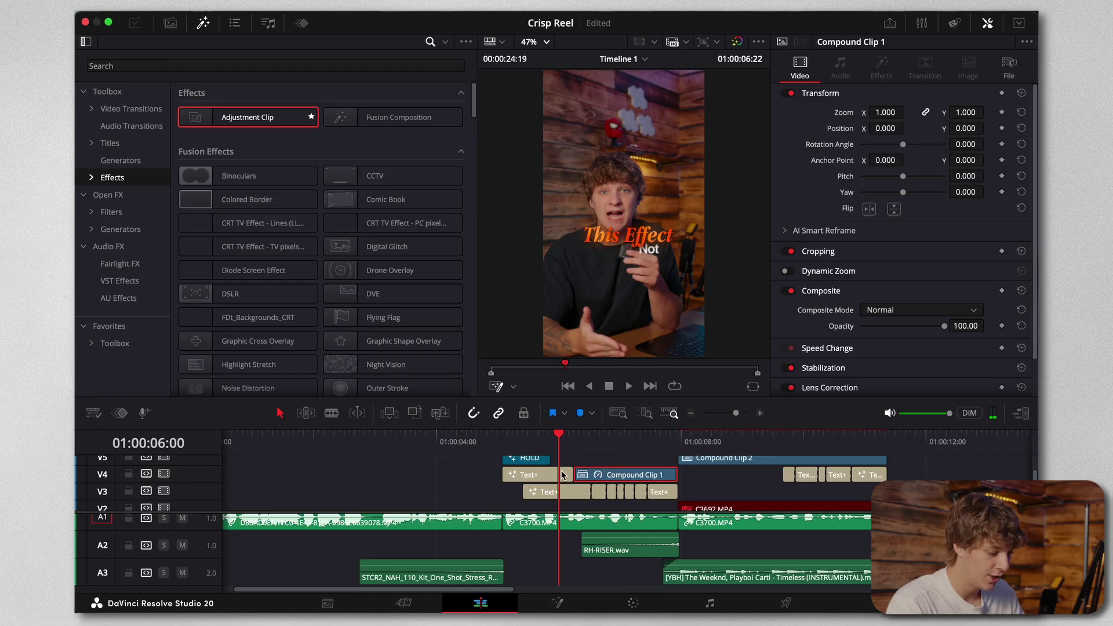
{"action": "scroll", "coordinate": [562, 486], "scroll_direction": "up", "scroll_amount": 2}
{"action": "key", "text": "Right"}
{"action": "left_click", "coordinate": [571, 466]}
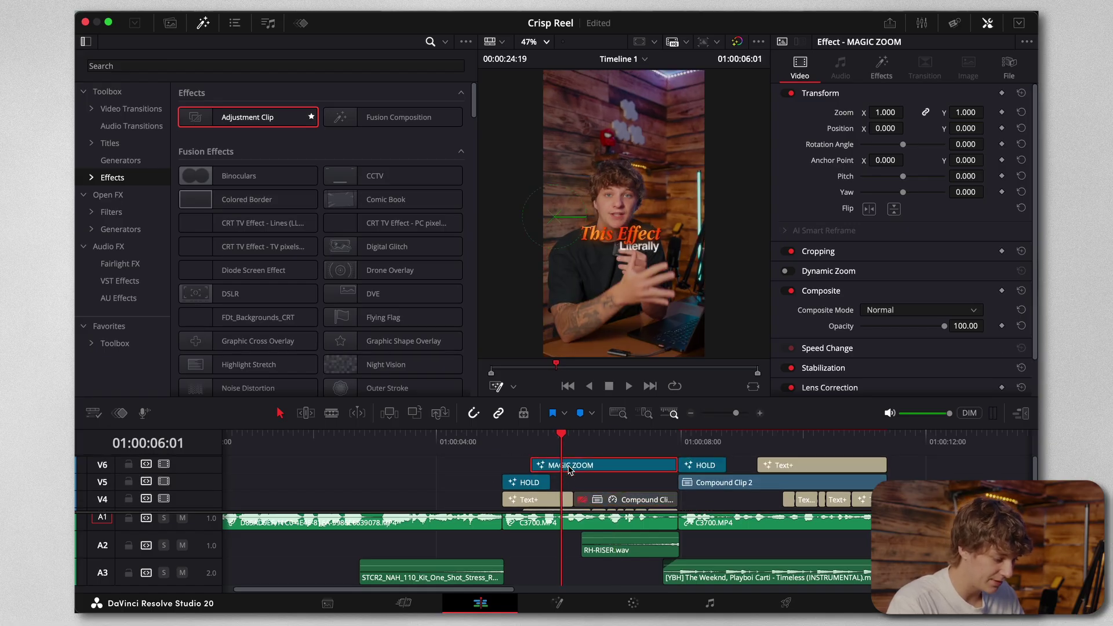
{"action": "key", "text": "d"}
{"action": "left_click", "coordinate": [595, 502]}
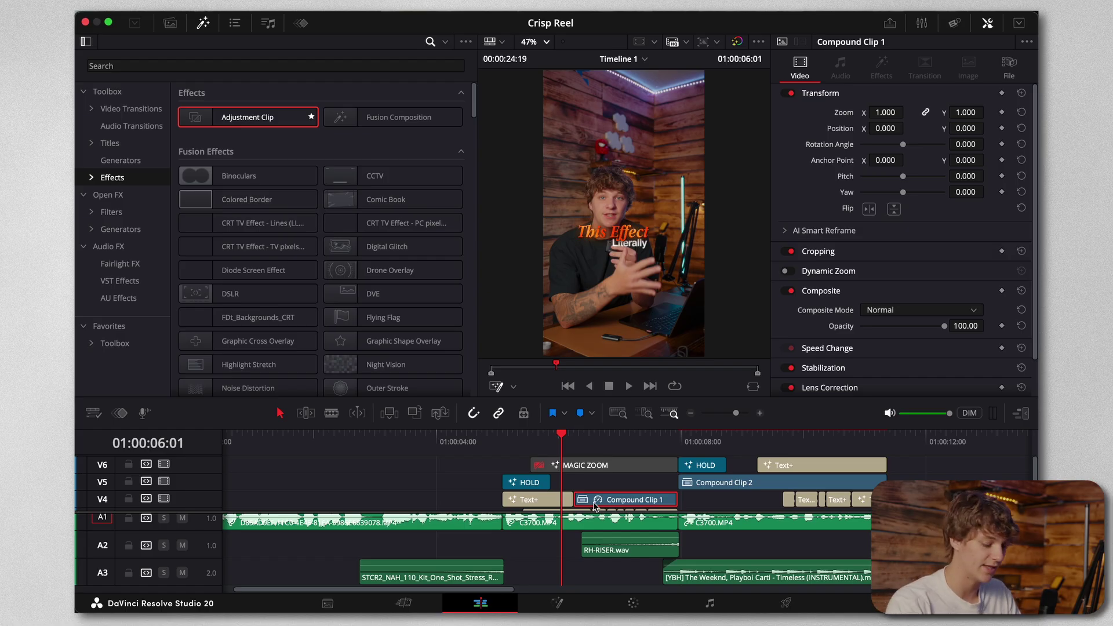
{"action": "left_click", "coordinate": [542, 465]}
{"action": "left_click", "coordinate": [502, 436]}
Select the HOLD effect clip on V5 to inspect it.
{"action": "left_click", "coordinate": [538, 483]}
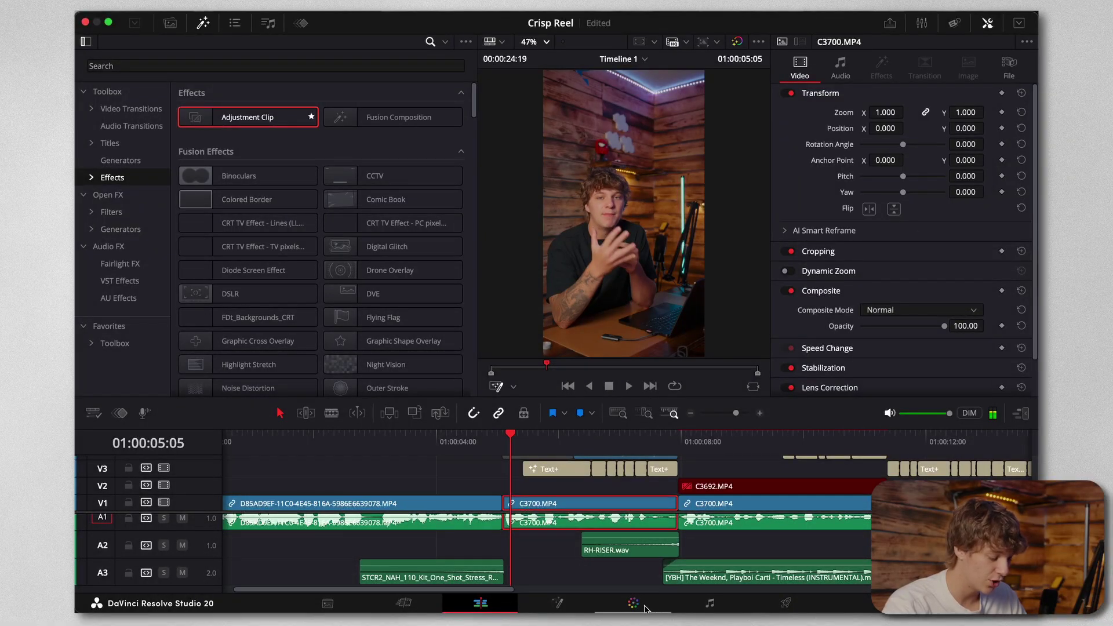
On the Color page, reset all grades and nodes, then apply PowerGrade still 1.1.1 to node 01.
{"action": "left_click", "coordinate": [644, 607]}
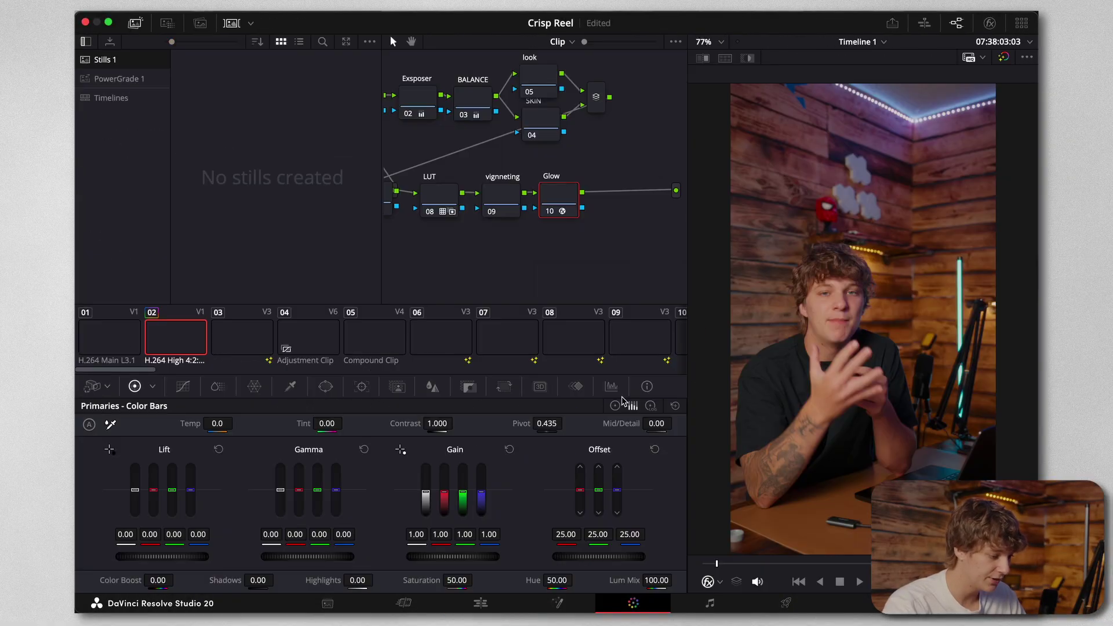
{"action": "right_click", "coordinate": [556, 252]}
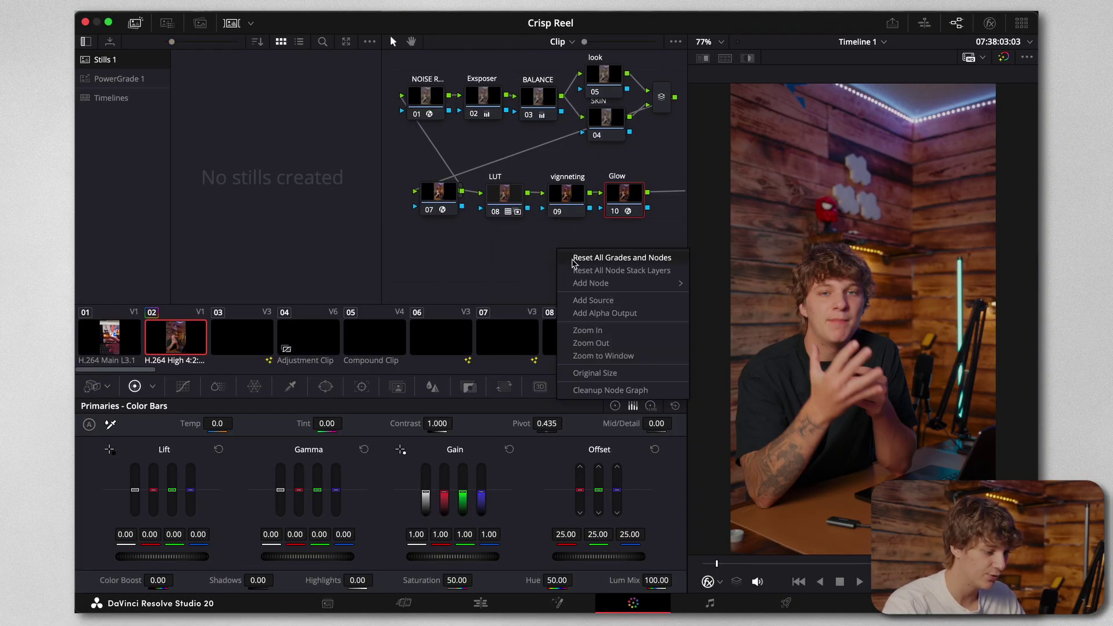
{"action": "left_click", "coordinate": [585, 257]}
{"action": "left_click", "coordinate": [113, 78]}
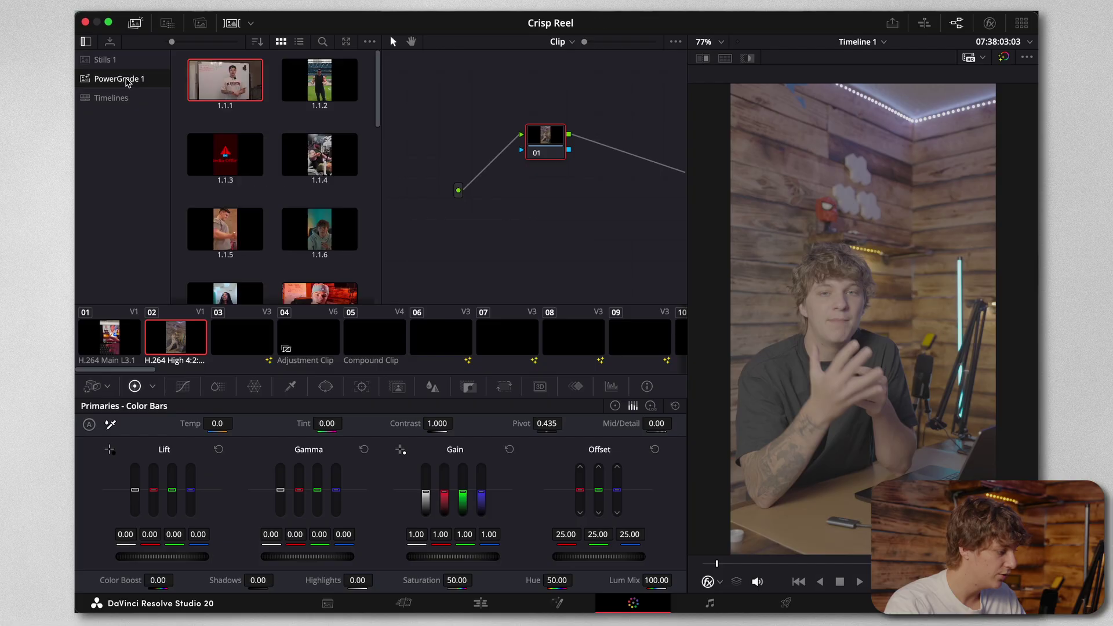
{"action": "left_click_drag", "start_coordinate": [225, 80], "coordinate": [538, 148]}
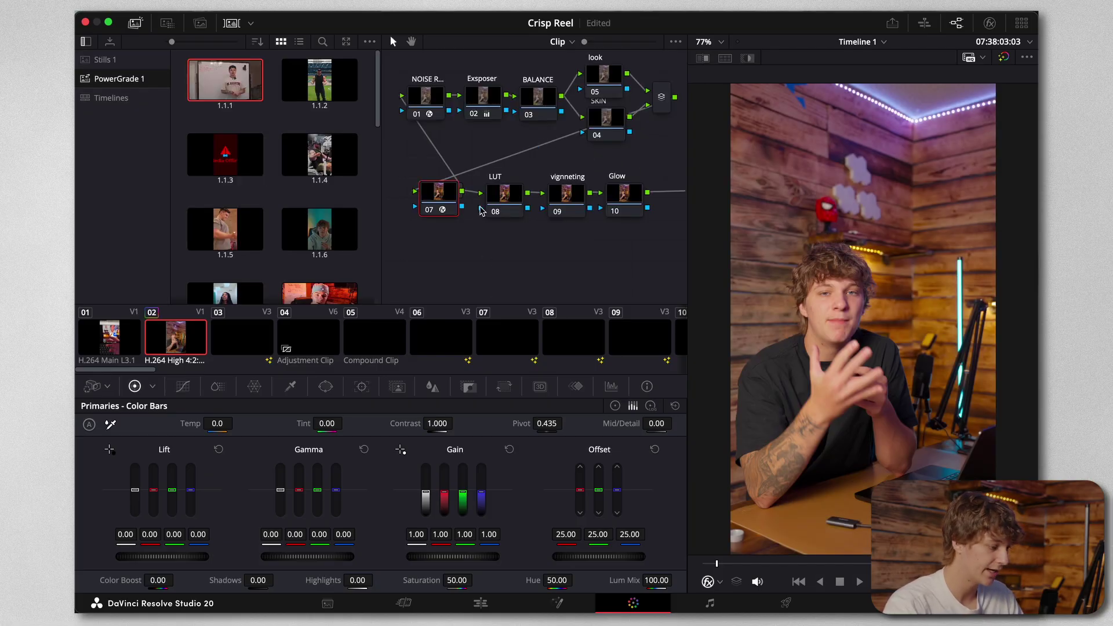
Apply the MT30 LUT from the LUT browser to LUT node 08.
{"action": "left_click", "coordinate": [481, 212]}
{"action": "left_click", "coordinate": [167, 23]}
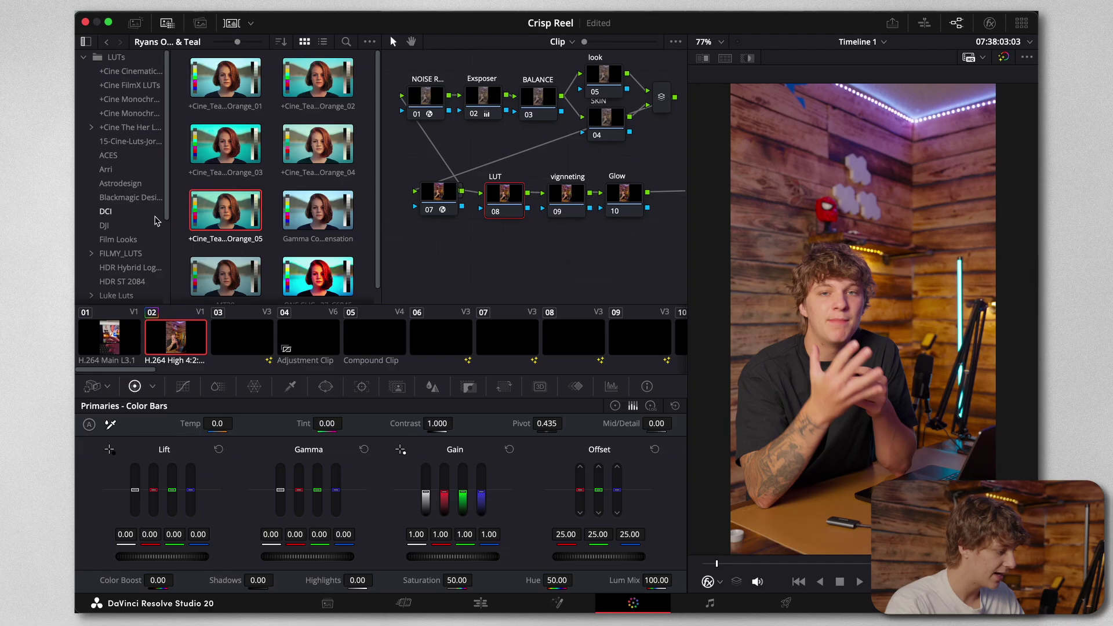
{"action": "left_click_drag", "start_coordinate": [178, 59], "coordinate": [355, 224]}
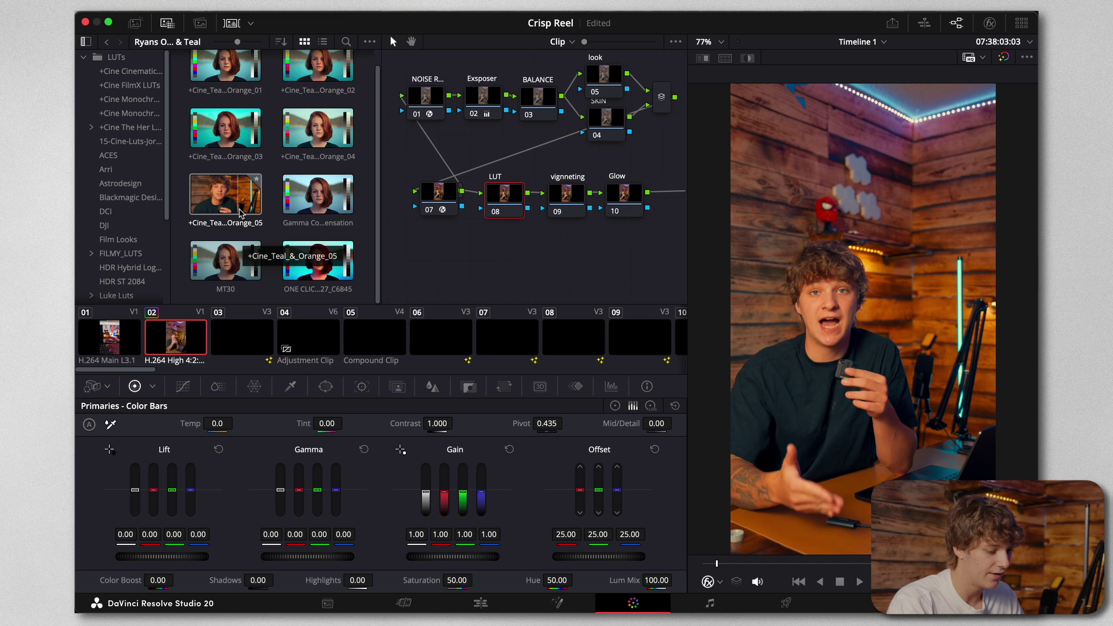
{"action": "left_click_drag", "start_coordinate": [225, 258], "coordinate": [506, 201]}
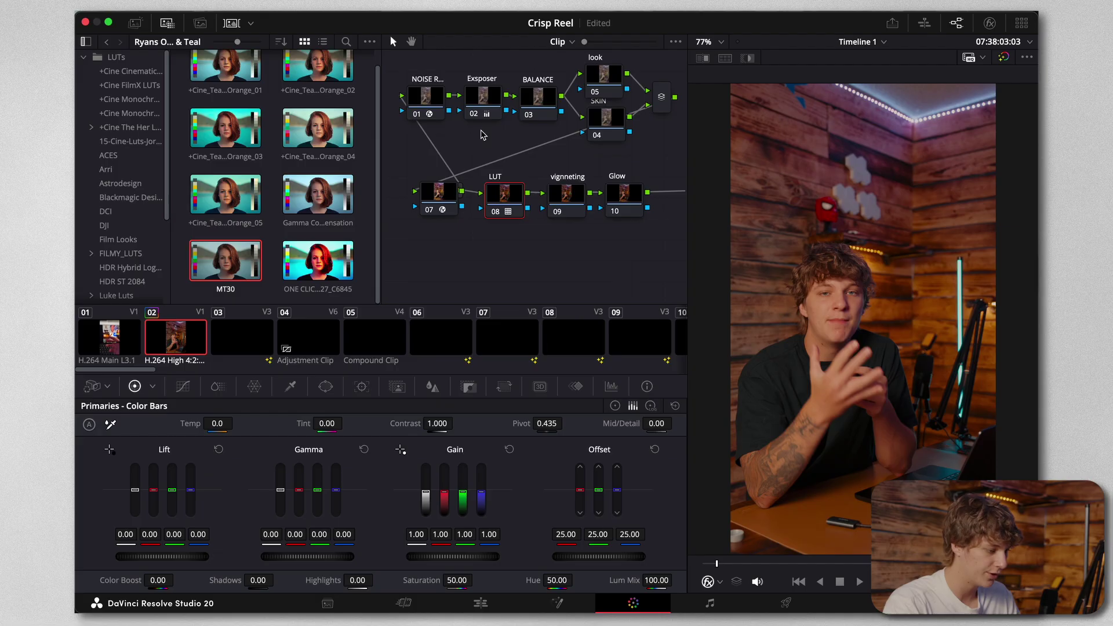
Cool BALANCE node 03's Temp to -240, then set the viewer back to Fit.
{"action": "left_click", "coordinate": [541, 100]}
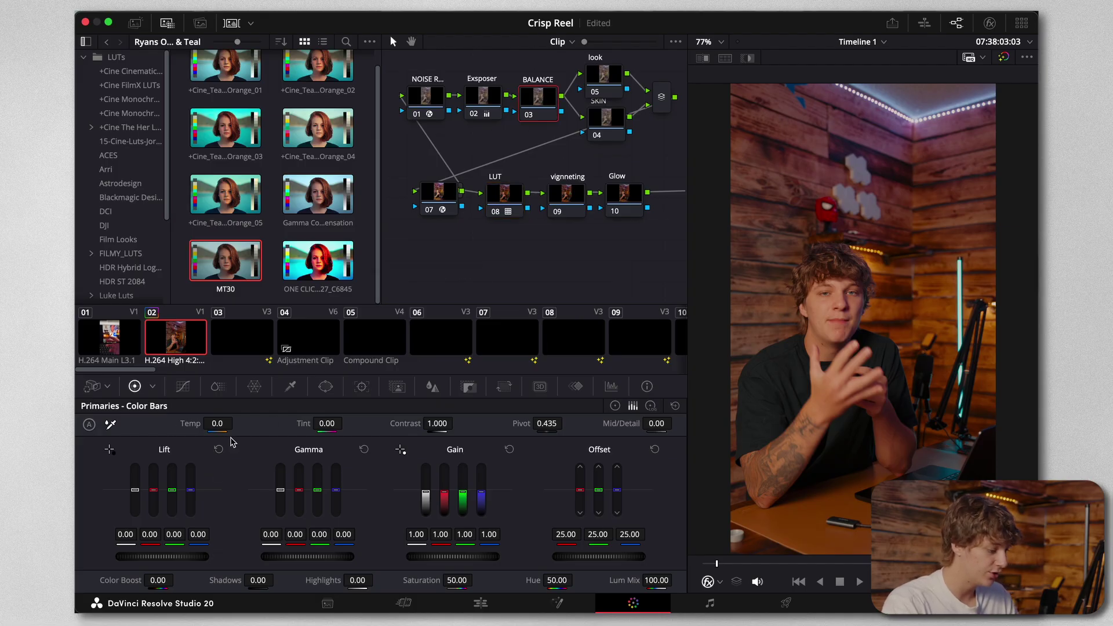
{"action": "left_click_drag", "start_coordinate": [218, 424], "coordinate": [191, 423]}
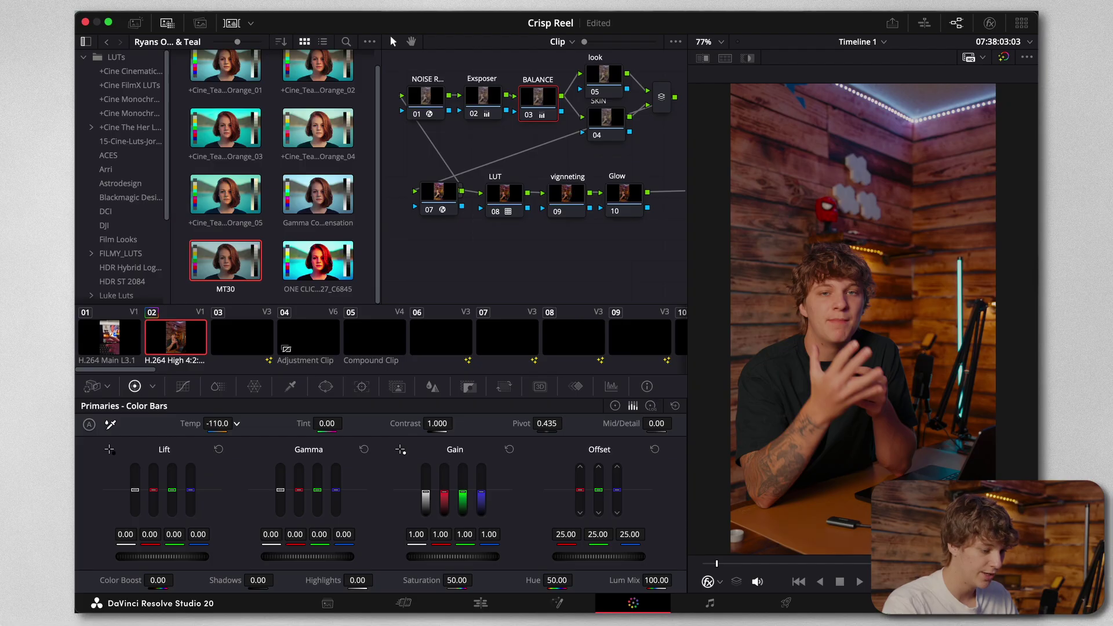
{"action": "scroll", "coordinate": [881, 383], "scroll_direction": "up", "scroll_amount": 5}
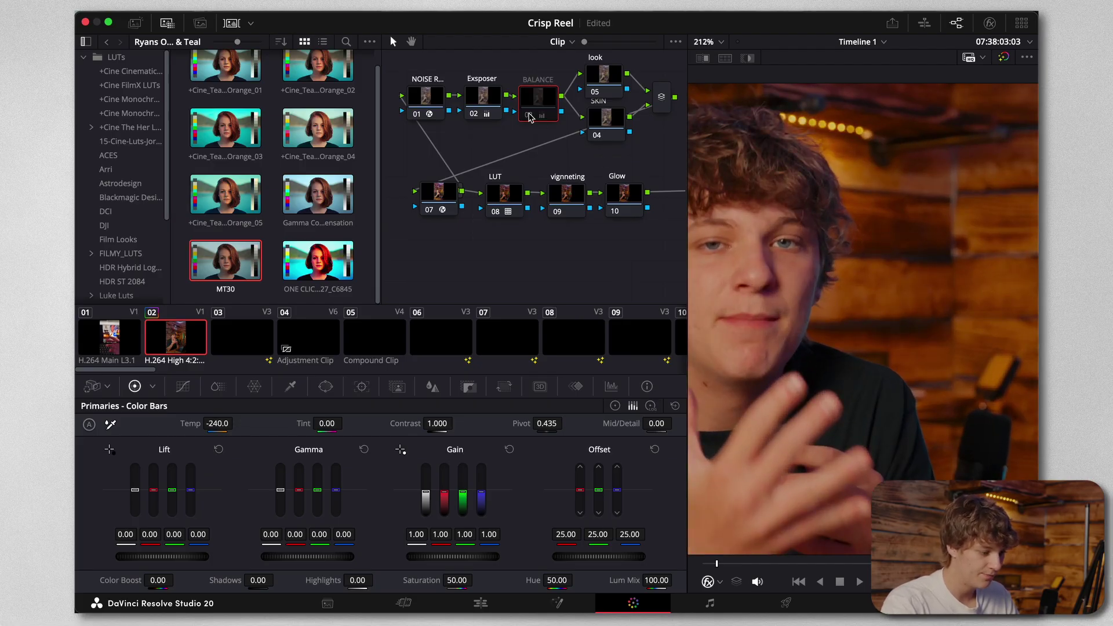
{"action": "left_click", "coordinate": [720, 42]}
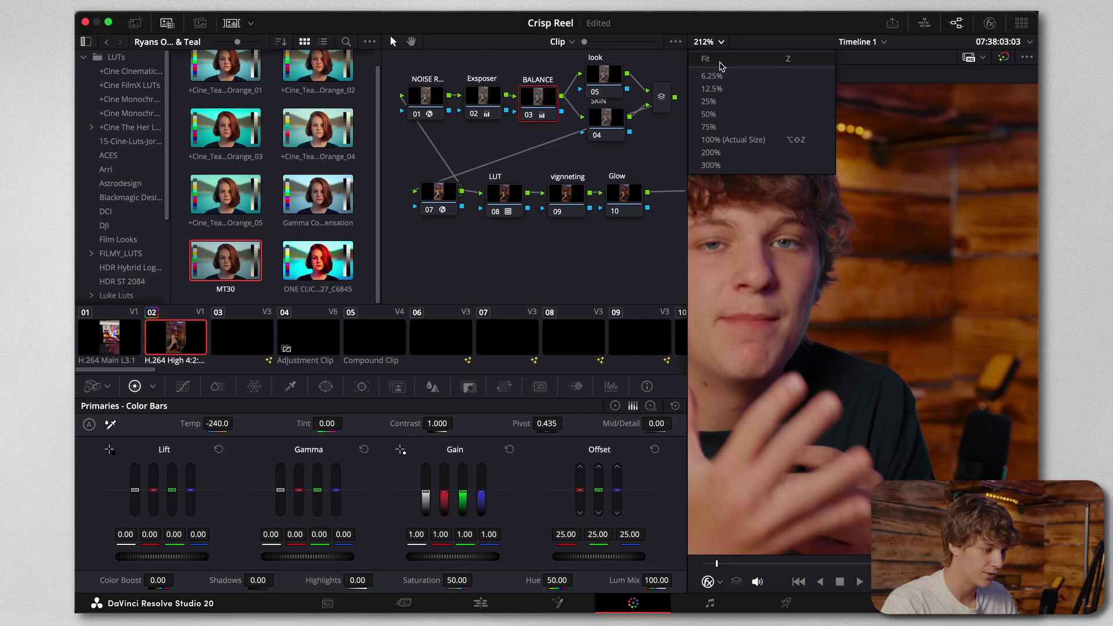
{"action": "left_click", "coordinate": [710, 68]}
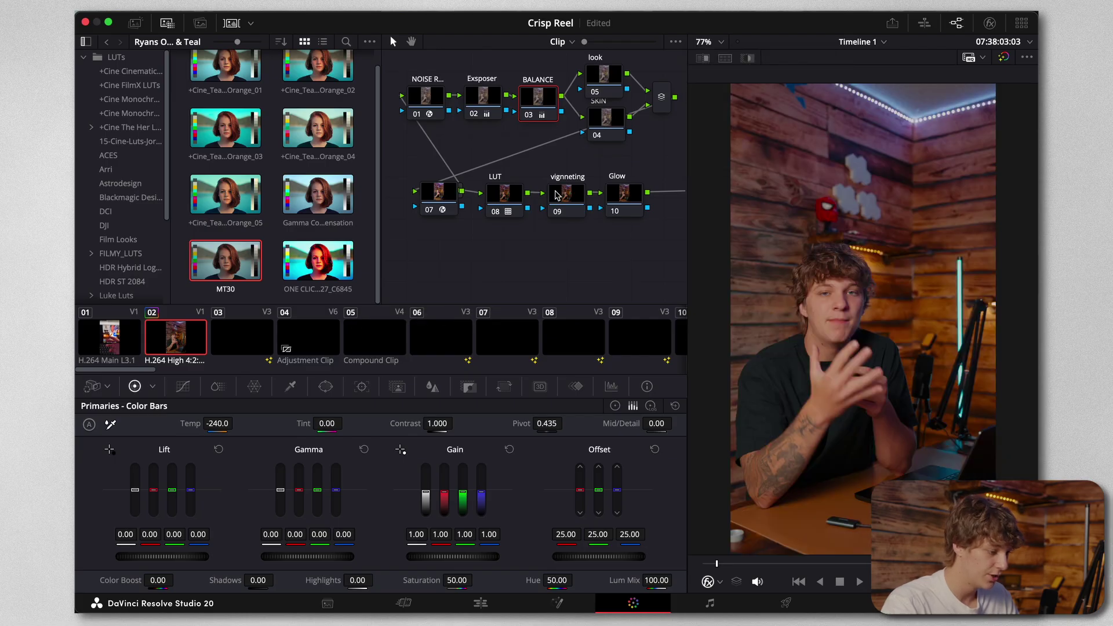
{"action": "left_click", "coordinate": [558, 193]}
{"action": "left_click", "coordinate": [514, 195]}
Reapply MT30 to node 08 and lower its Key Output Gain to 0.874, checking it full-window.
{"action": "left_click_drag", "start_coordinate": [237, 267], "coordinate": [512, 194]}
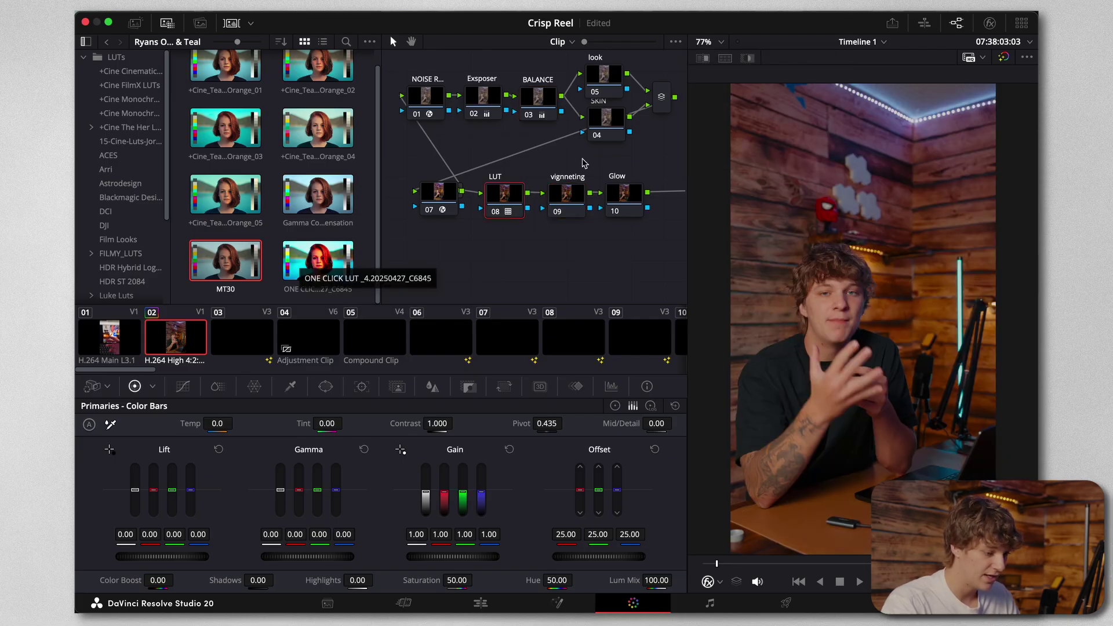
{"action": "left_click", "coordinate": [469, 386]}
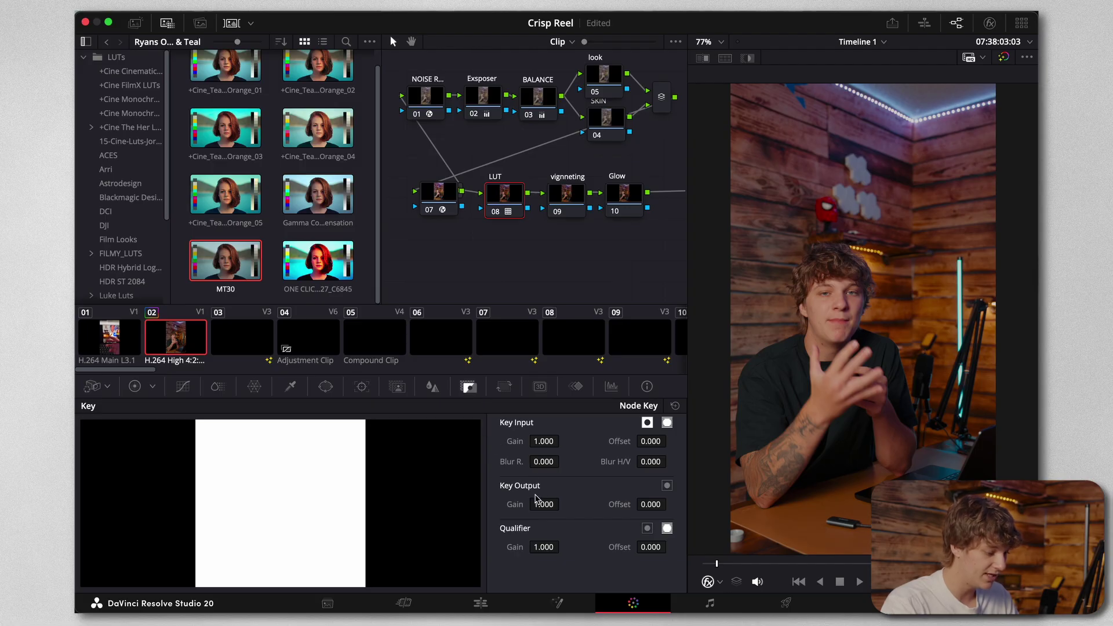
{"action": "left_click_drag", "start_coordinate": [547, 508], "coordinate": [532, 508]}
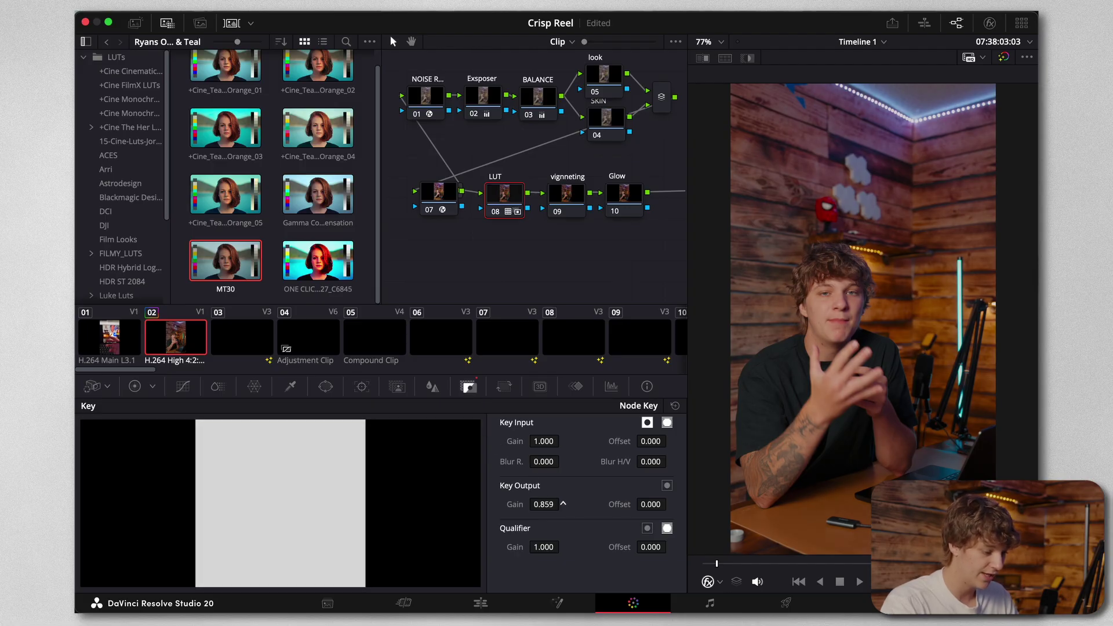
{"action": "key", "text": "super+f"}
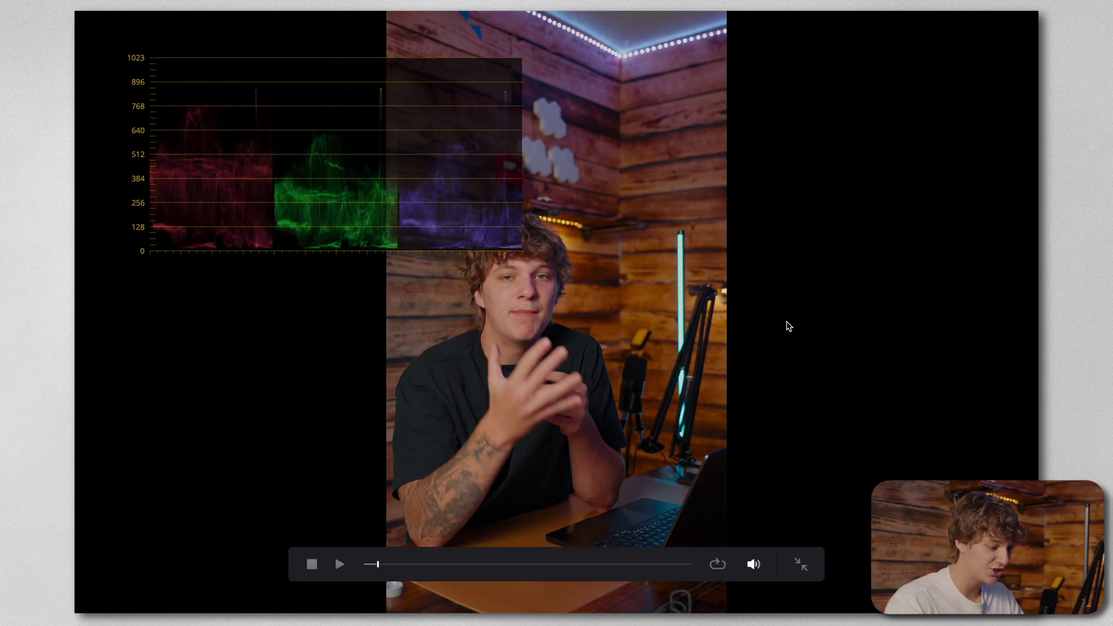
{"action": "key", "text": "super+f"}
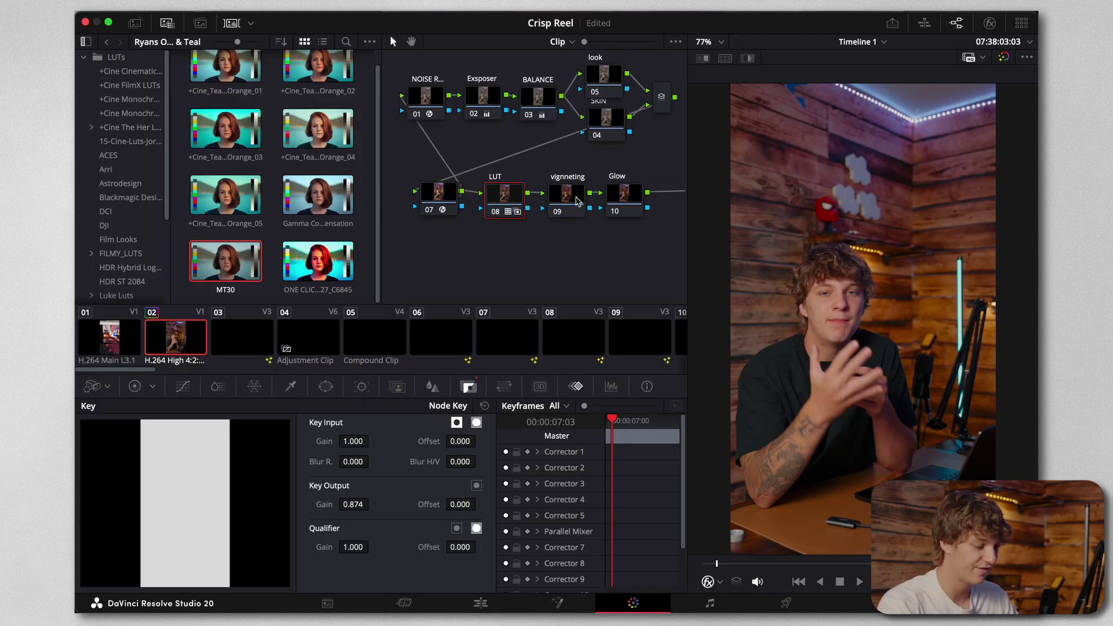
{"action": "left_click", "coordinate": [574, 200]}
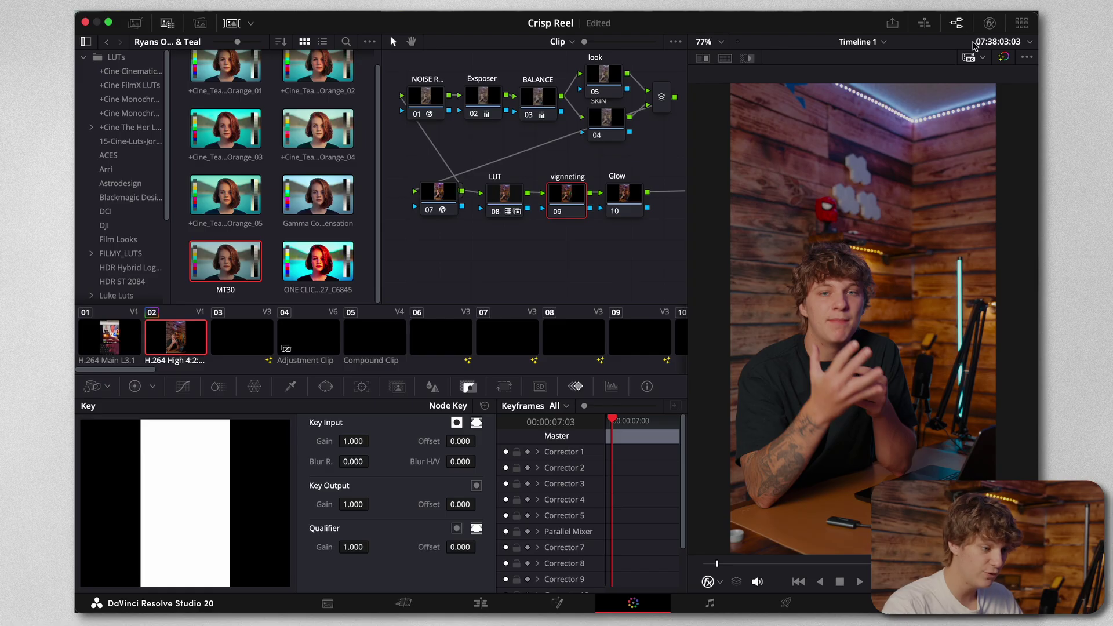
Search the OpenFX library for 'film' and apply Film Look Creator to node 09.
{"action": "left_click", "coordinate": [990, 23]}
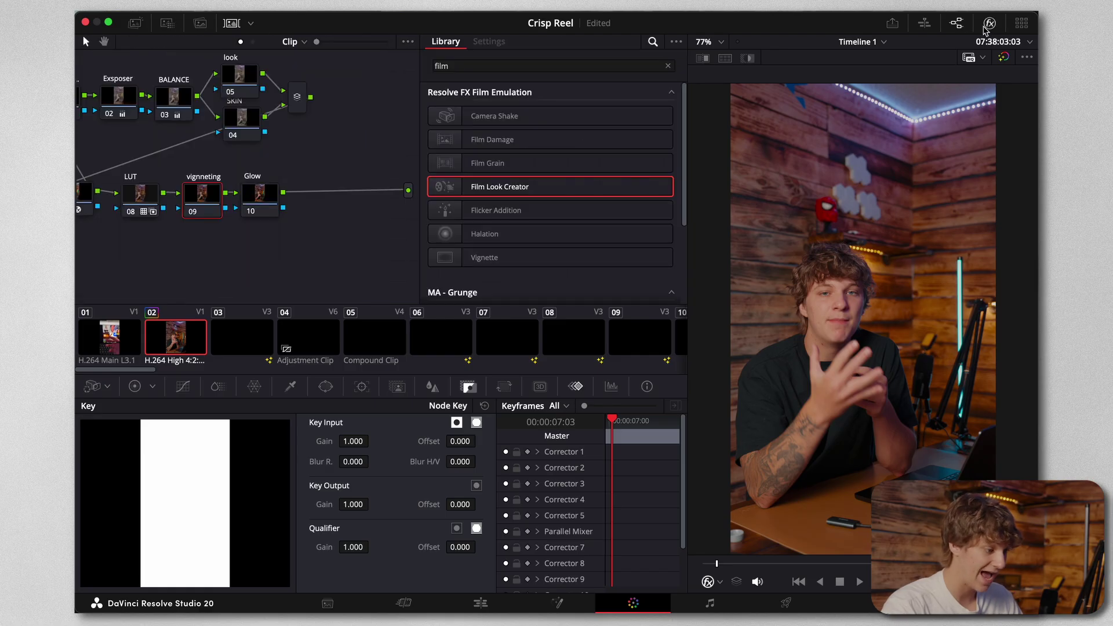
{"action": "left_click", "coordinate": [671, 60]}
{"action": "type", "text": "film"}
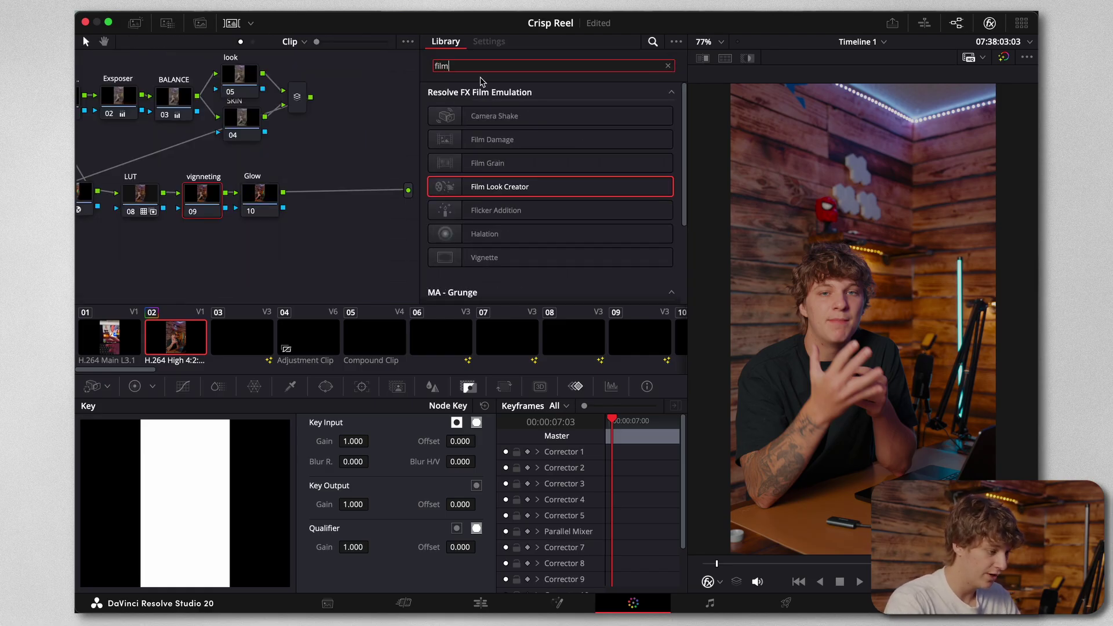
{"action": "left_click_drag", "start_coordinate": [509, 187], "coordinate": [202, 200]}
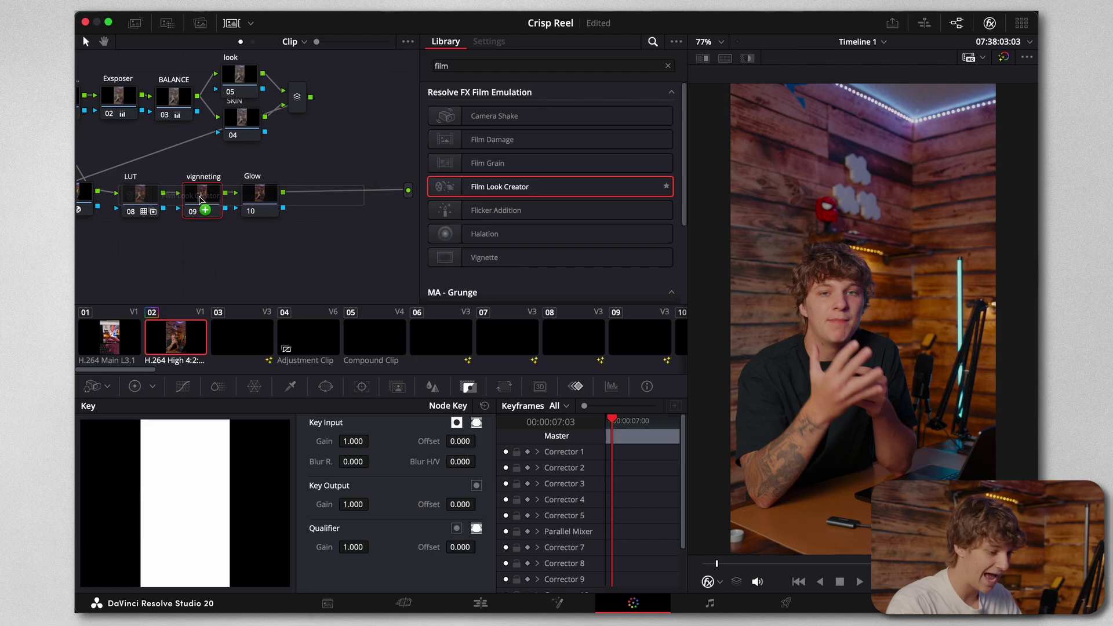
Choose the Default 35mm preset and set Color Blend and Film Look Blend to 0.
{"action": "scroll", "coordinate": [574, 277], "scroll_direction": "up", "scroll_amount": 10}
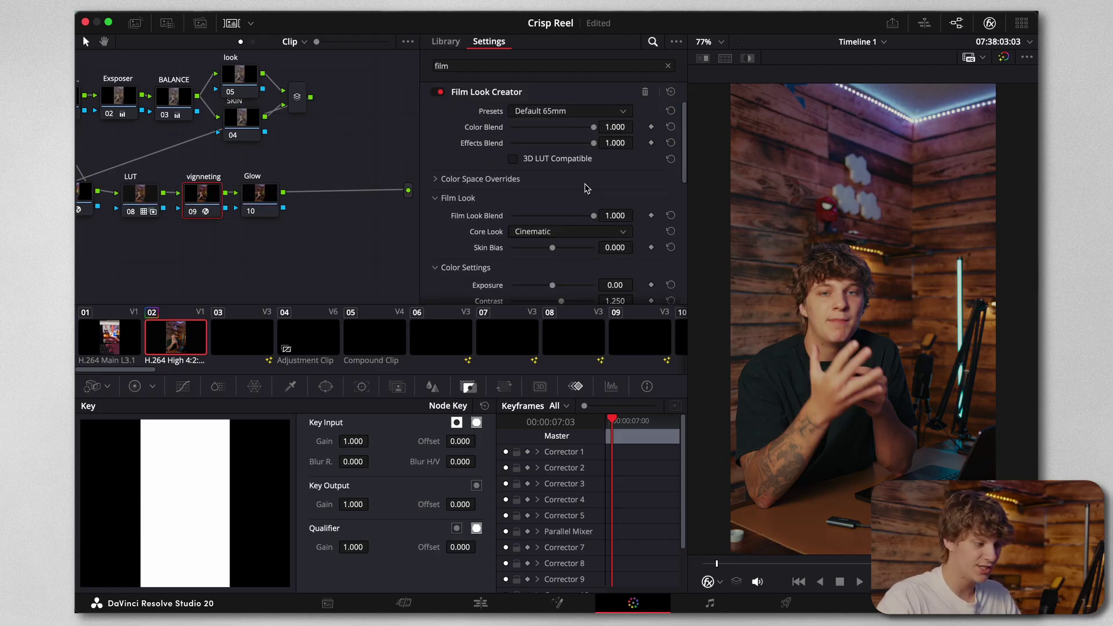
{"action": "left_click", "coordinate": [547, 115]}
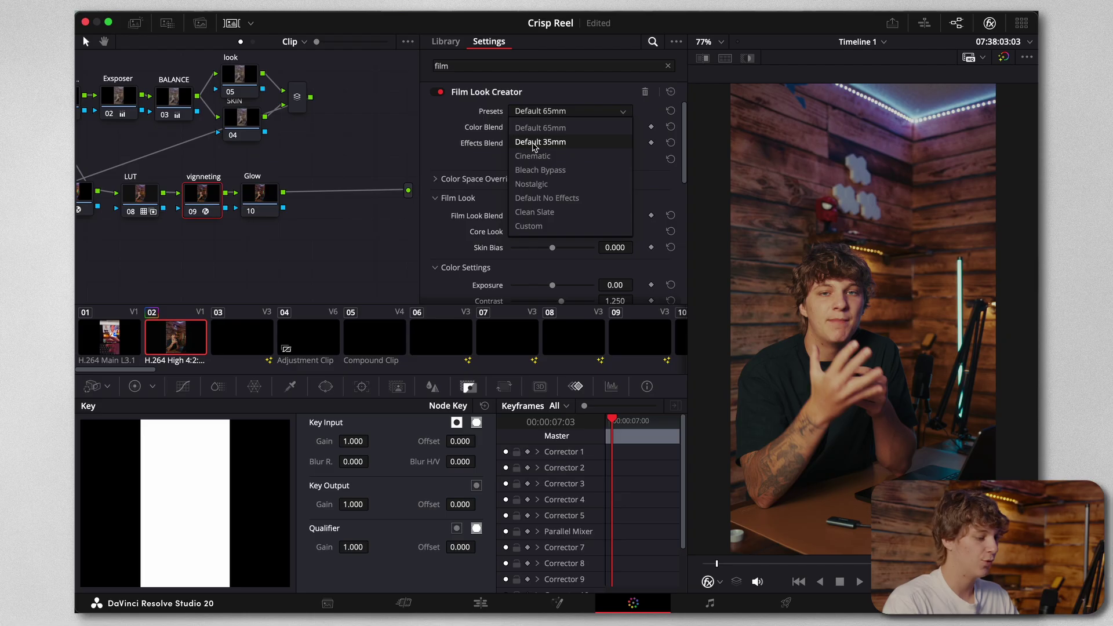
{"action": "left_click", "coordinate": [527, 143]}
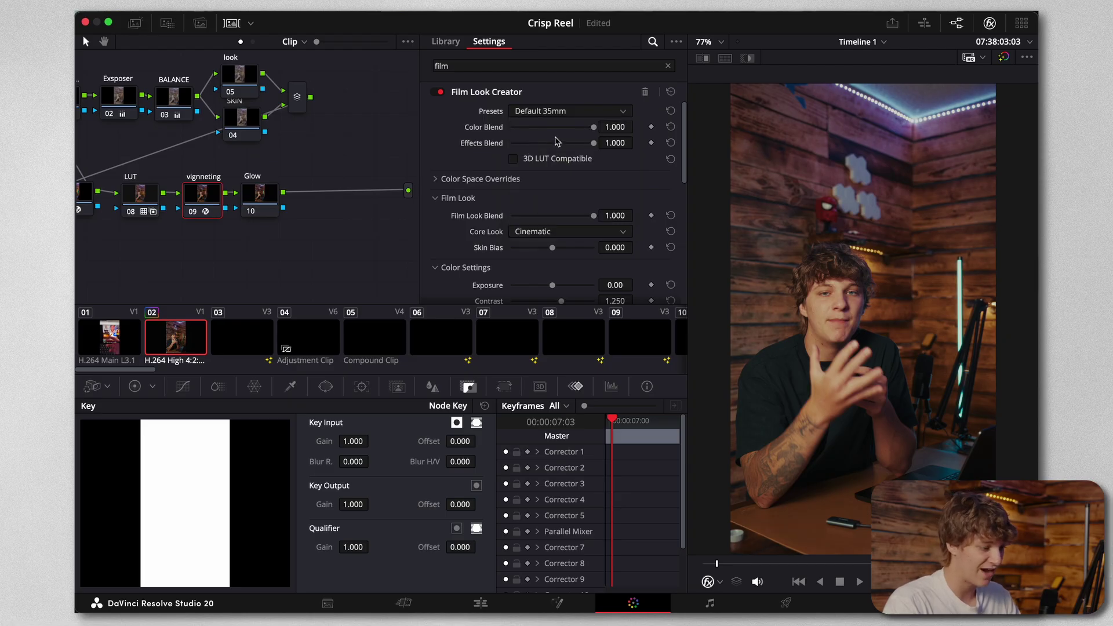
{"action": "left_click_drag", "start_coordinate": [594, 128], "coordinate": [511, 128]}
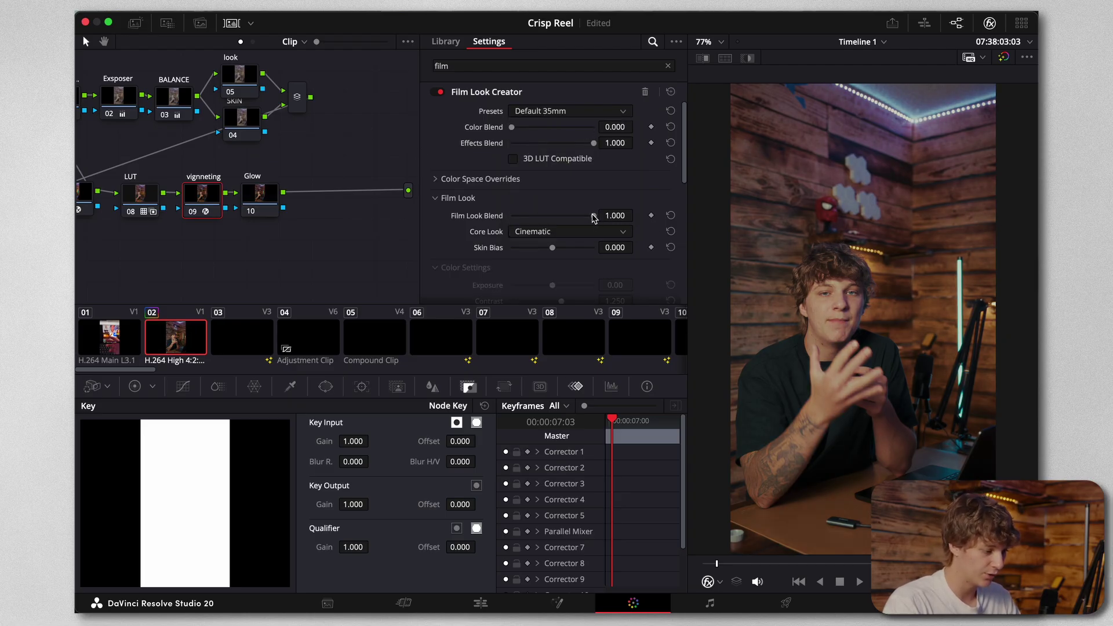
{"action": "left_click_drag", "start_coordinate": [594, 218], "coordinate": [359, 218]}
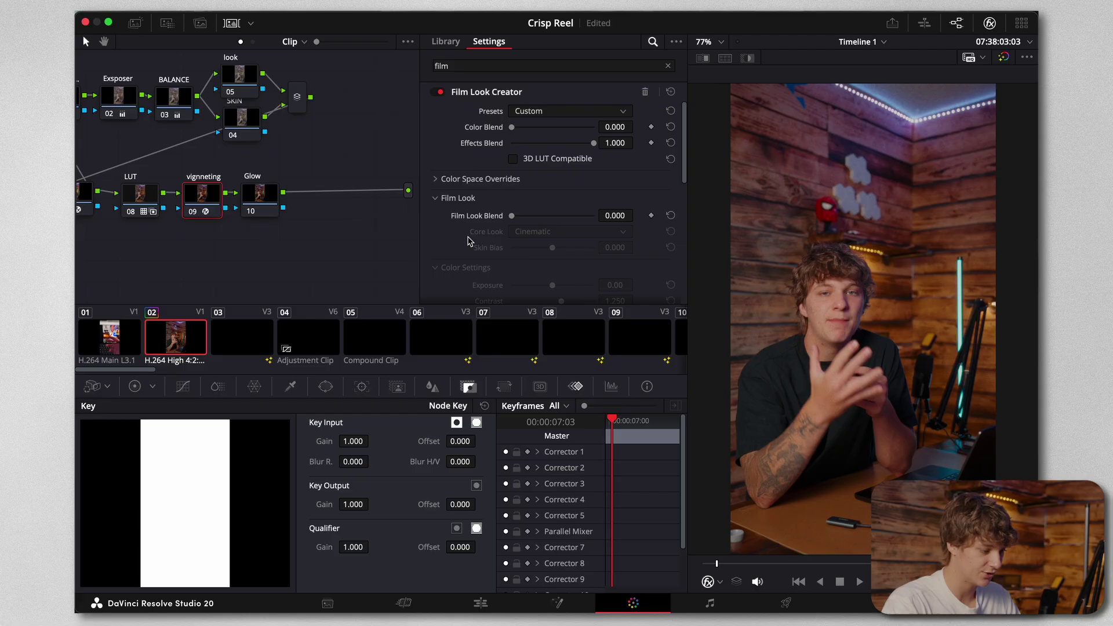
{"action": "scroll", "coordinate": [470, 241], "scroll_direction": "down", "scroll_amount": 5}
{"action": "scroll", "coordinate": [471, 241], "scroll_direction": "down", "scroll_amount": 1}
{"action": "scroll", "coordinate": [847, 295], "scroll_direction": "up", "scroll_amount": 5}
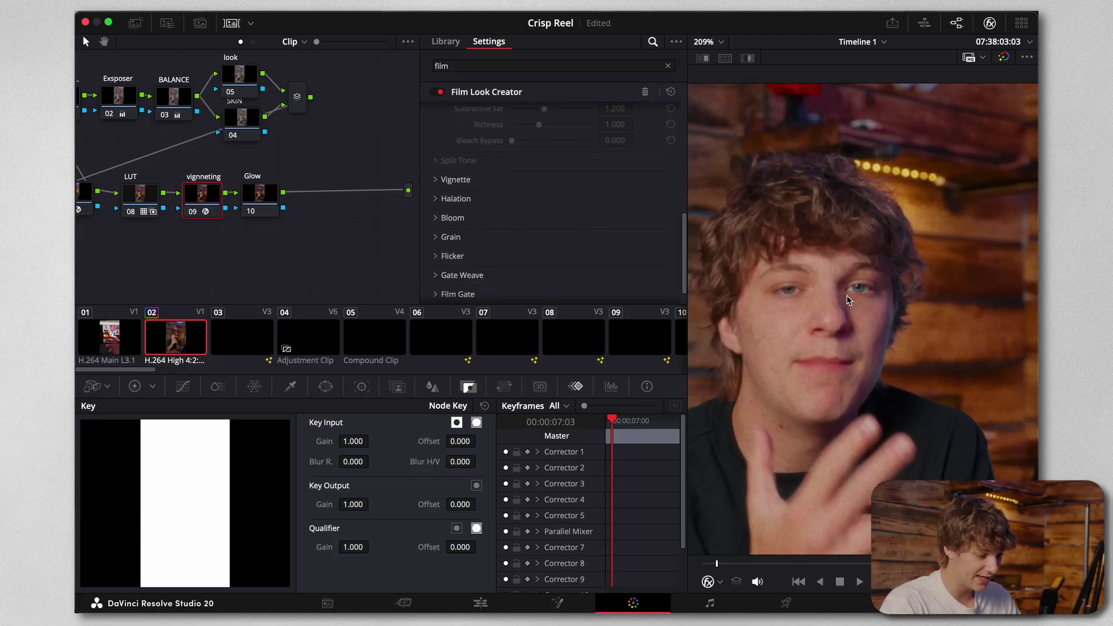
Lower the grain Amount to 0.101, compare with the node bypassed, and expand Bloom and Halation.
{"action": "key", "text": "super+d"}
{"action": "key", "text": "super+d"}
{"action": "key", "text": "super+d"}
{"action": "key", "text": "super+d"}
{"action": "key", "text": "super+d"}
{"action": "key", "text": "super+d"}
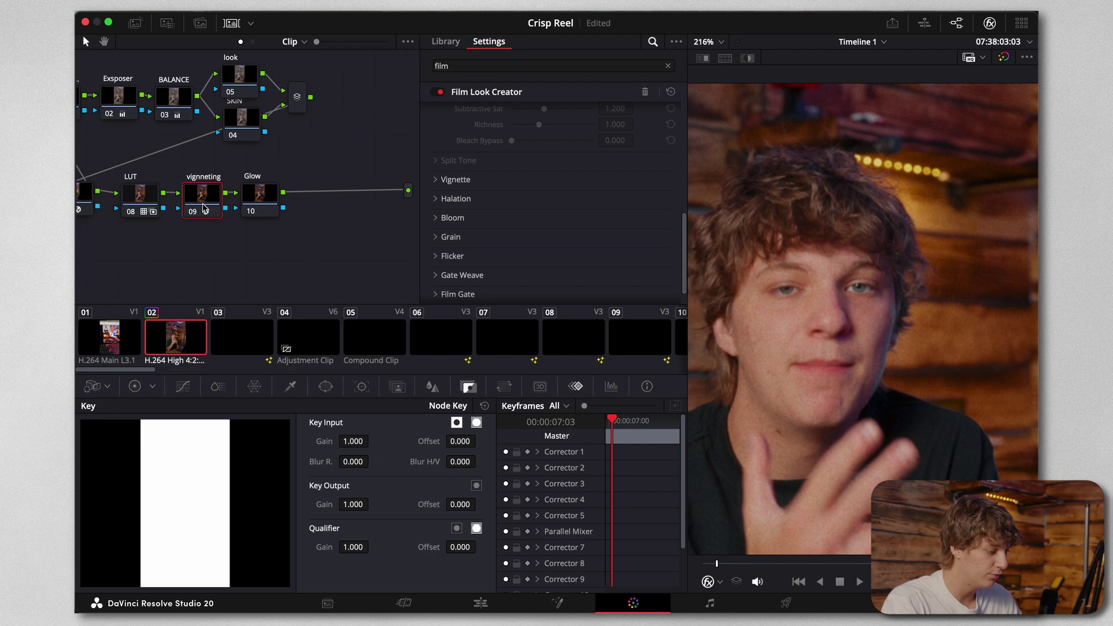
{"action": "left_click", "coordinate": [437, 237]}
{"action": "scroll", "coordinate": [539, 228], "scroll_direction": "down", "scroll_amount": 3}
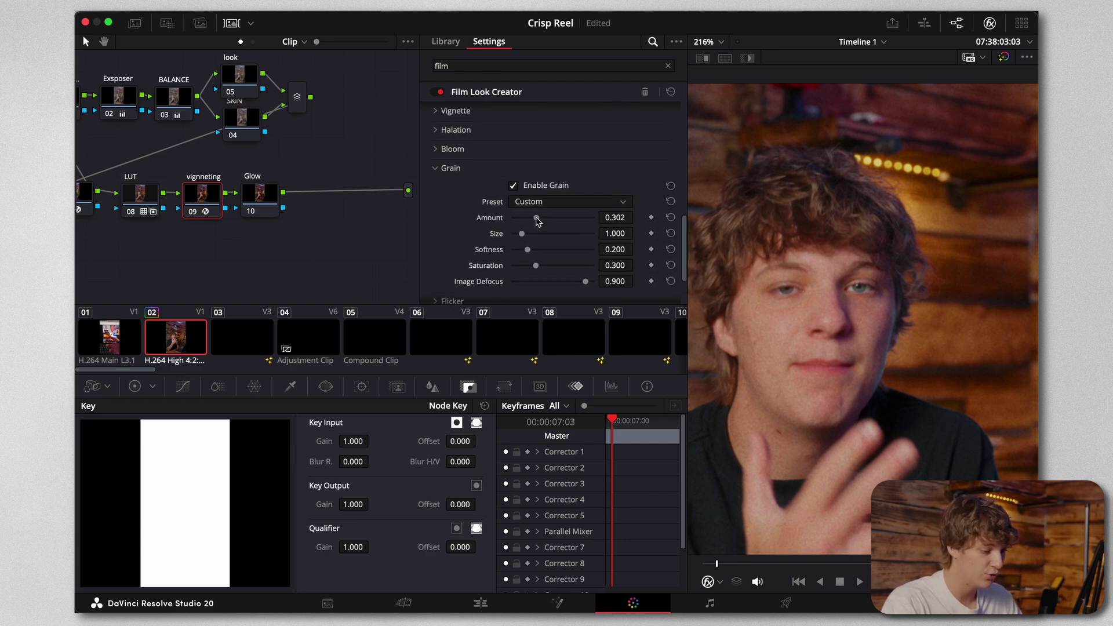
{"action": "mouse_move", "coordinate": [538, 220]}
{"action": "left_mouse_down"}
{"action": "mouse_move", "coordinate": [510, 220]}
{"action": "mouse_move", "coordinate": [522, 223]}
{"action": "left_mouse_up"}
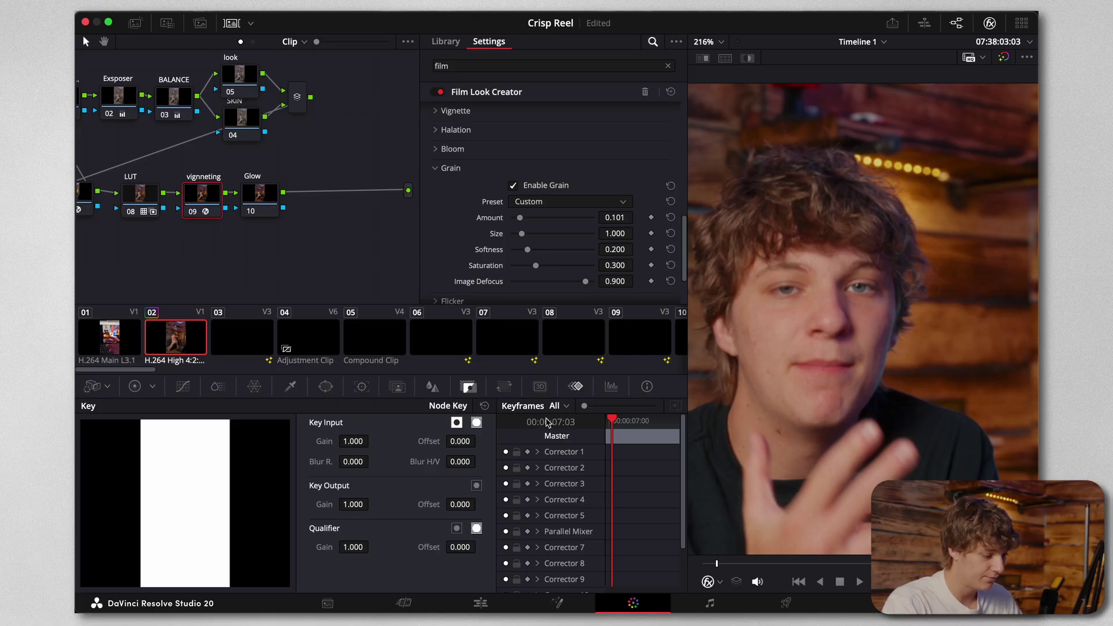
{"action": "key", "text": "ctrl+d"}
{"action": "key", "text": "ctrl+d"}
{"action": "key", "text": "ctrl+d"}
{"action": "key", "text": "ctrl+d"}
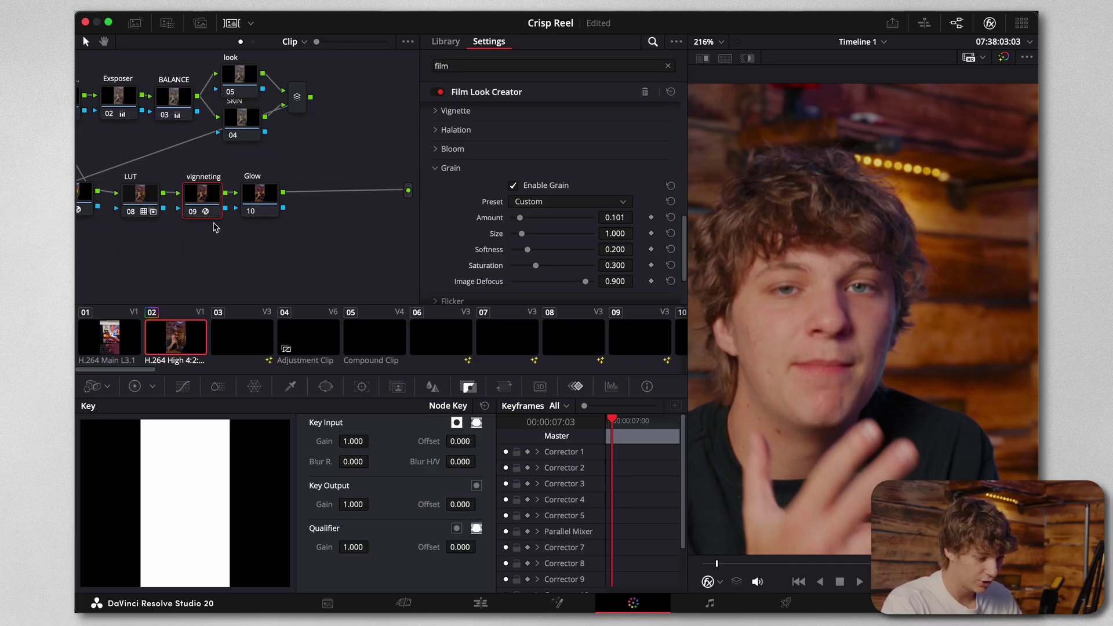
{"action": "key", "text": "ctrl+d"}
{"action": "key", "text": "ctrl+d"}
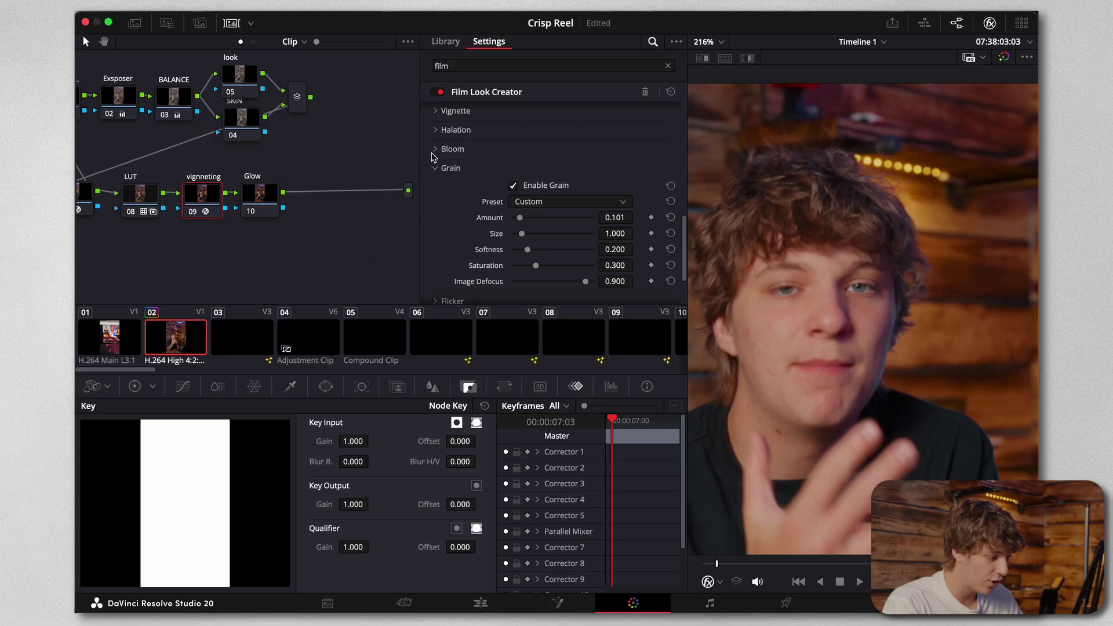
{"action": "left_click", "coordinate": [437, 150]}
{"action": "left_click", "coordinate": [435, 131]}
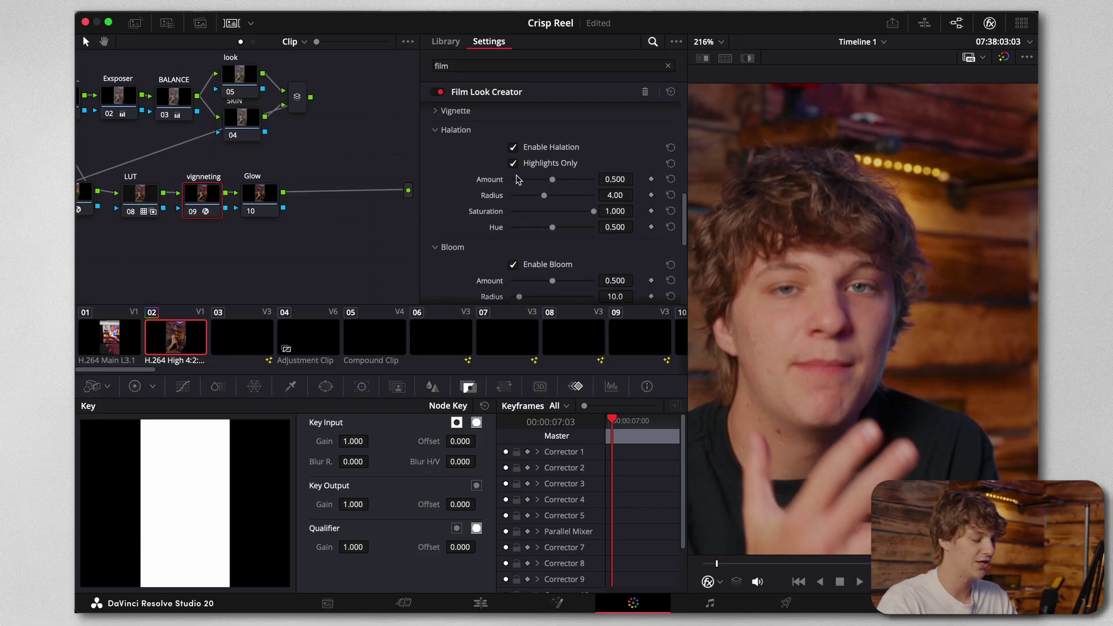
On the Edit page, scrub back to 01:00:05:10, select the V3 caption title, and play the captioned section.
{"action": "left_click", "coordinate": [480, 603]}
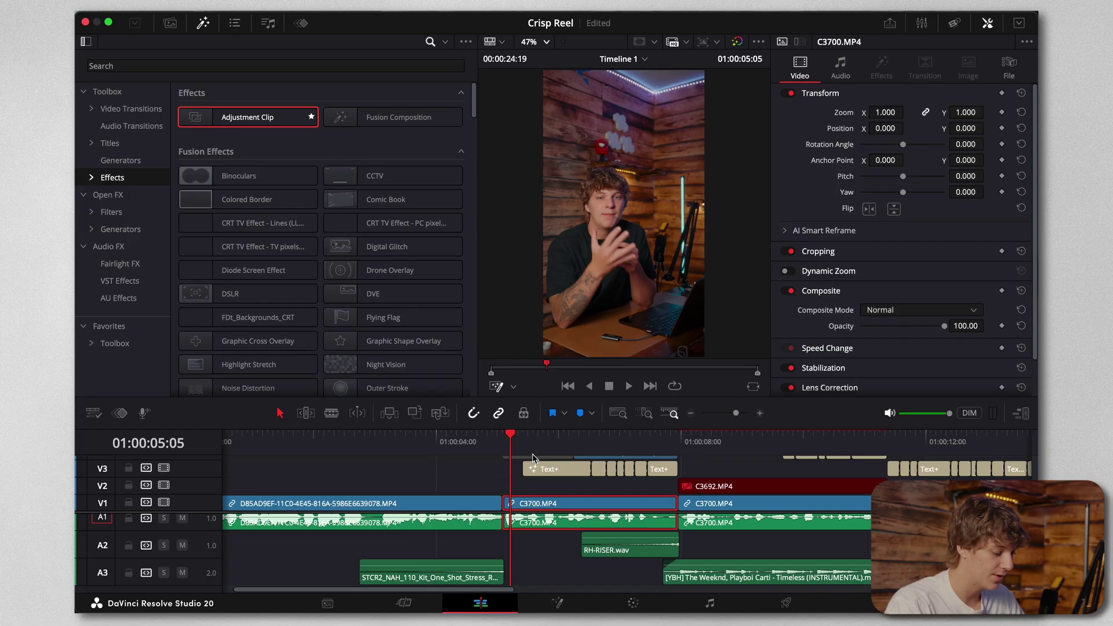
{"action": "left_click_drag", "start_coordinate": [509, 442], "coordinate": [531, 445]}
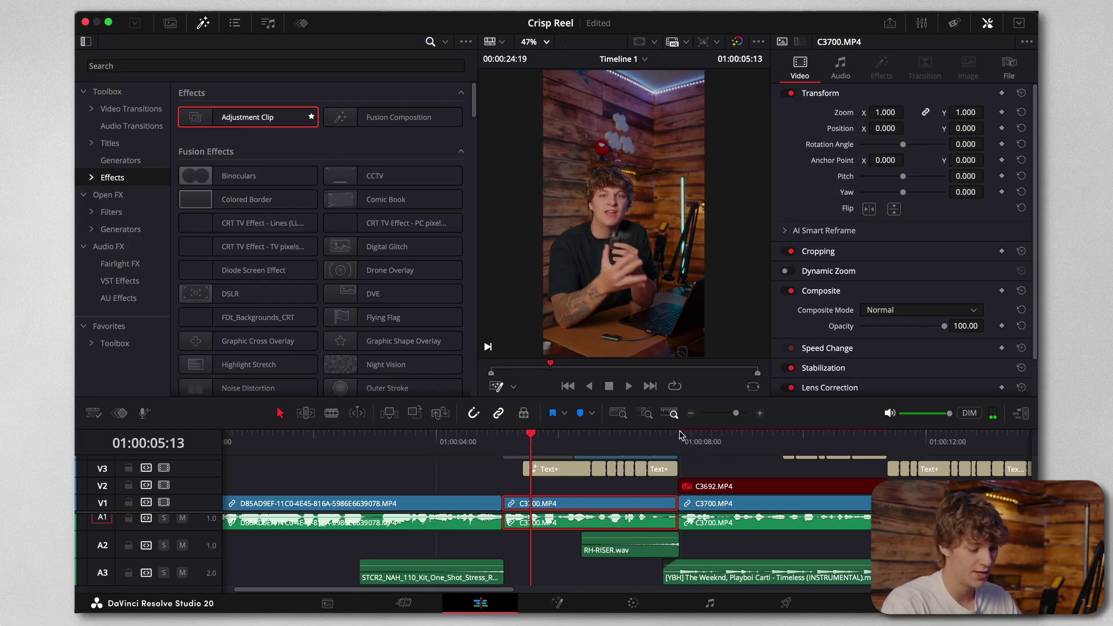
{"action": "left_click_drag", "start_coordinate": [680, 434], "coordinate": [665, 439]}
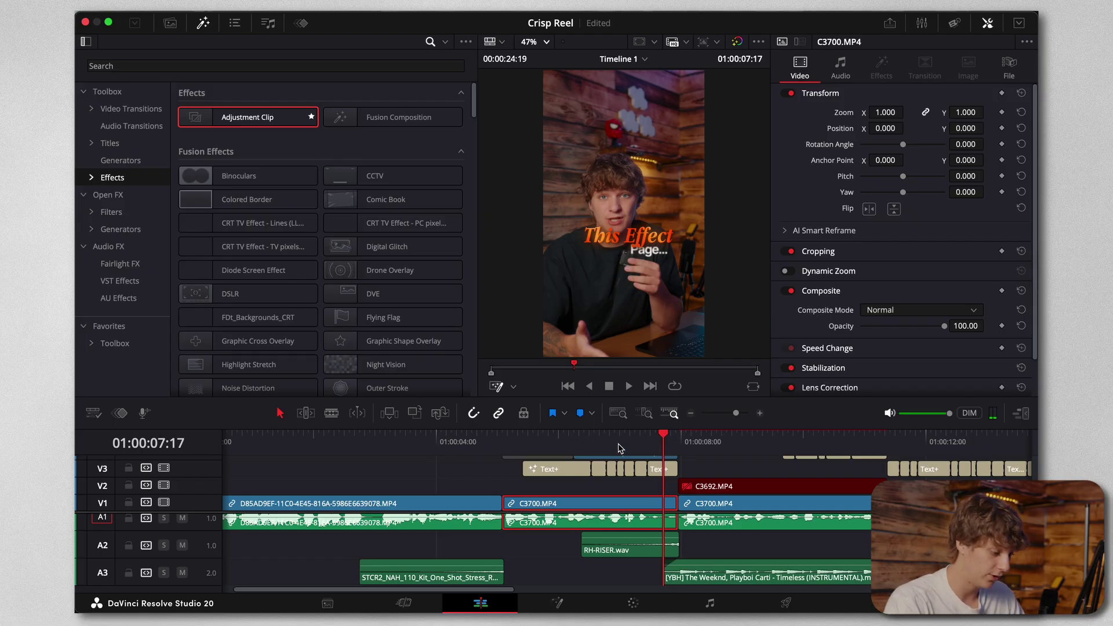
{"action": "mouse_move", "coordinate": [531, 439]}
{"action": "left_mouse_down"}
{"action": "mouse_move", "coordinate": [578, 439]}
{"action": "mouse_move", "coordinate": [524, 442]}
{"action": "left_mouse_up"}
{"action": "left_click", "coordinate": [544, 473]}
{"action": "key", "text": "XF86AudioRaiseVolume"}
{"action": "key", "text": "XF86AudioRaiseVolume"}
{"action": "key", "text": "space"}
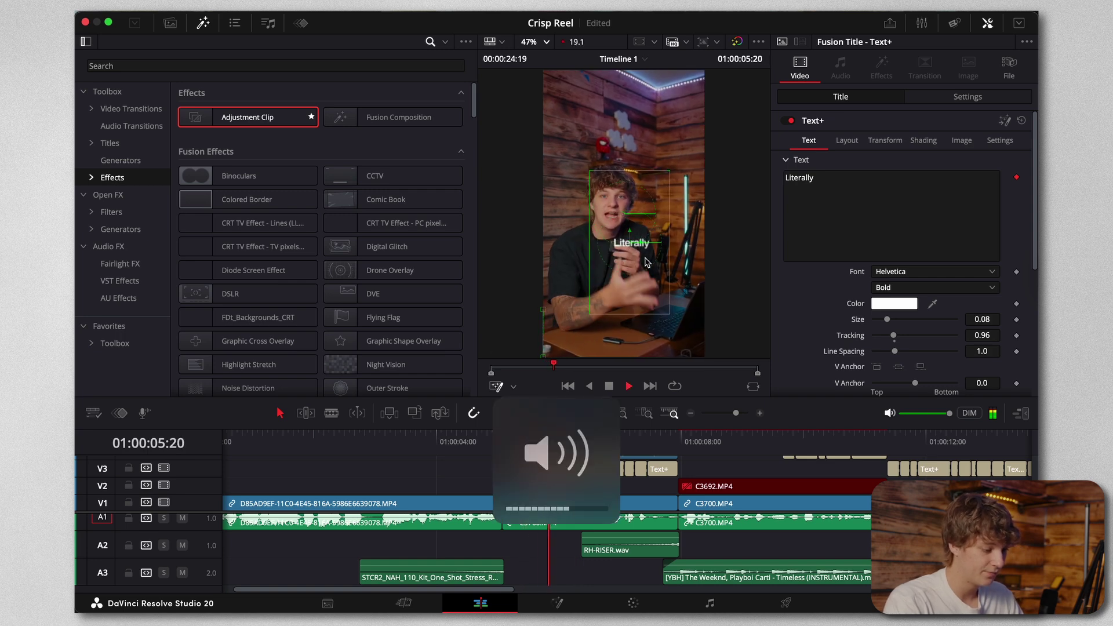
{"action": "key", "text": "space"}
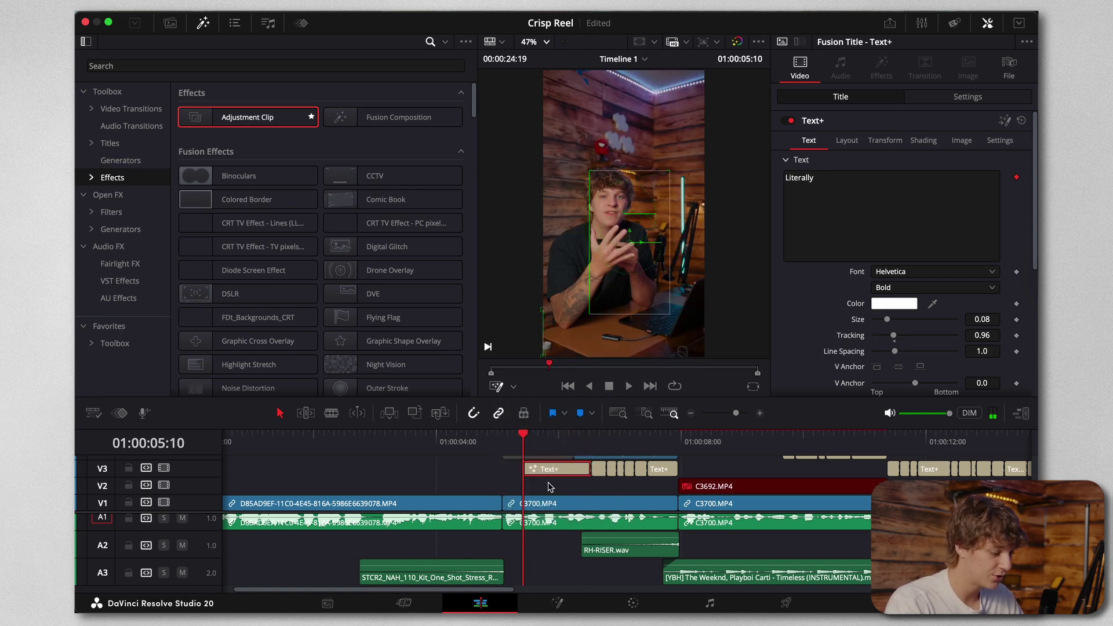
{"action": "scroll", "coordinate": [551, 487], "scroll_direction": "up", "scroll_amount": 3}
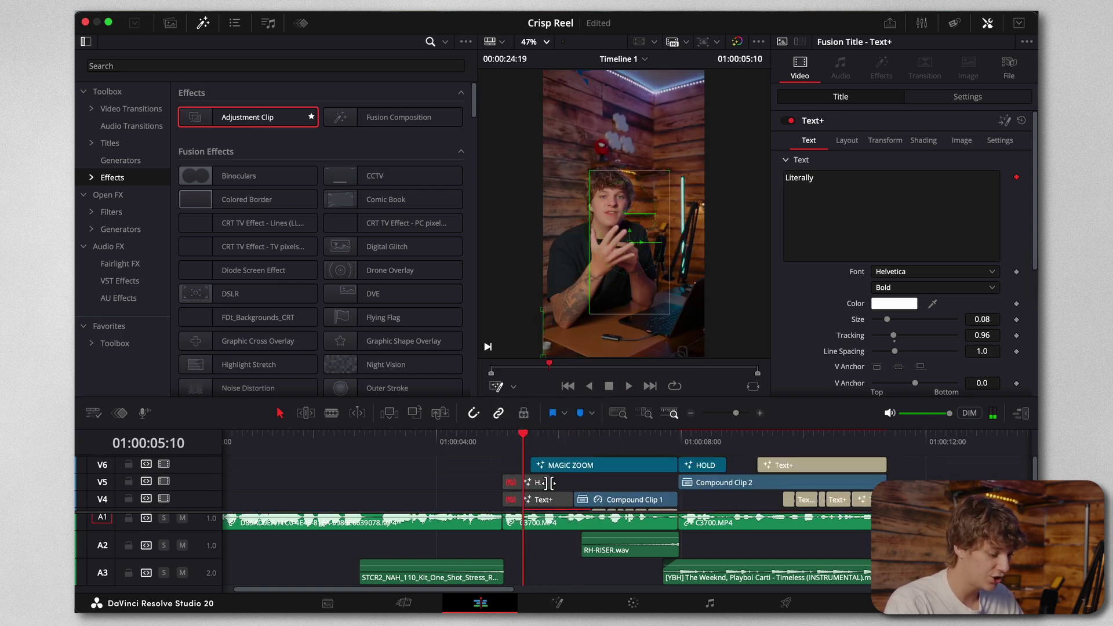
Add a Text+ title to the timeline and set its font to Apple Garamond Bold Italic.
{"action": "left_click", "coordinate": [111, 144]}
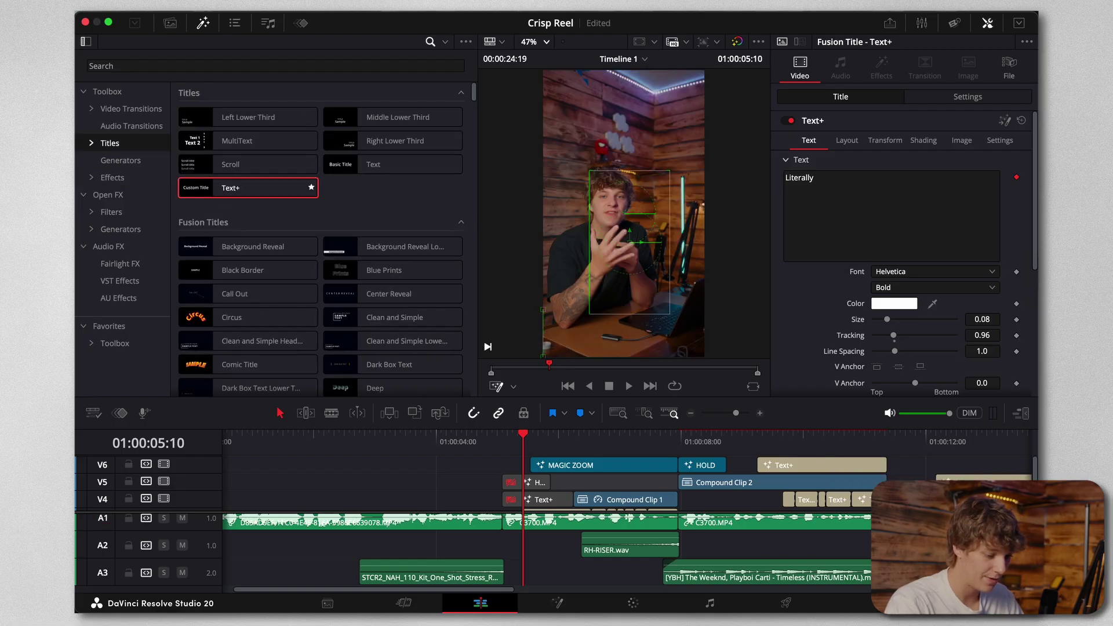
{"action": "left_click_drag", "start_coordinate": [248, 188], "coordinate": [529, 470]}
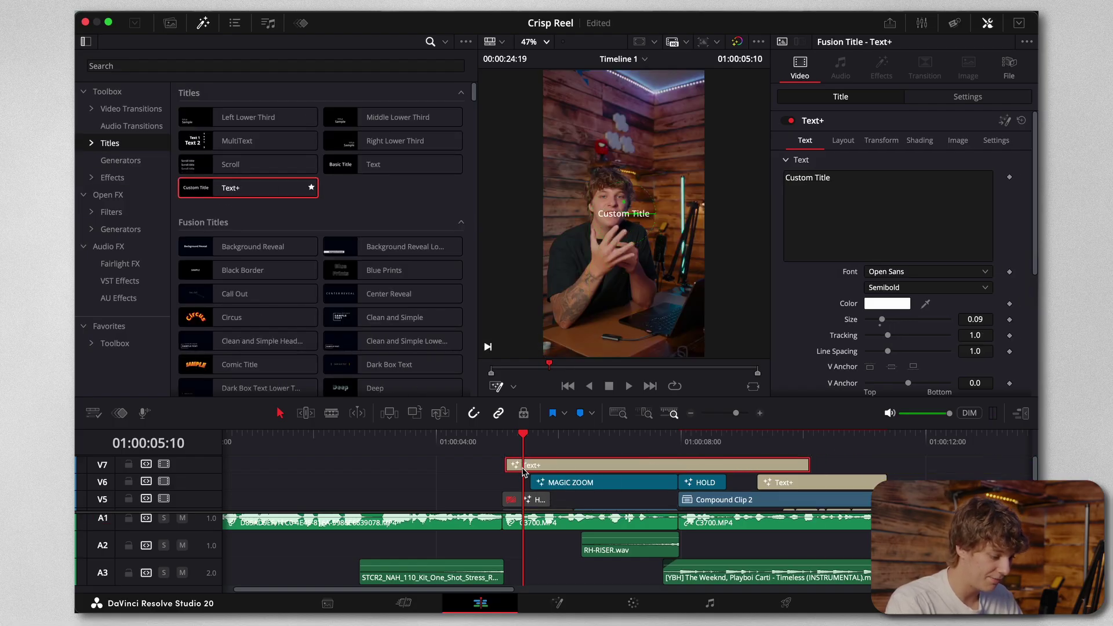
{"action": "left_click", "coordinate": [895, 193]}
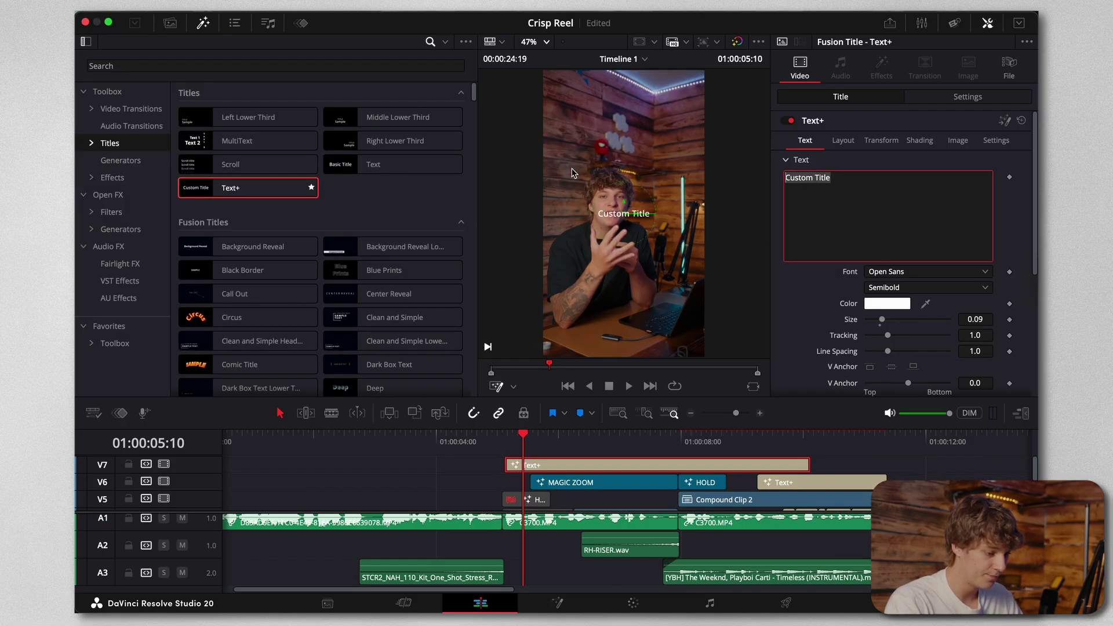
{"action": "left_click", "coordinate": [926, 272]}
{"action": "type", "text": "apple g"}
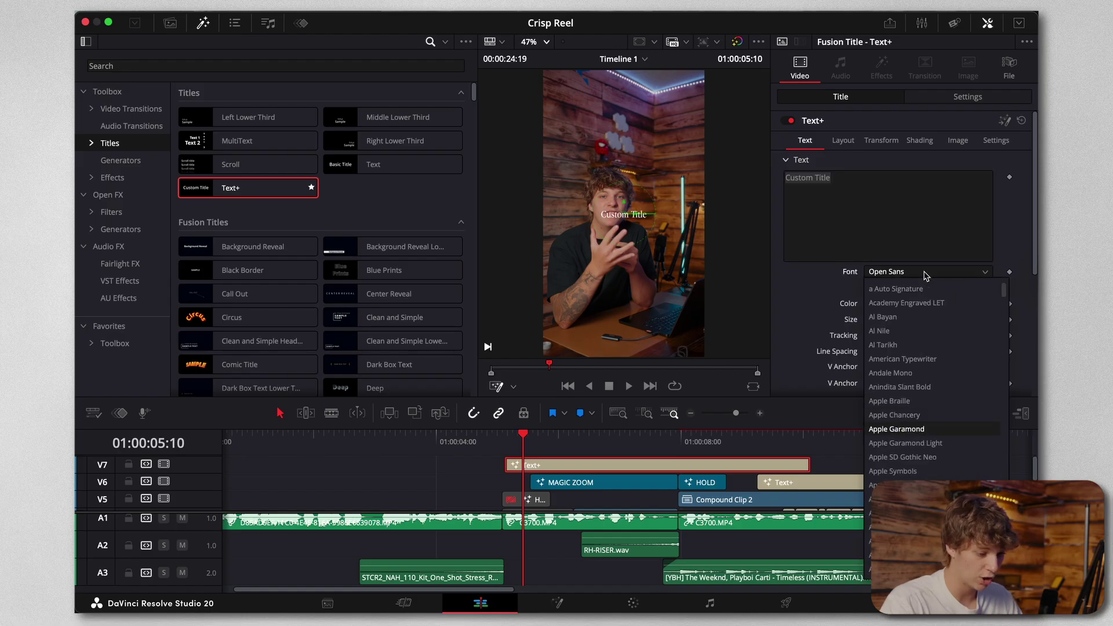
{"action": "key", "text": "Return"}
{"action": "left_click", "coordinate": [918, 287]}
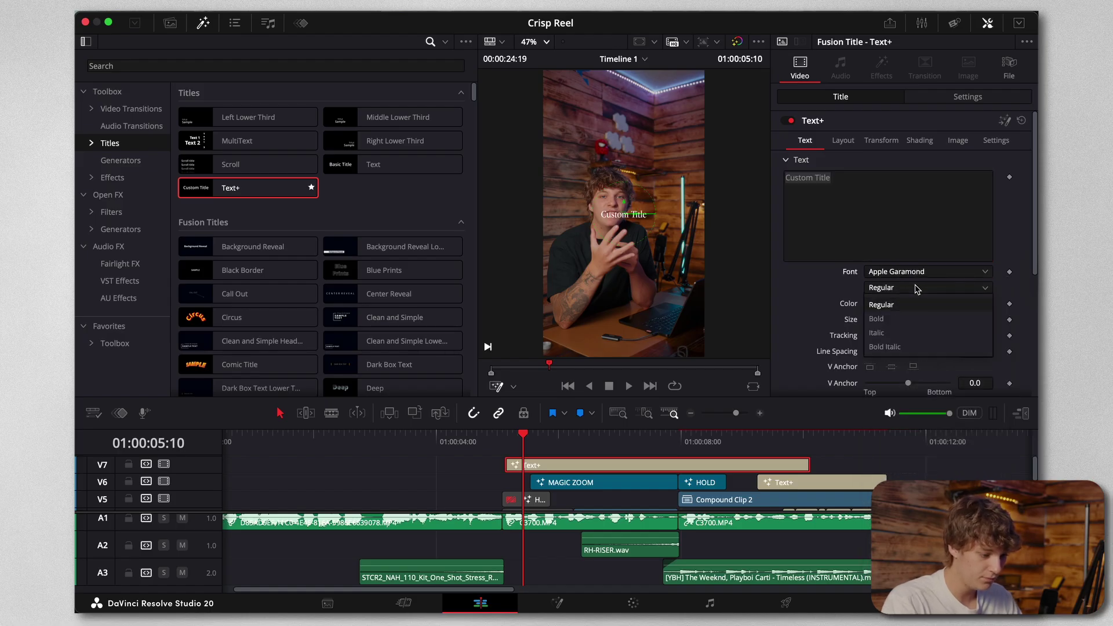
{"action": "left_click", "coordinate": [908, 348]}
Enlarge the title and shift its Center X/Y position up and to the right.
{"action": "mouse_move", "coordinate": [882, 320]}
{"action": "left_mouse_down"}
{"action": "mouse_move", "coordinate": [902, 323]}
{"action": "mouse_move", "coordinate": [885, 325]}
{"action": "left_mouse_up"}
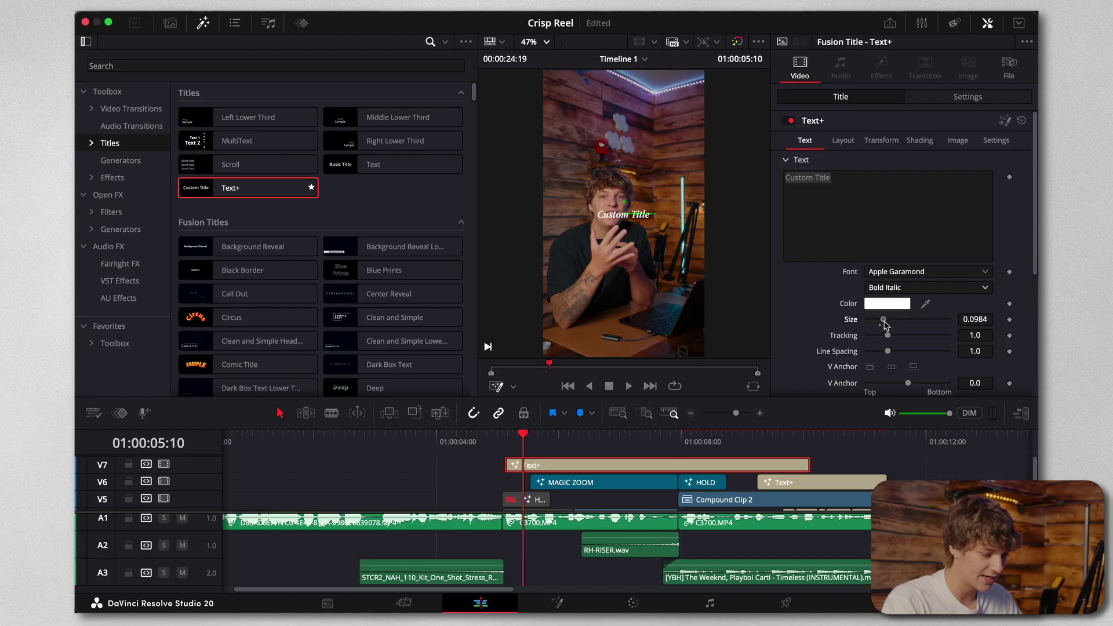
{"action": "left_click", "coordinate": [847, 140]}
{"action": "left_click_drag", "start_coordinate": [982, 192], "coordinate": [971, 192]}
{"action": "left_click_drag", "start_coordinate": [896, 192], "coordinate": [914, 192]}
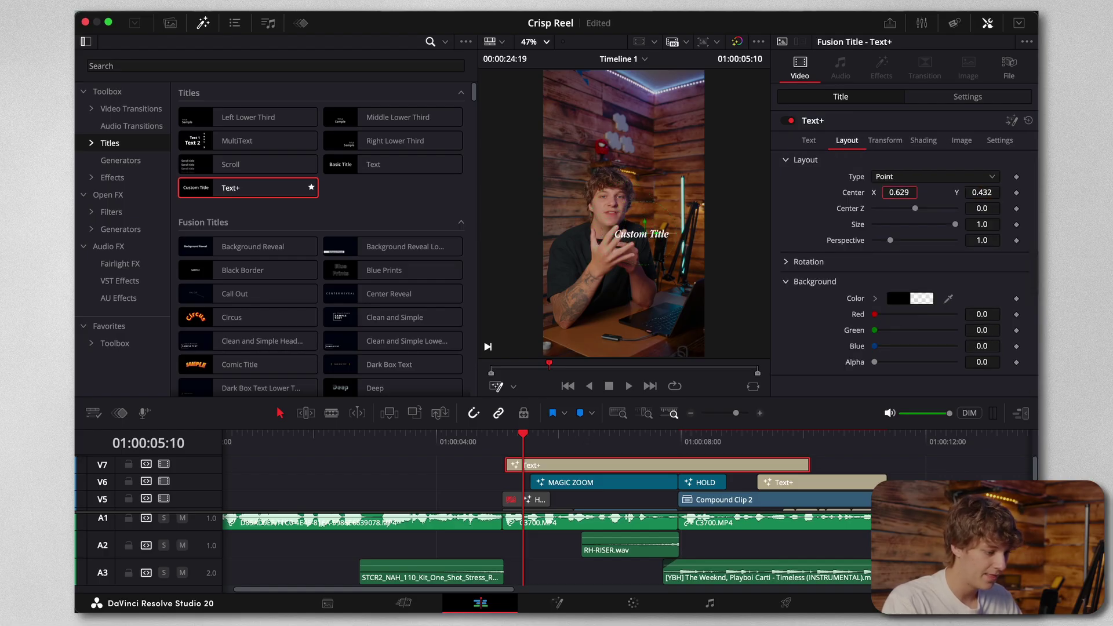
{"action": "left_click", "coordinate": [169, 23]}
Browse the Text design template timeline, select the blue Searching title, then open Timeline 1 from the Master bin.
{"action": "left_click", "coordinate": [133, 85]}
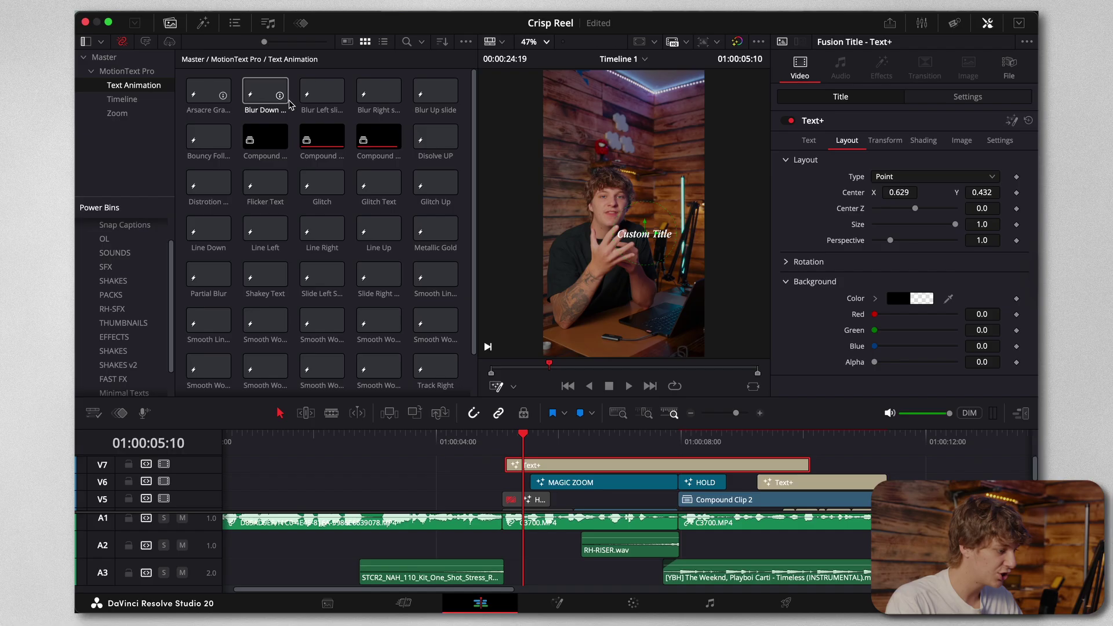
{"action": "left_click", "coordinate": [134, 100]}
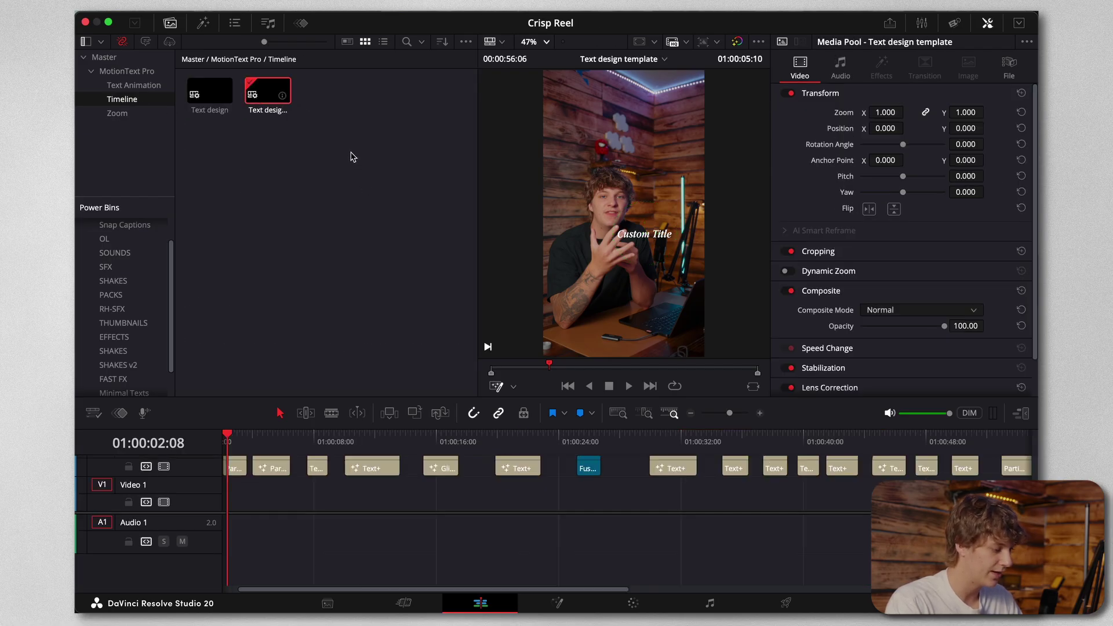
{"action": "scroll", "coordinate": [749, 479], "scroll_direction": "left", "scroll_amount": 2}
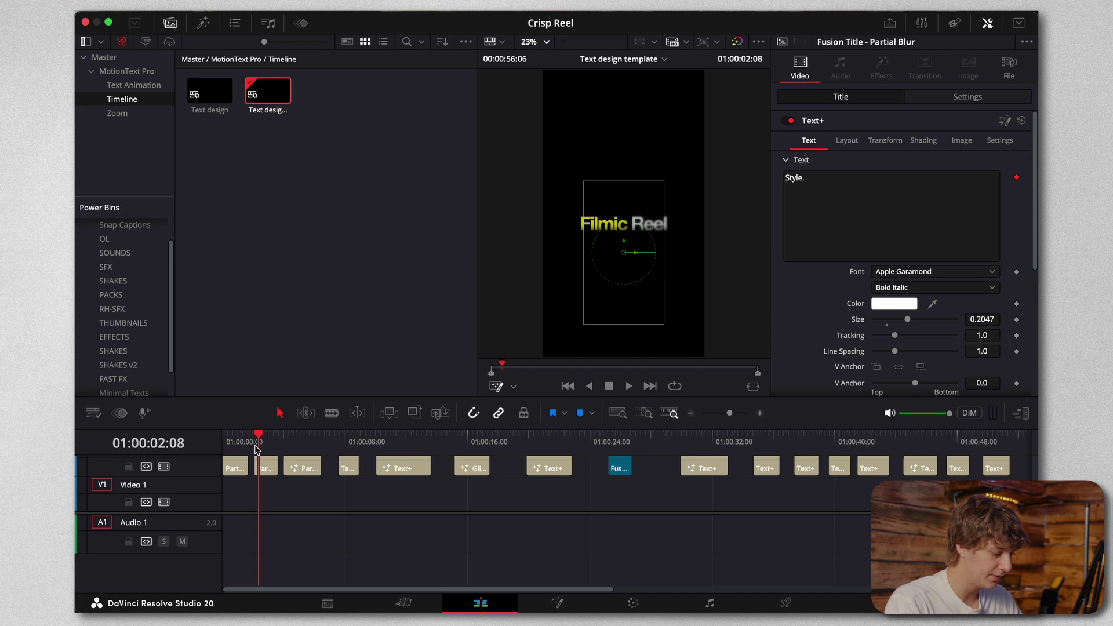
{"action": "left_click_drag", "start_coordinate": [255, 449], "coordinate": [339, 444]}
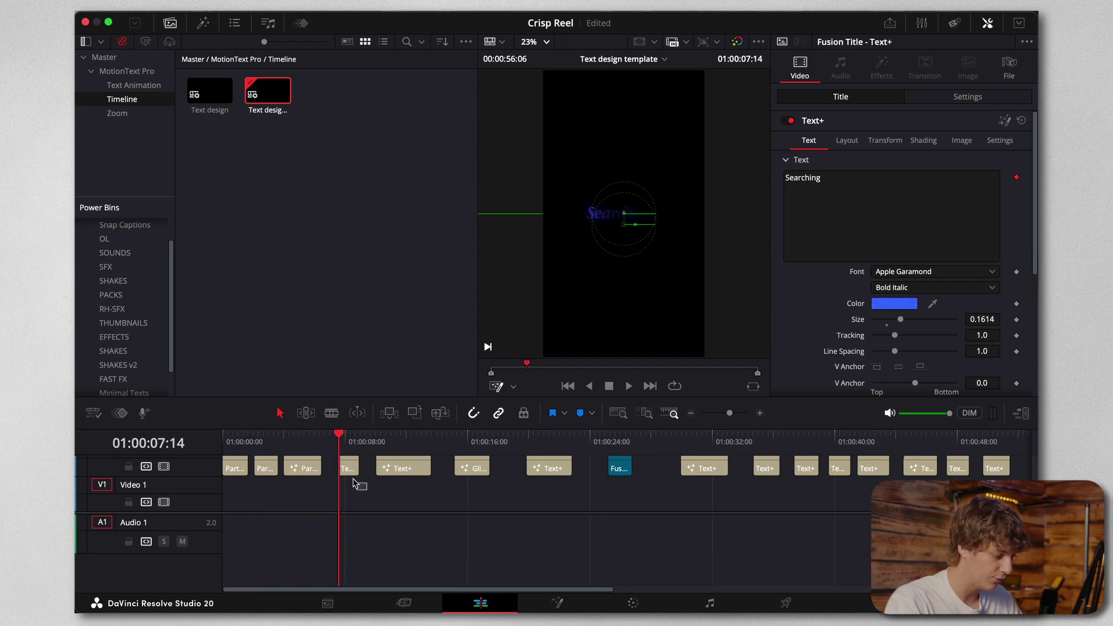
{"action": "left_click", "coordinate": [349, 477]}
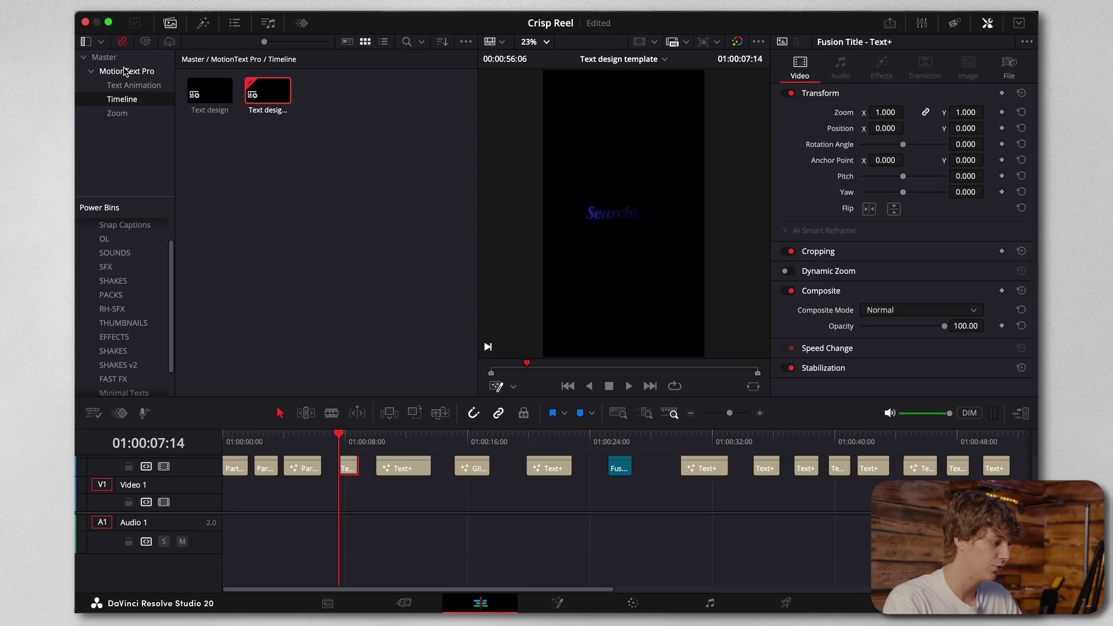
{"action": "left_click", "coordinate": [107, 57]}
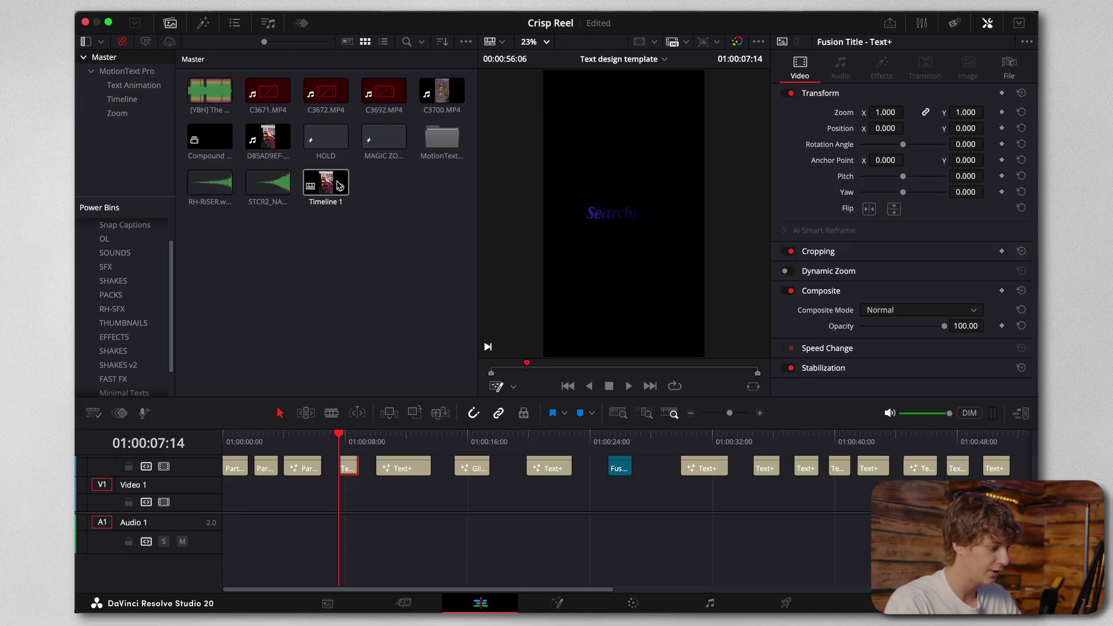
{"action": "double_click", "coordinate": [339, 186]}
Paste the two template Text+ titles into Timeline 1, align them over the C3700 shot, and preview.
{"action": "left_click", "coordinate": [288, 446]}
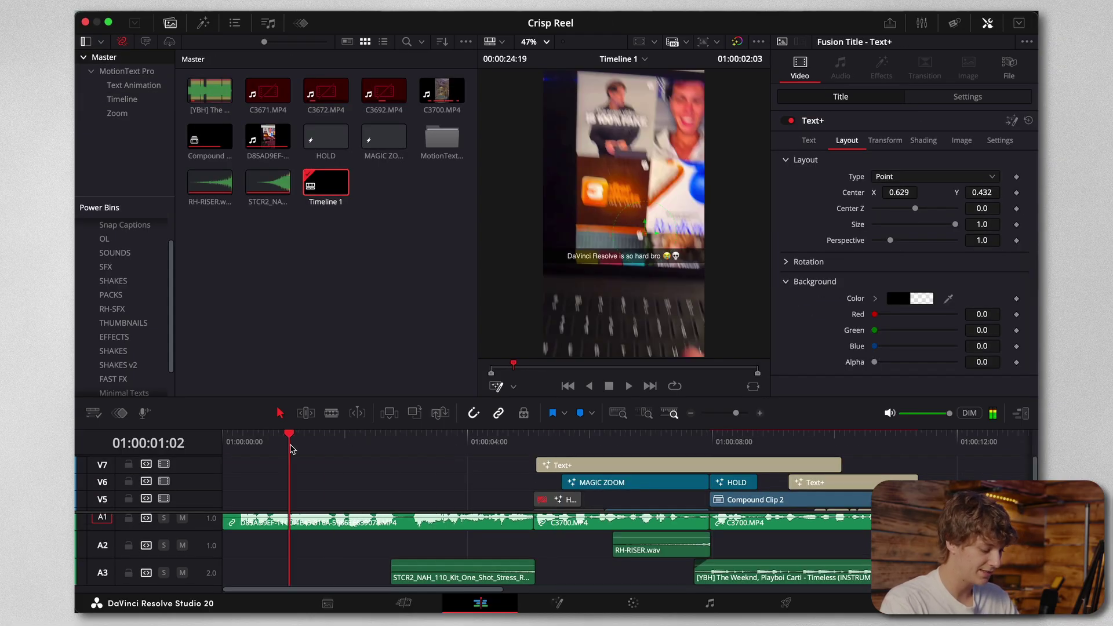
{"action": "key", "text": "super+v"}
{"action": "scroll", "coordinate": [404, 497], "scroll_direction": "down", "scroll_amount": 3}
{"action": "left_click_drag", "start_coordinate": [396, 491], "coordinate": [586, 499]}
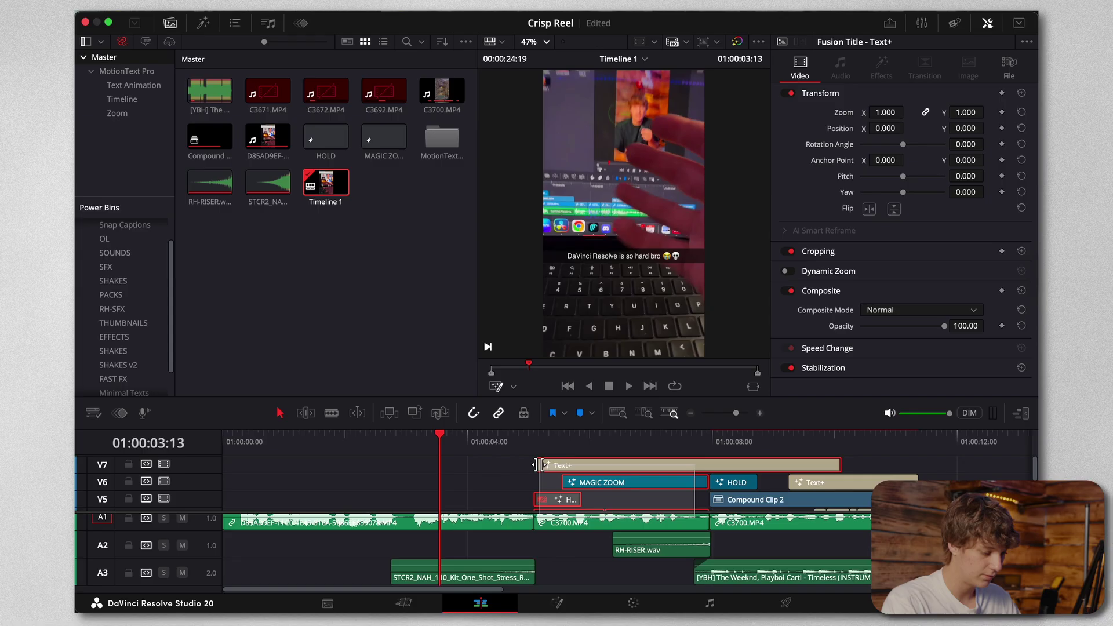
{"action": "left_click_drag", "start_coordinate": [488, 485], "coordinate": [594, 488]}
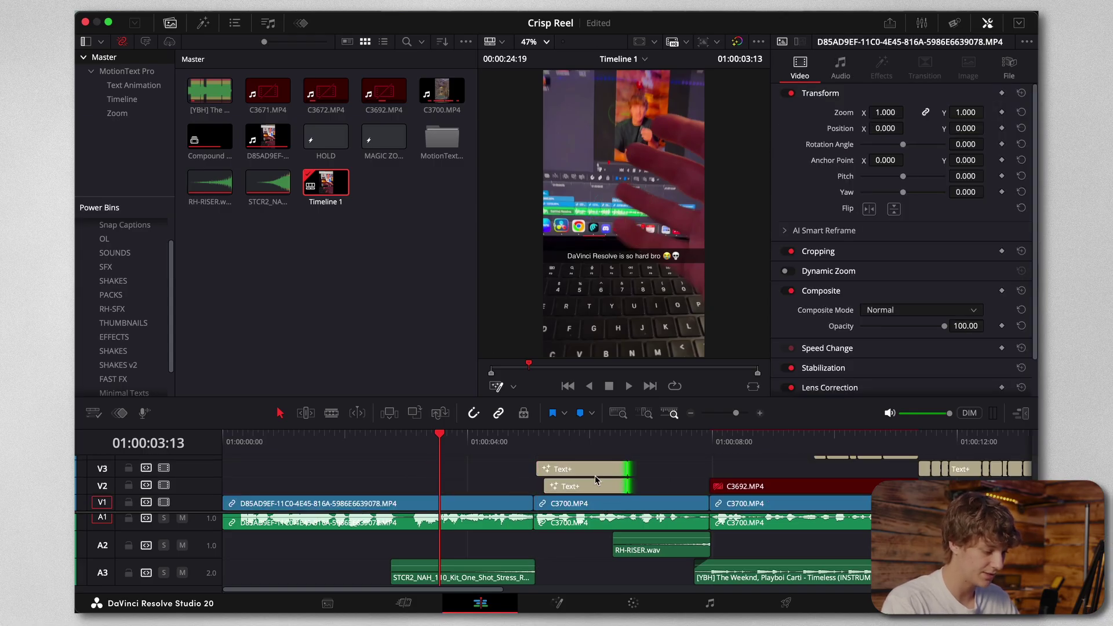
{"action": "key", "text": "space"}
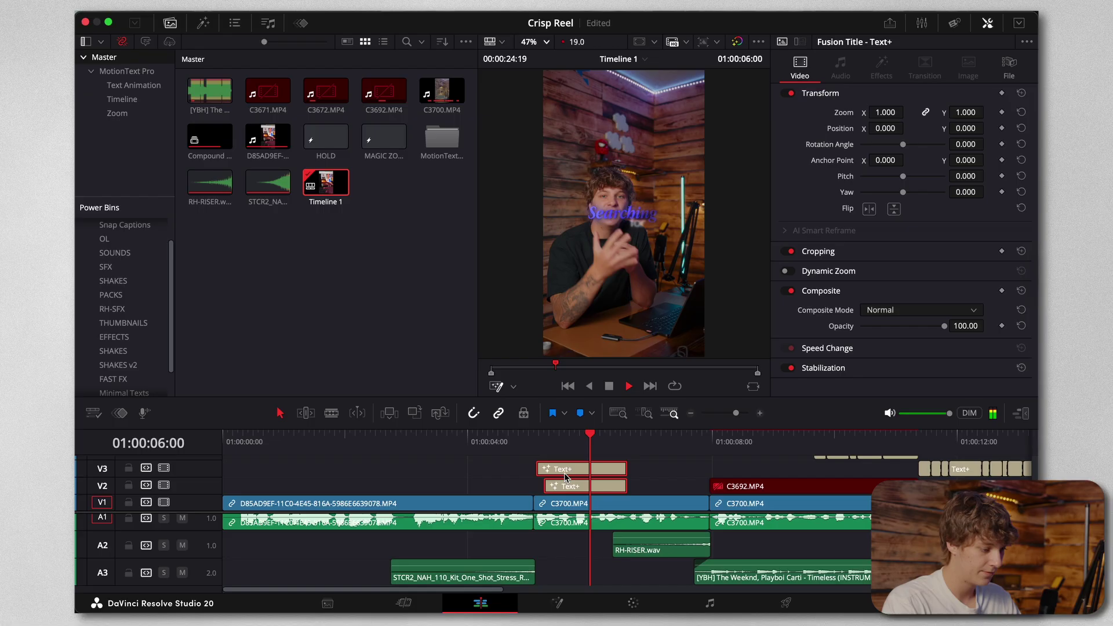
{"action": "key", "text": "space"}
Retype the V3 title's caption as 'This Effect'.
{"action": "left_click", "coordinate": [583, 472]}
{"action": "double_click", "coordinate": [823, 180]}
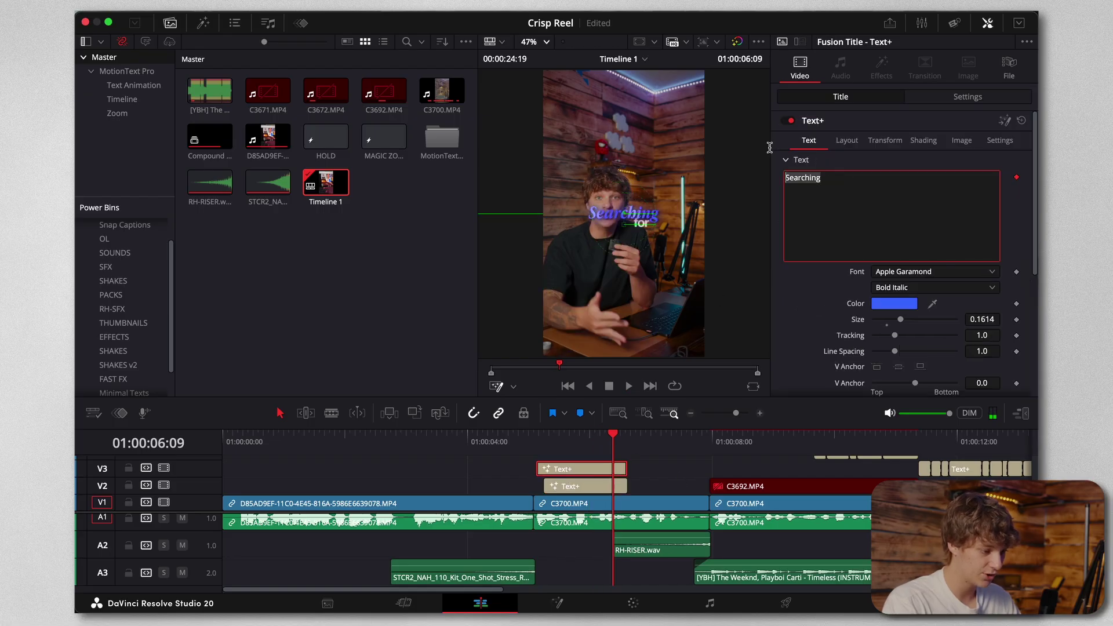
{"action": "type", "text": "This Effect"}
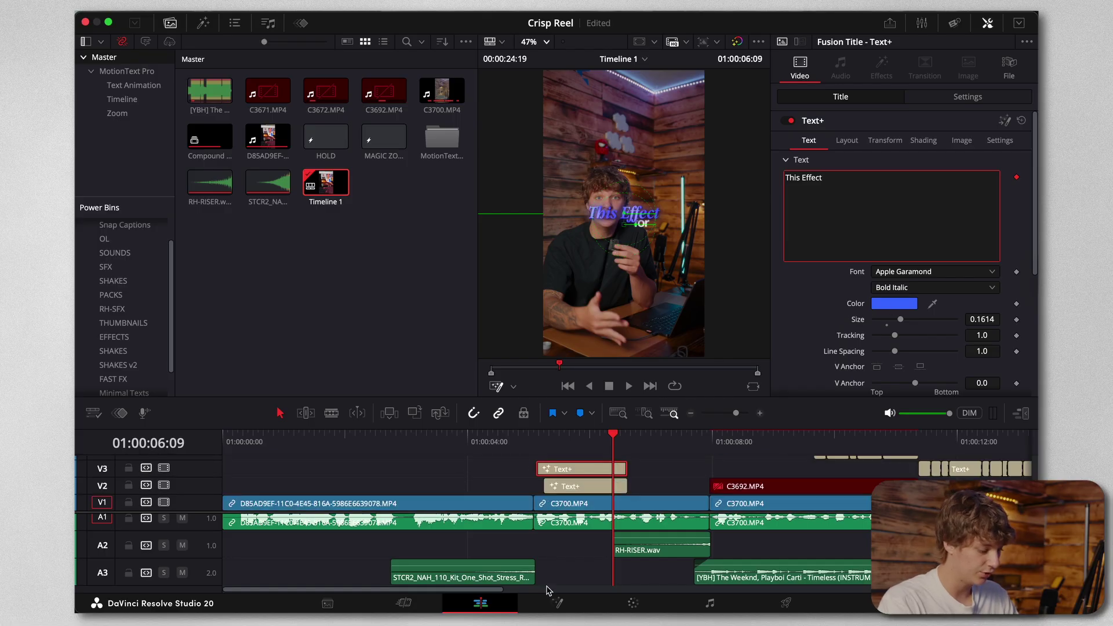
{"action": "left_click", "coordinate": [560, 602]}
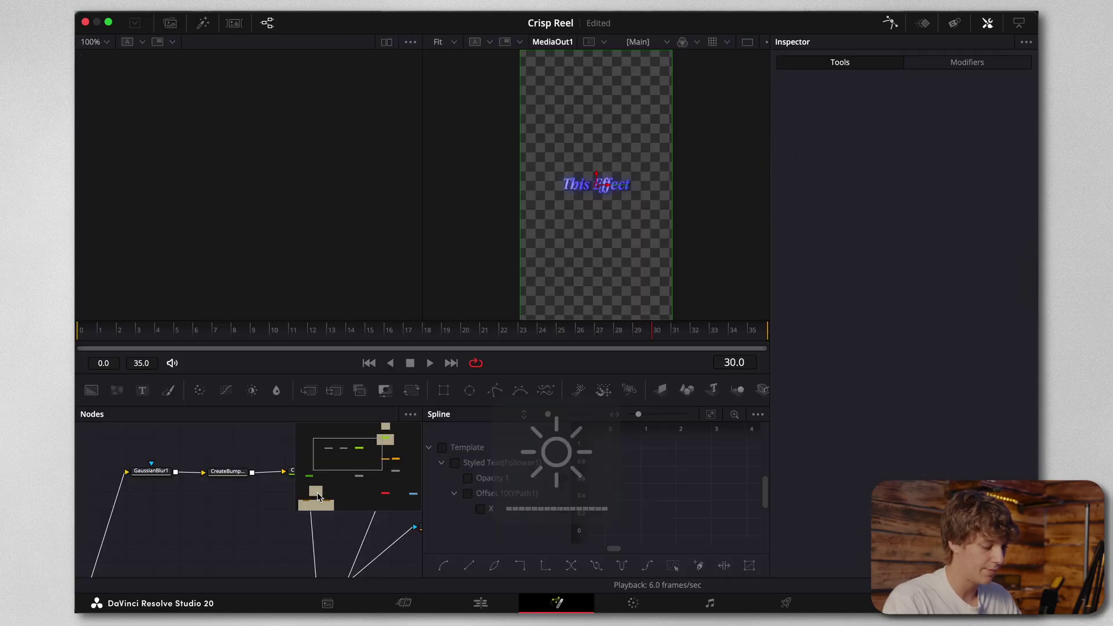
Drag ColorCorrector1's colour wheel toward red to tint 'This Effect' orange-red, then return to Edit.
{"action": "scroll", "coordinate": [223, 517], "scroll_direction": "up", "scroll_amount": 5}
{"action": "scroll", "coordinate": [223, 518], "scroll_direction": "down", "scroll_amount": 3}
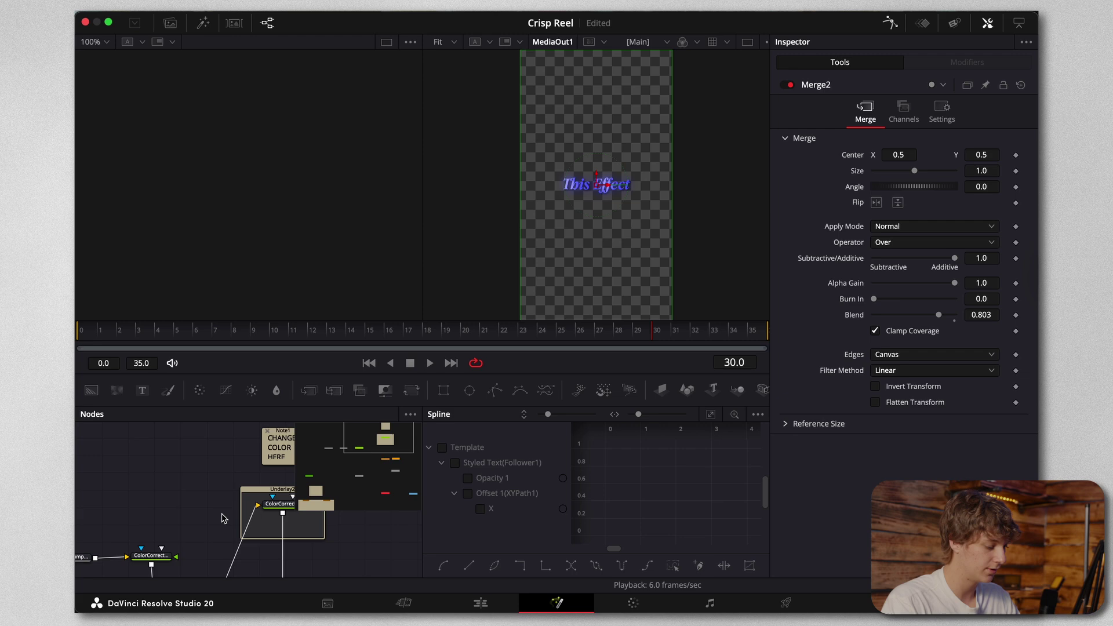
{"action": "left_click", "coordinate": [267, 537]}
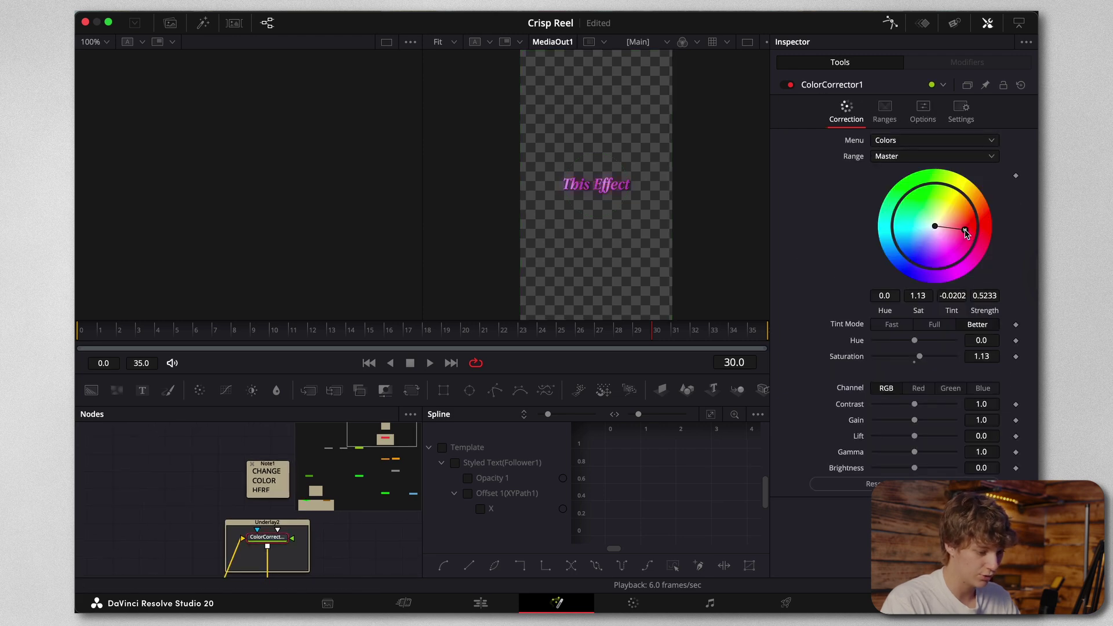
{"action": "left_click_drag", "start_coordinate": [965, 232], "coordinate": [1004, 202]}
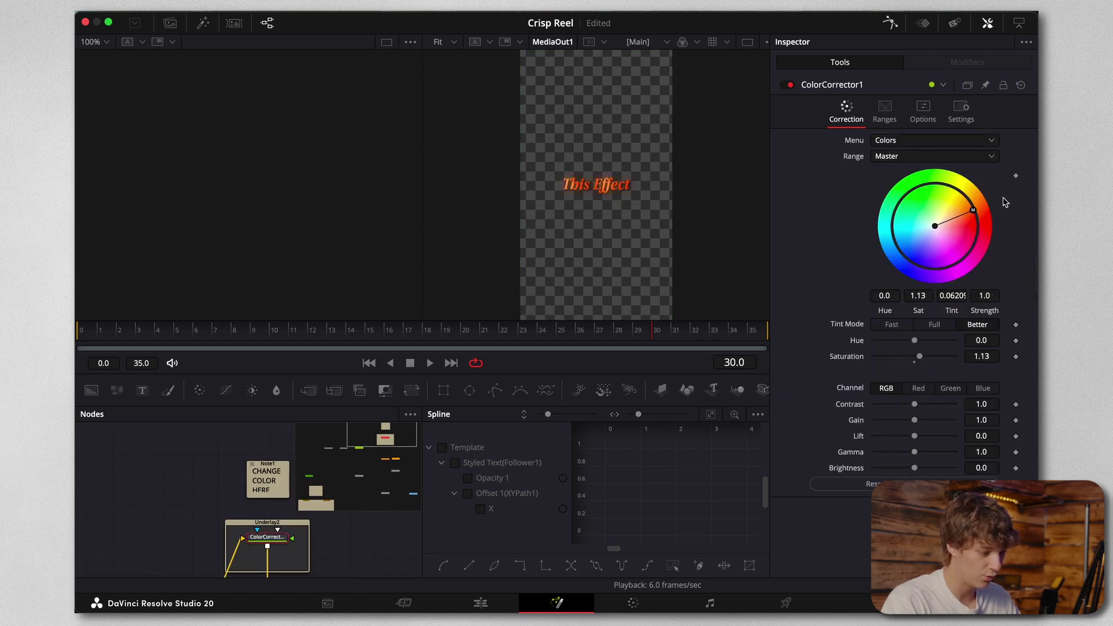
{"action": "left_click", "coordinate": [492, 602]}
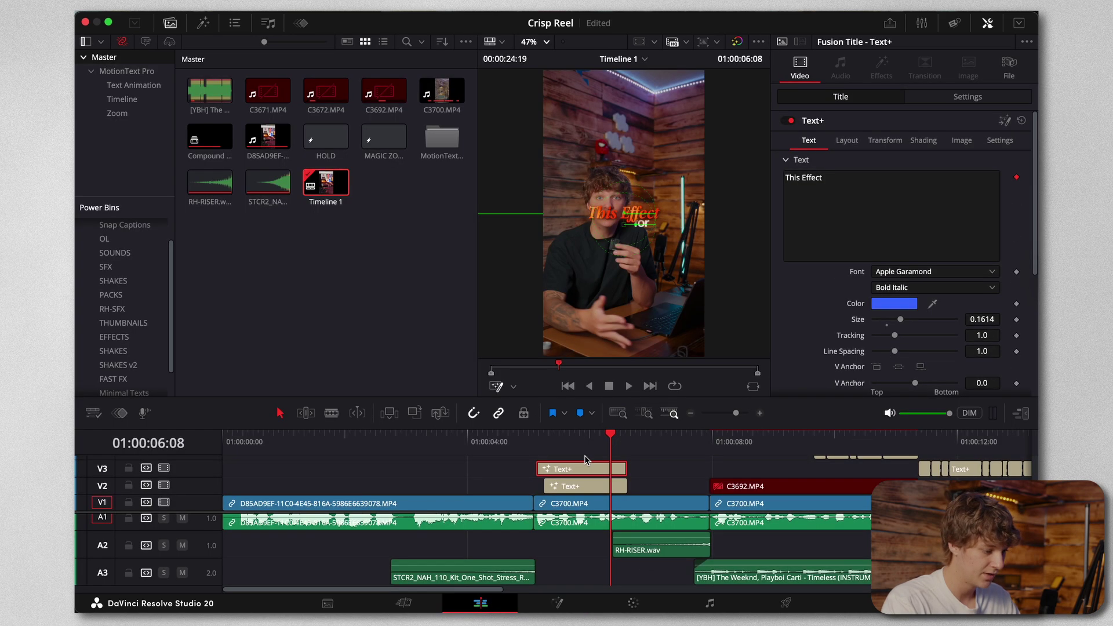
At 01:00:05:06, lower the 'This Effect' caption slightly.
{"action": "left_click_drag", "start_coordinate": [525, 448], "coordinate": [544, 440]}
{"action": "left_click", "coordinate": [847, 140]}
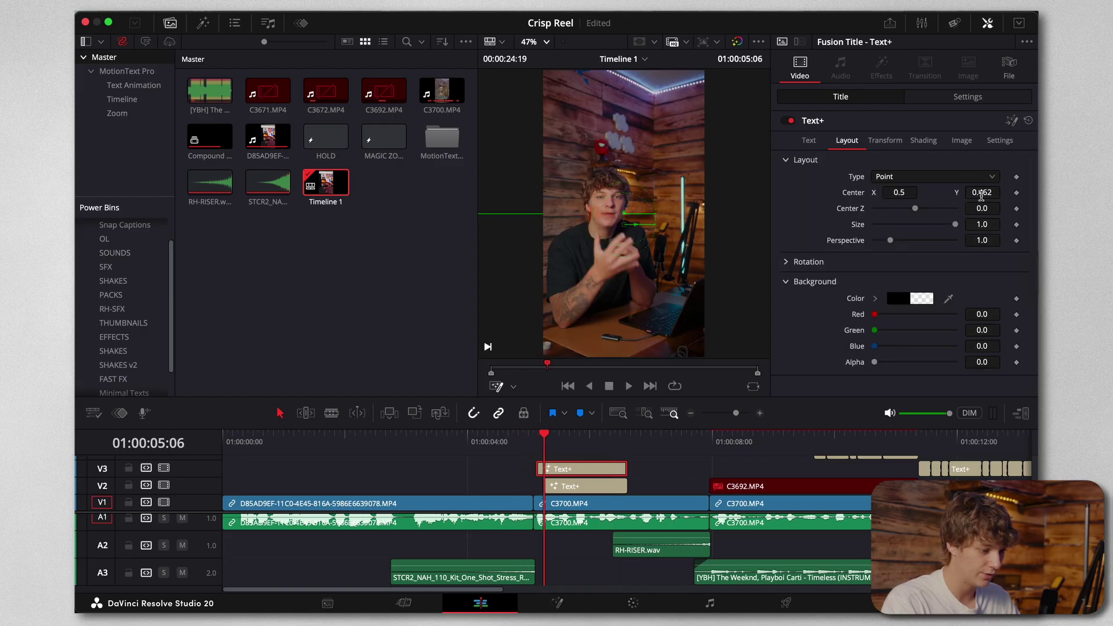
{"action": "left_click_drag", "start_coordinate": [982, 197], "coordinate": [968, 197]}
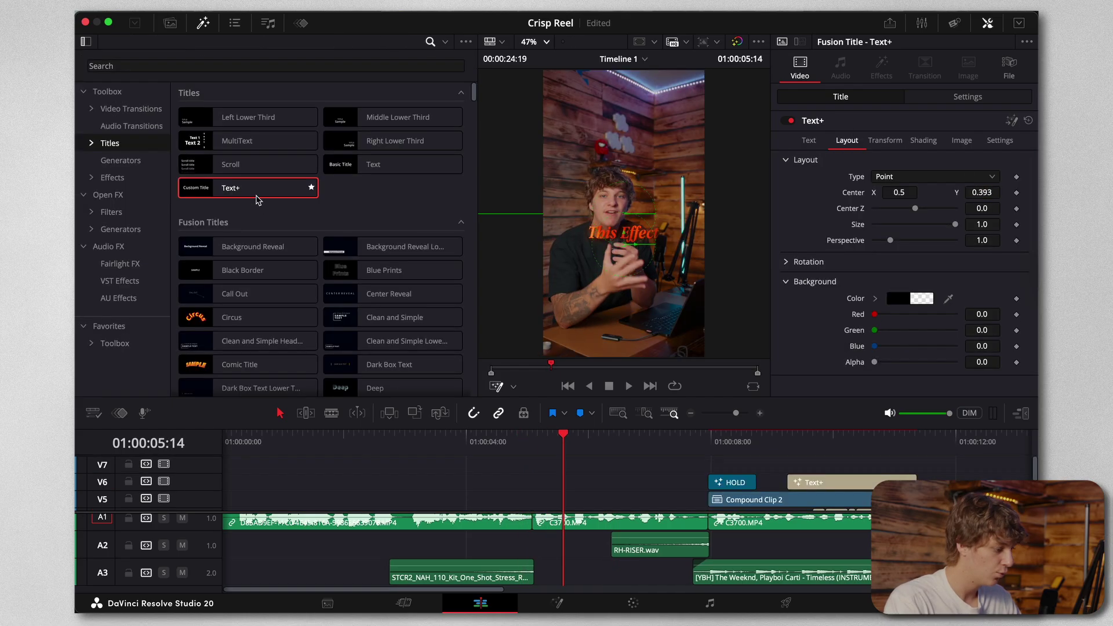
Add a new Text+ title over the shot in Apple Garamond Bold Italic.
{"action": "left_click_drag", "start_coordinate": [248, 188], "coordinate": [600, 464]}
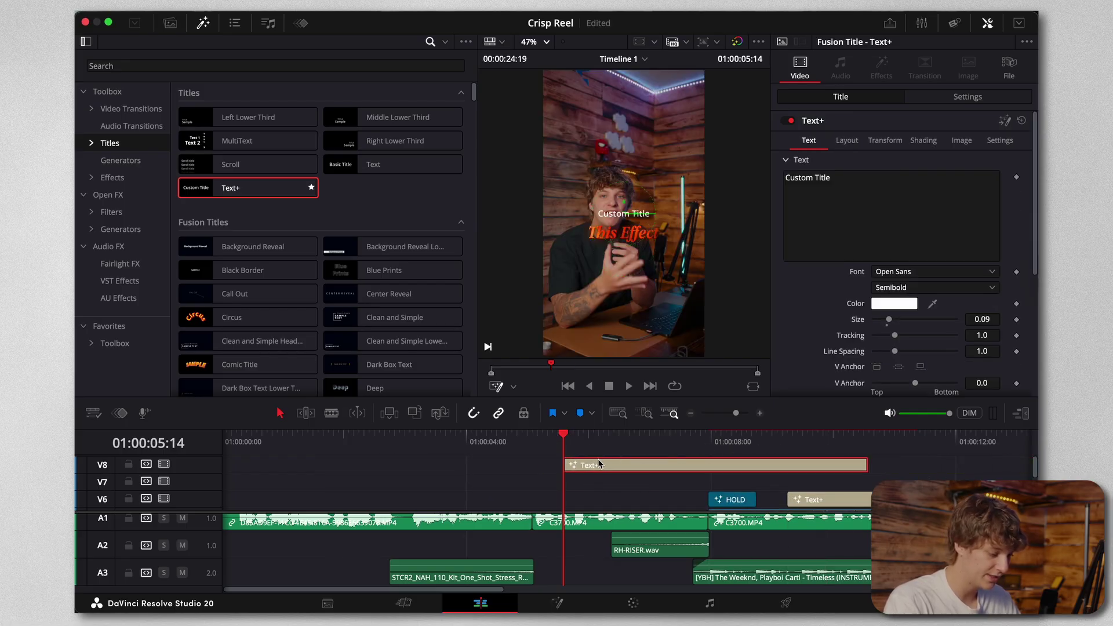
{"action": "key", "text": "super+f"}
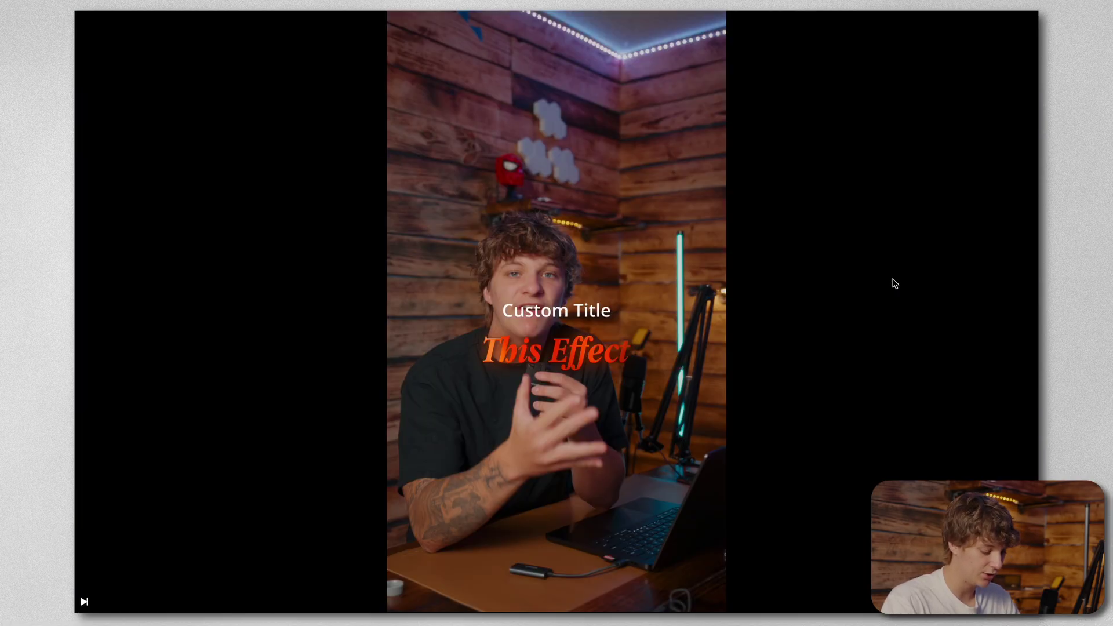
{"action": "key", "text": "super+f"}
{"action": "left_click", "coordinate": [895, 274]}
{"action": "key", "text": "Down"}
{"action": "key", "text": "Down"}
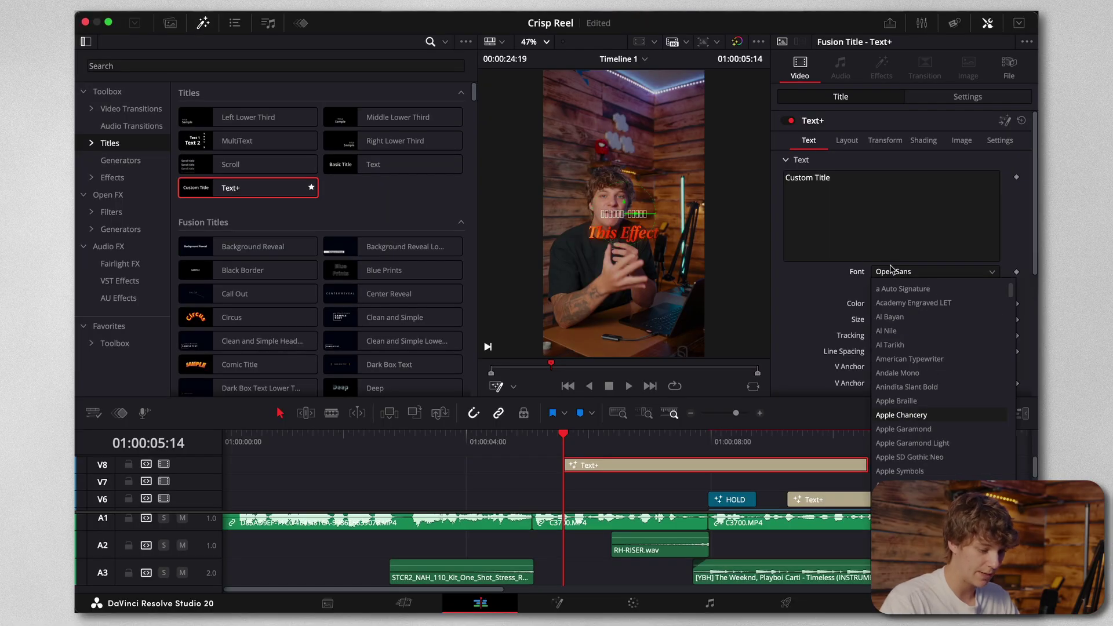
{"action": "key", "text": "Return"}
{"action": "left_click", "coordinate": [903, 273]}
{"action": "key", "text": "Return"}
{"action": "left_click", "coordinate": [899, 288]}
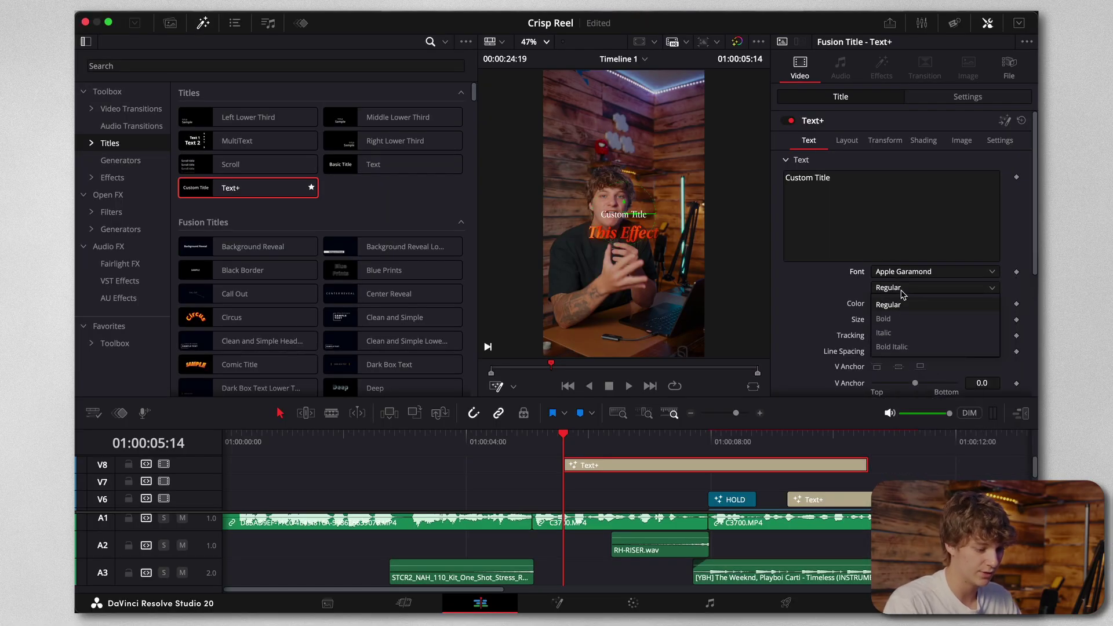
{"action": "left_click", "coordinate": [888, 345]}
Type 'Literally' as the title text, save, and shift it below and right of 'This Effect'.
{"action": "triple_click", "coordinate": [875, 185]}
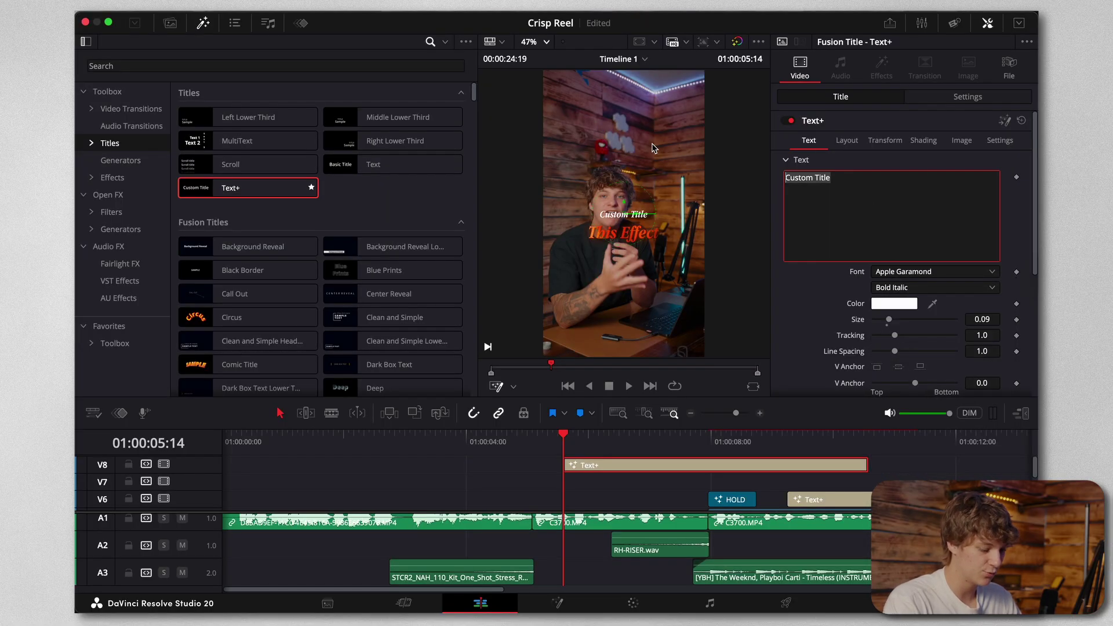
{"action": "type", "text": "Literally"}
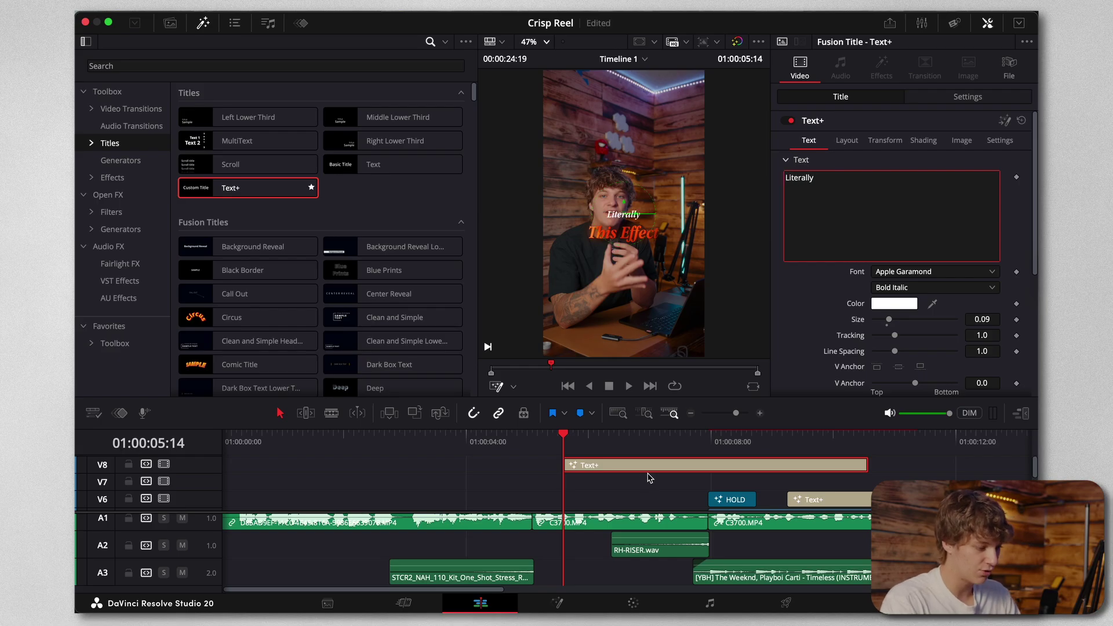
{"action": "key", "text": "super+s"}
{"action": "left_click", "coordinate": [847, 141]}
{"action": "left_click_drag", "start_coordinate": [979, 193], "coordinate": [968, 193]}
{"action": "left_click_drag", "start_coordinate": [899, 192], "coordinate": [898, 194]}
{"action": "scroll", "coordinate": [611, 480], "scroll_direction": "down", "scroll_amount": 4}
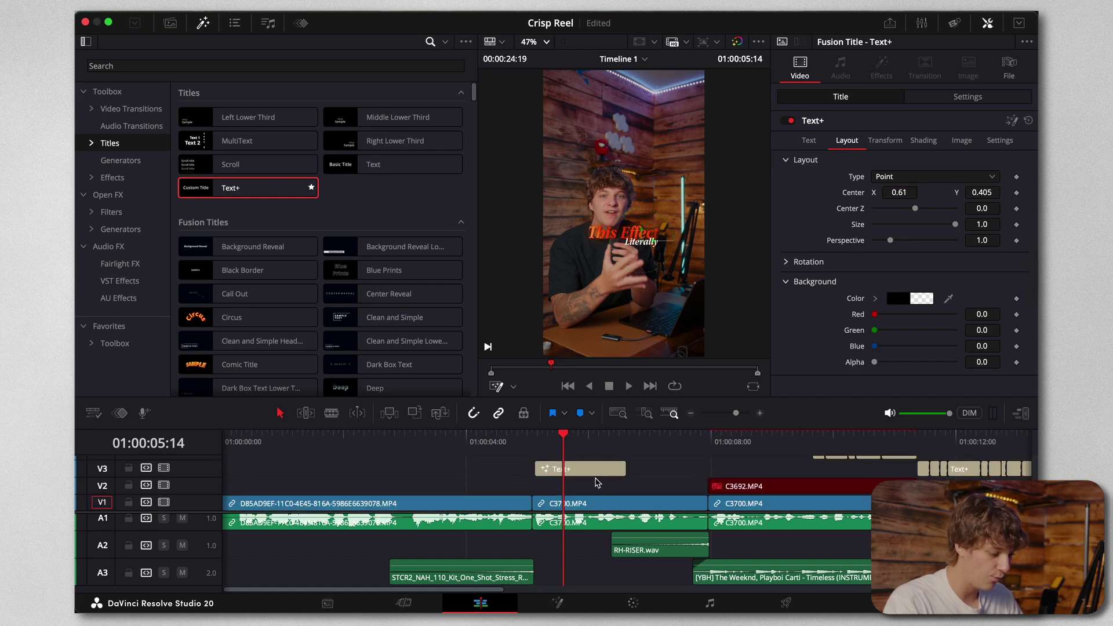
Move 'This Effect' to V9, enlarge Literally via Center Z, and disable the V9 clip.
{"action": "mouse_move", "coordinate": [585, 468]}
{"action": "left_mouse_down"}
{"action": "mouse_move", "coordinate": [582, 443]}
{"action": "mouse_move", "coordinate": [586, 497]}
{"action": "mouse_move", "coordinate": [584, 461]}
{"action": "left_mouse_up"}
{"action": "scroll", "coordinate": [670, 230], "scroll_direction": "up", "scroll_amount": 4}
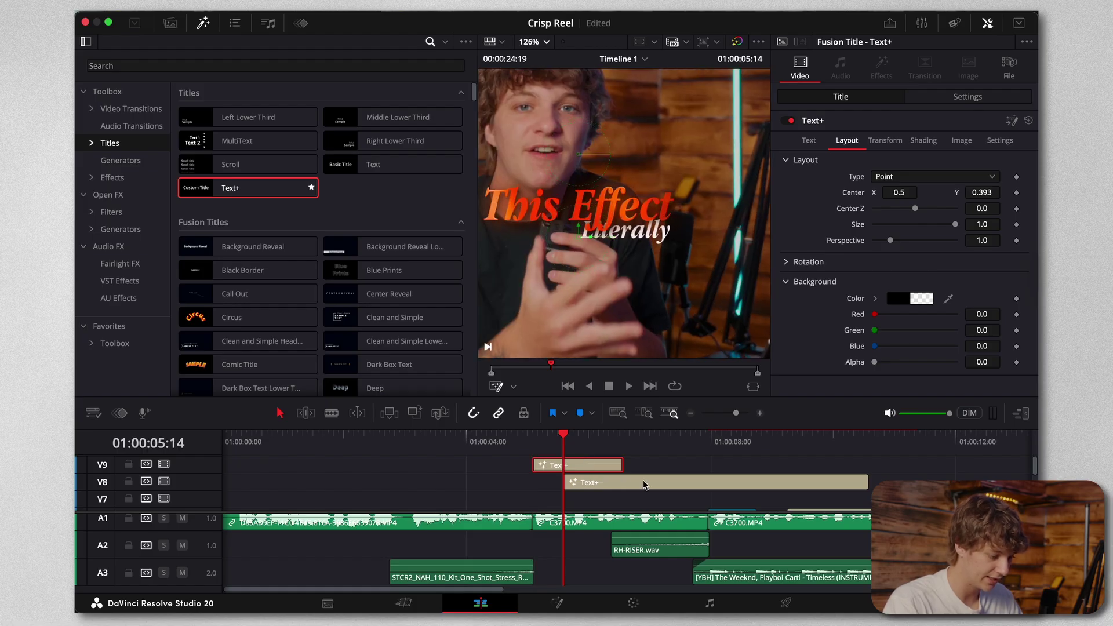
{"action": "left_click", "coordinate": [645, 485]}
{"action": "mouse_move", "coordinate": [992, 202]}
{"action": "left_mouse_down"}
{"action": "mouse_move", "coordinate": [968, 203]}
{"action": "mouse_move", "coordinate": [989, 199]}
{"action": "left_mouse_up"}
{"action": "left_click", "coordinate": [590, 464]}
{"action": "key", "text": "d"}
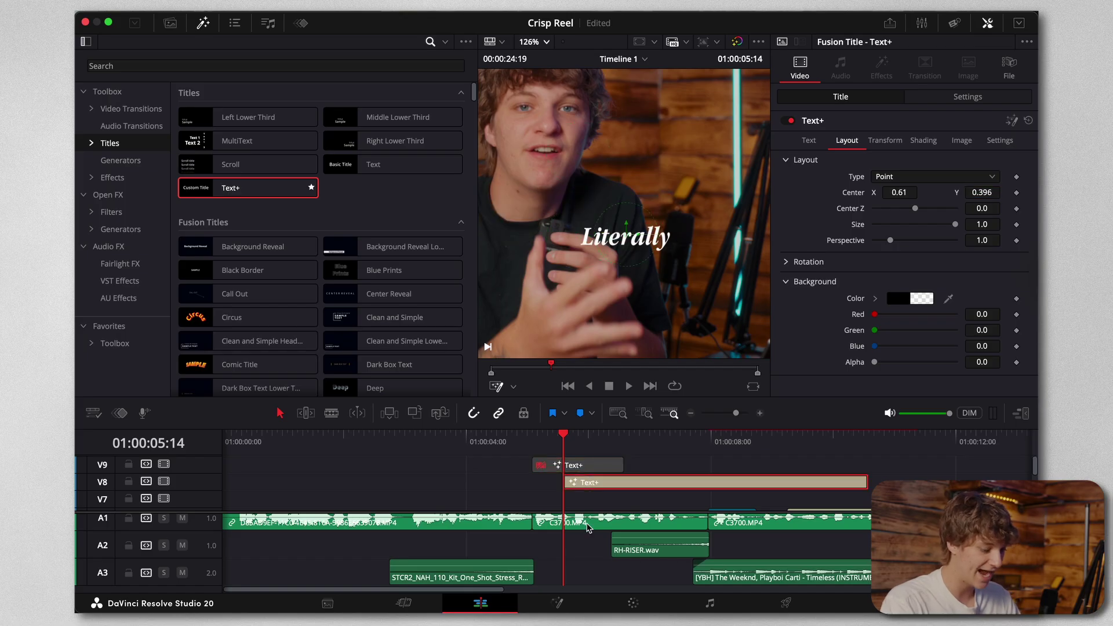
{"action": "left_click", "coordinate": [557, 603]}
Add a Transform node to Literally and keyframe its Center Y, reaching 0.5 at frame 19.
{"action": "key", "text": "shift+space"}
{"action": "type", "text": "tran"}
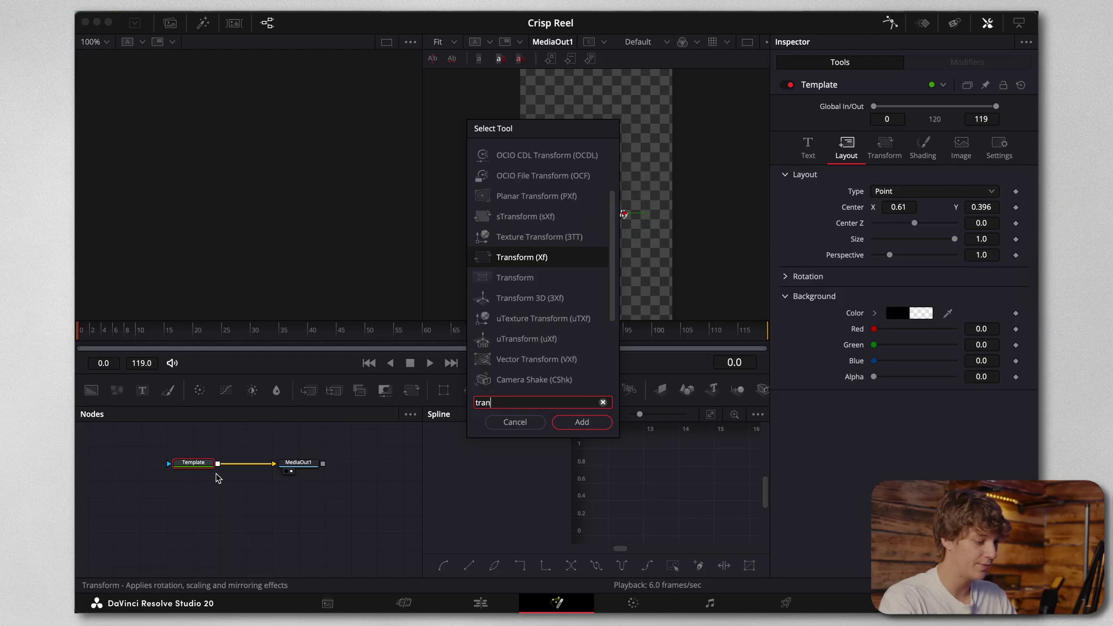
{"action": "key", "text": "Return"}
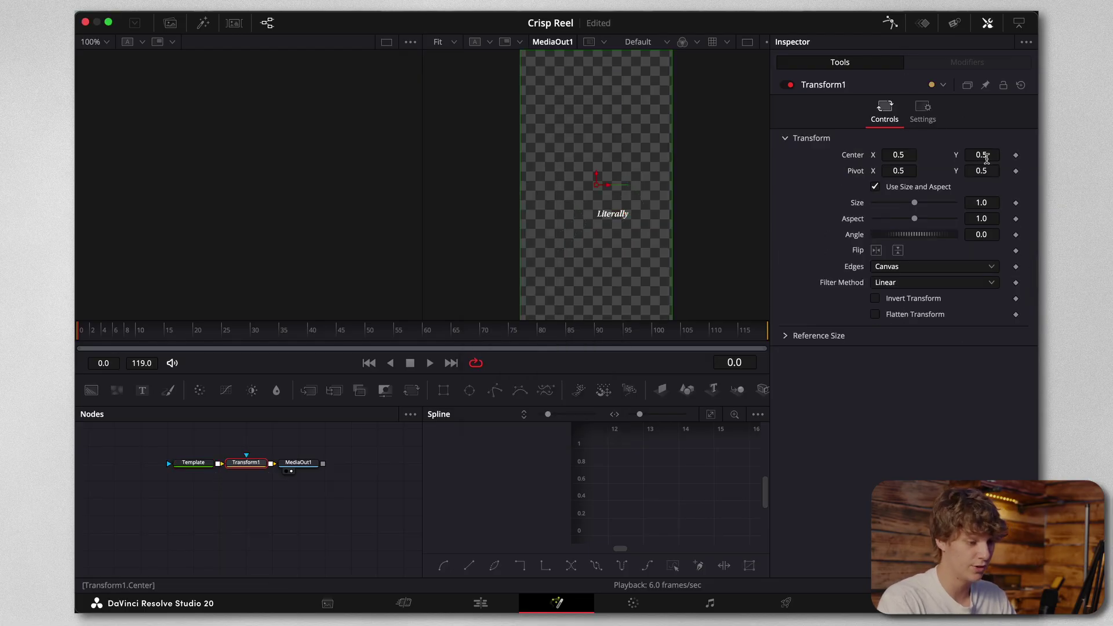
{"action": "left_click_drag", "start_coordinate": [596, 174], "coordinate": [565, 161]}
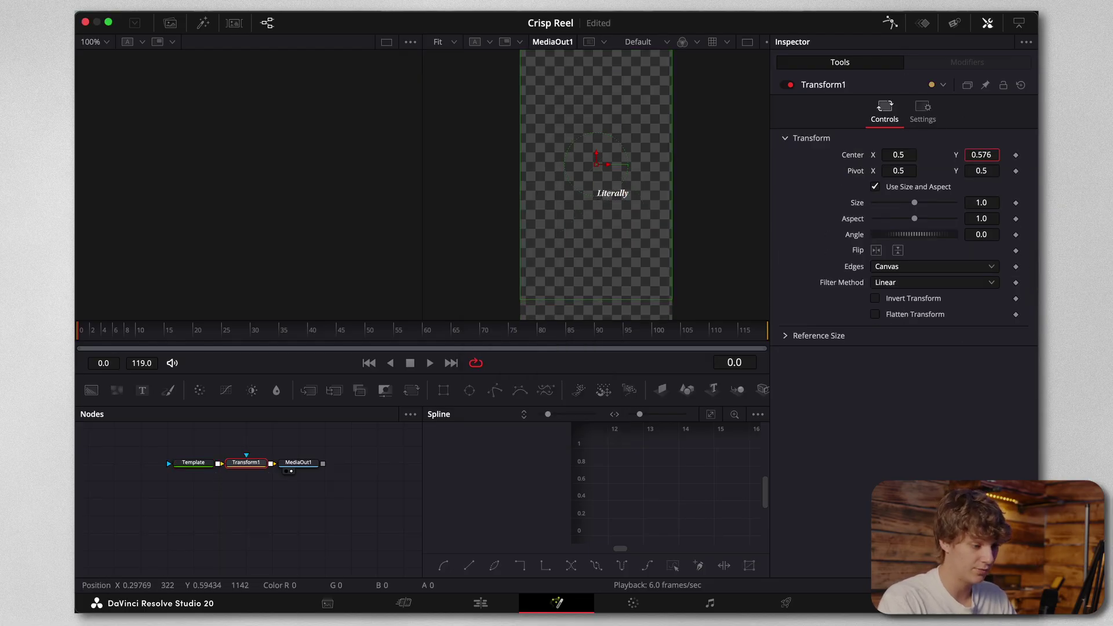
{"action": "left_click", "coordinate": [1016, 155]}
{"action": "left_click_drag", "start_coordinate": [82, 335], "coordinate": [189, 335]}
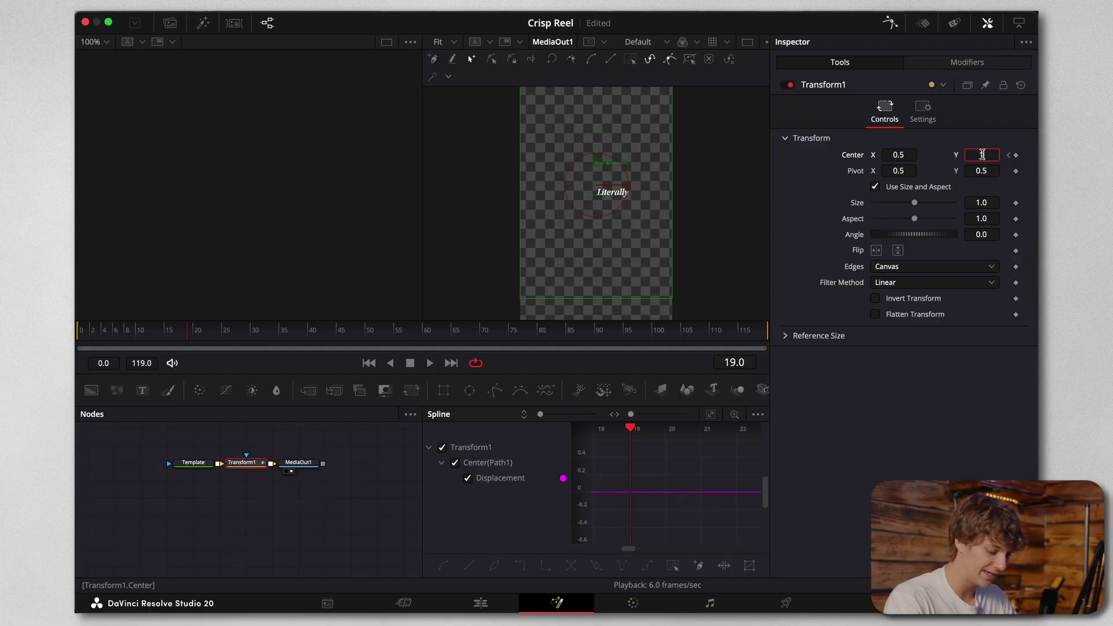
{"action": "type", "text": "0.5"}
{"action": "key", "text": "Return"}
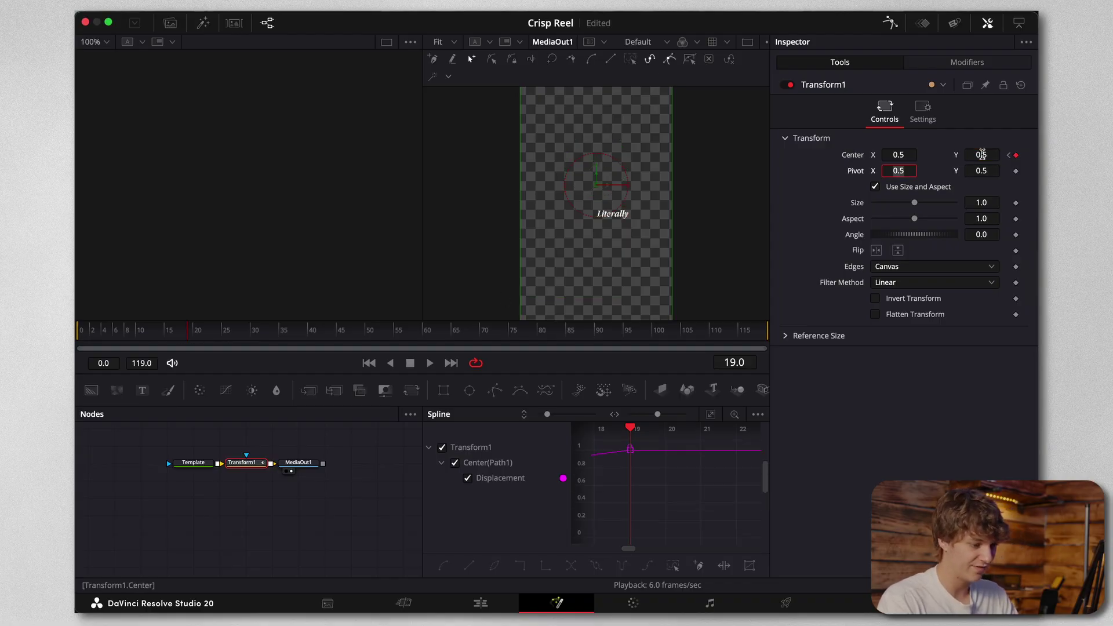
Enable motion blur on Transform1 and give the displacement curve an Out Cubic ease.
{"action": "left_click", "coordinate": [923, 110]}
{"action": "left_click", "coordinate": [875, 274]}
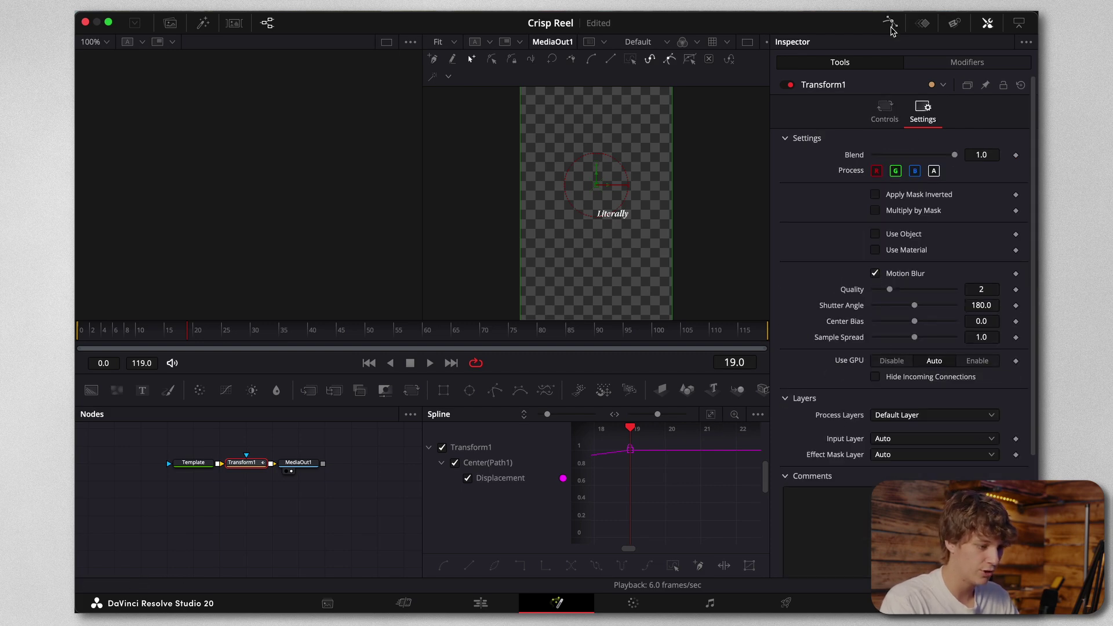
{"action": "left_click", "coordinate": [712, 417]}
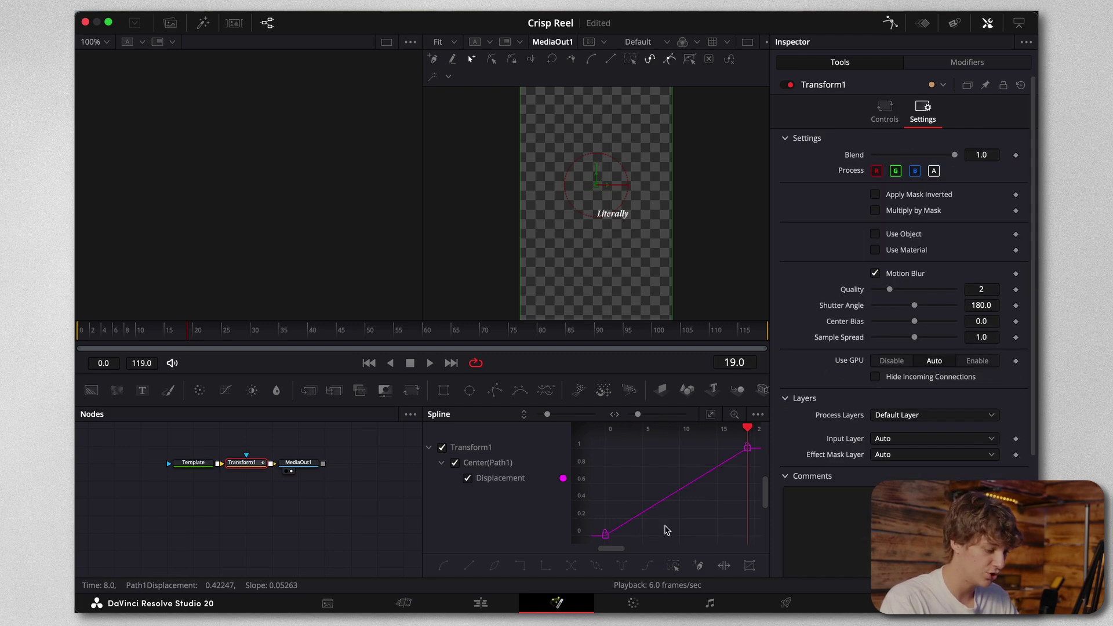
{"action": "key", "text": "super+a"}
{"action": "right_click", "coordinate": [667, 531]}
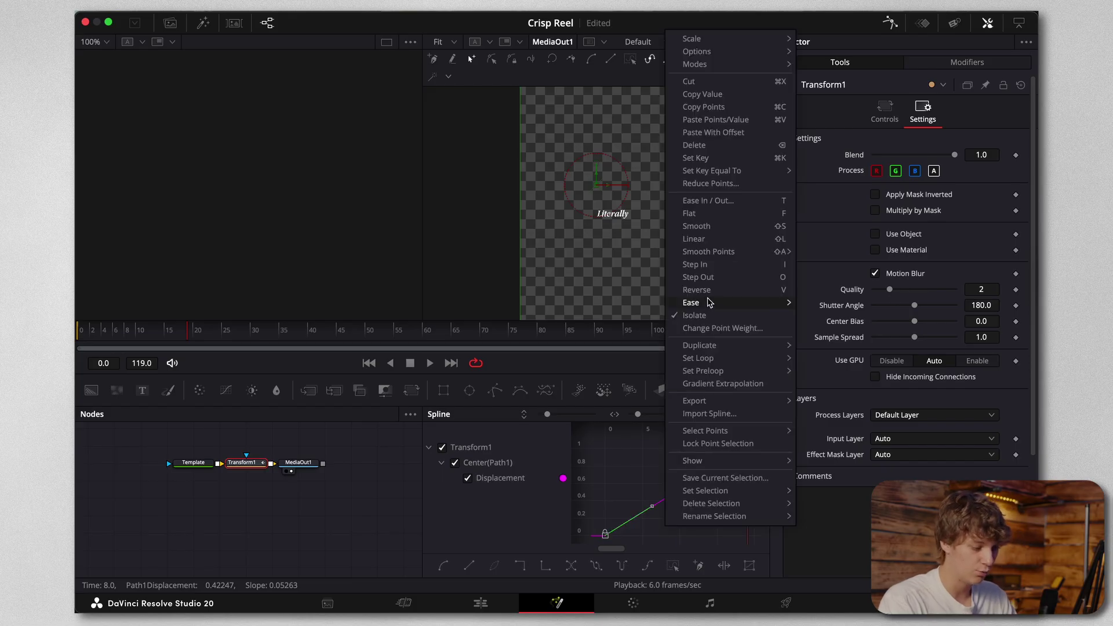
{"action": "mouse_move", "coordinate": [710, 302]}
{"action": "left_click", "coordinate": [866, 341]}
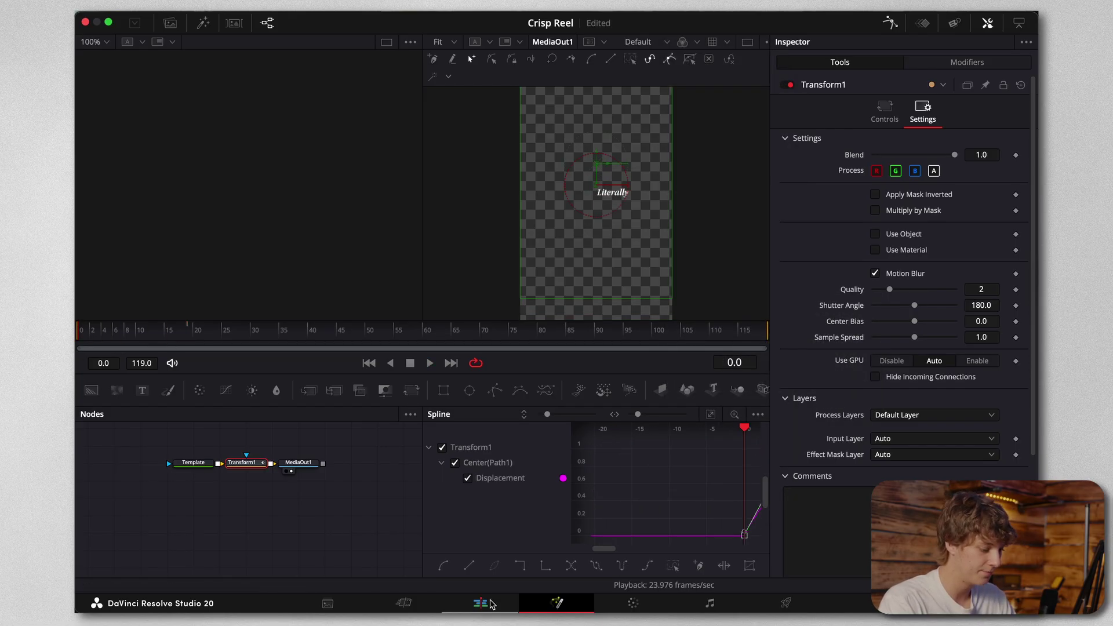
Insert Blur1 after Template, masked by a soft-edged Ellipse1 moved right, then return to Edit.
{"action": "left_click_drag", "start_coordinate": [193, 462], "coordinate": [134, 463]}
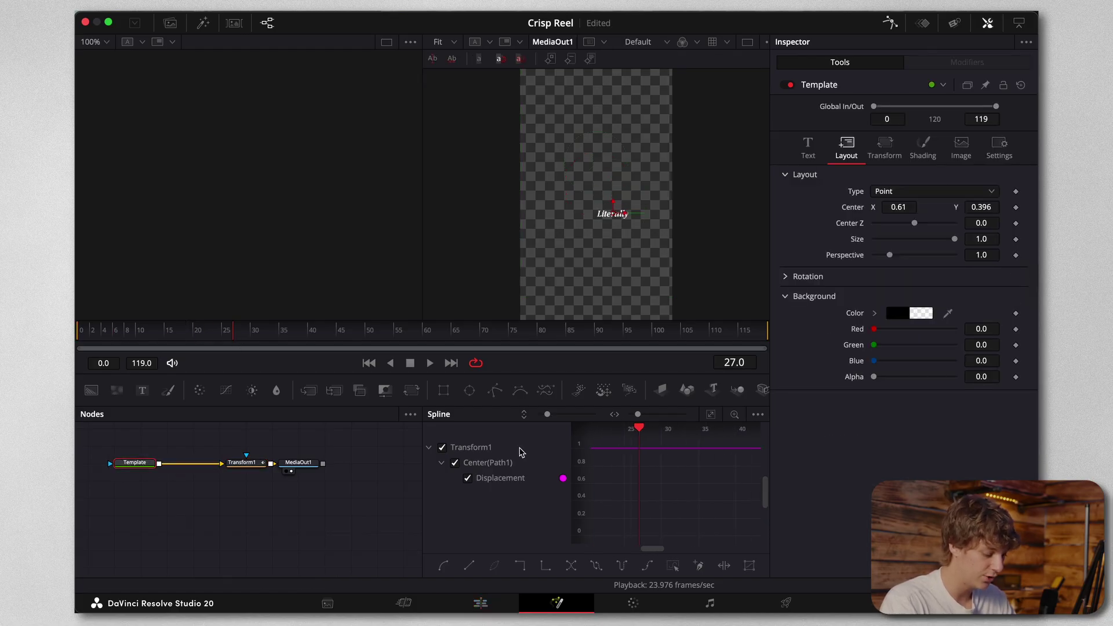
{"action": "key", "text": "shift+space"}
{"action": "type", "text": "blur"}
{"action": "key", "text": "Return"}
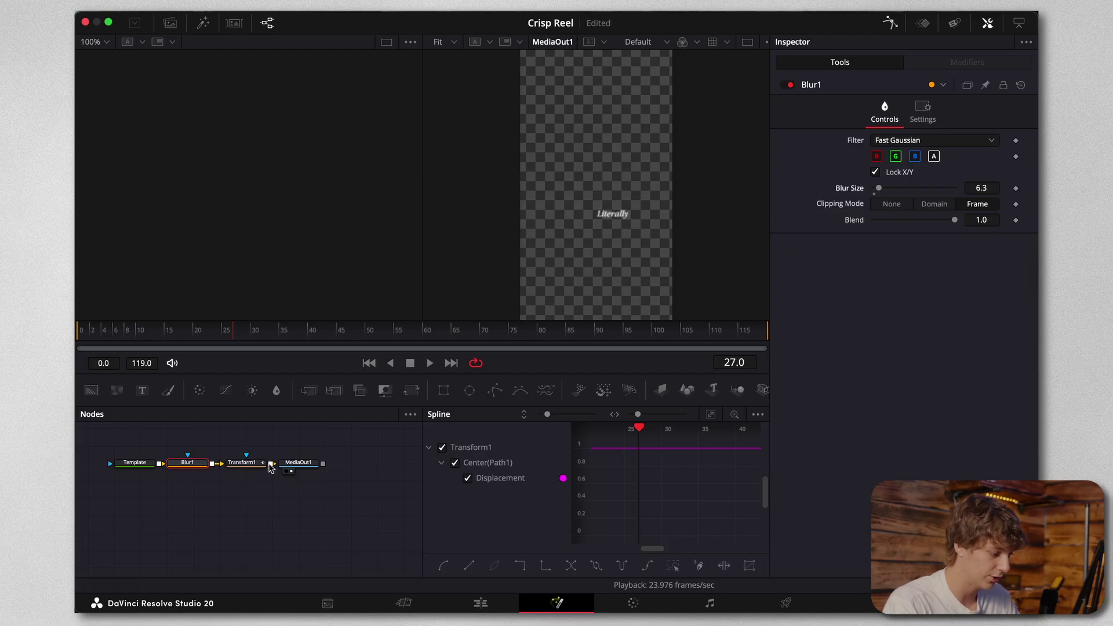
{"action": "left_click", "coordinate": [469, 397]}
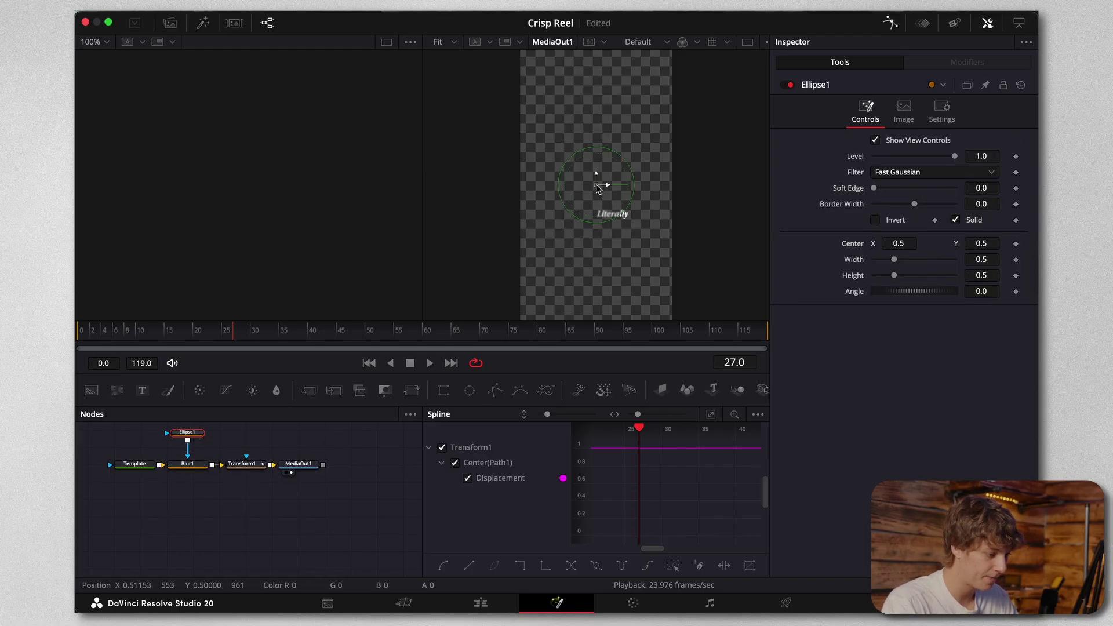
{"action": "left_click_drag", "start_coordinate": [597, 186], "coordinate": [648, 197]}
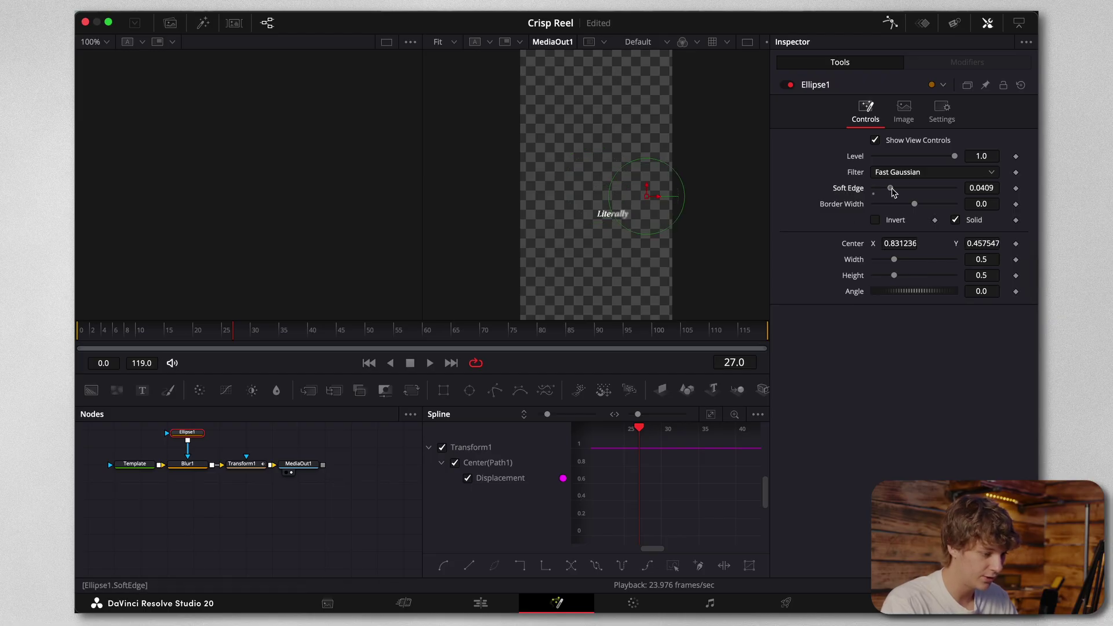
{"action": "left_click_drag", "start_coordinate": [934, 192], "coordinate": [936, 192]}
{"action": "key", "text": "shift+4"}
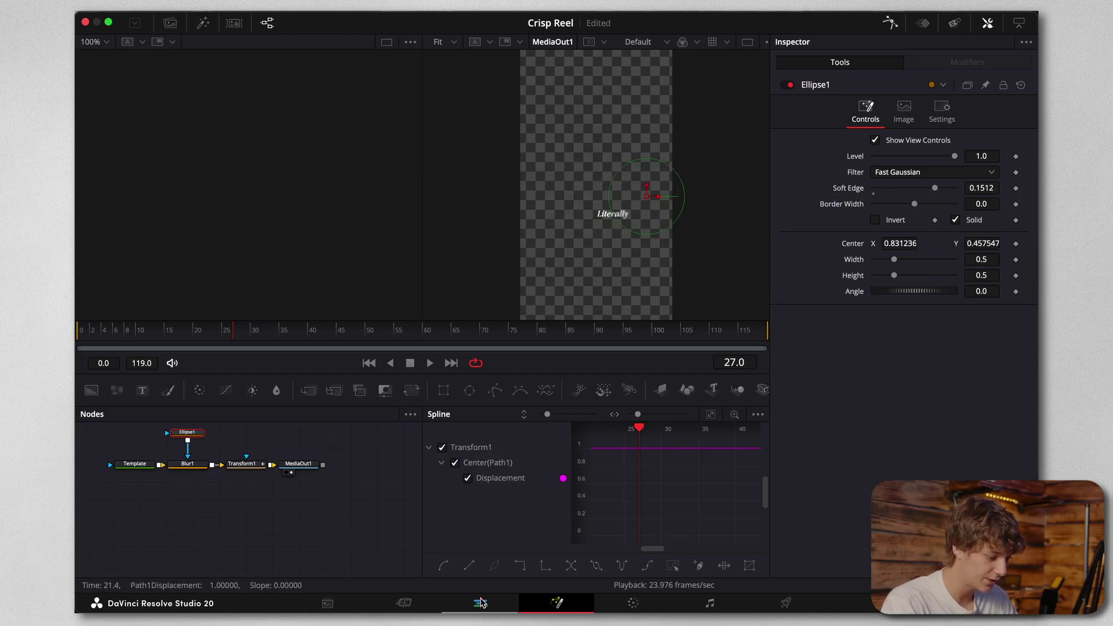
{"action": "scroll", "coordinate": [633, 254], "scroll_direction": "up", "scroll_amount": 3}
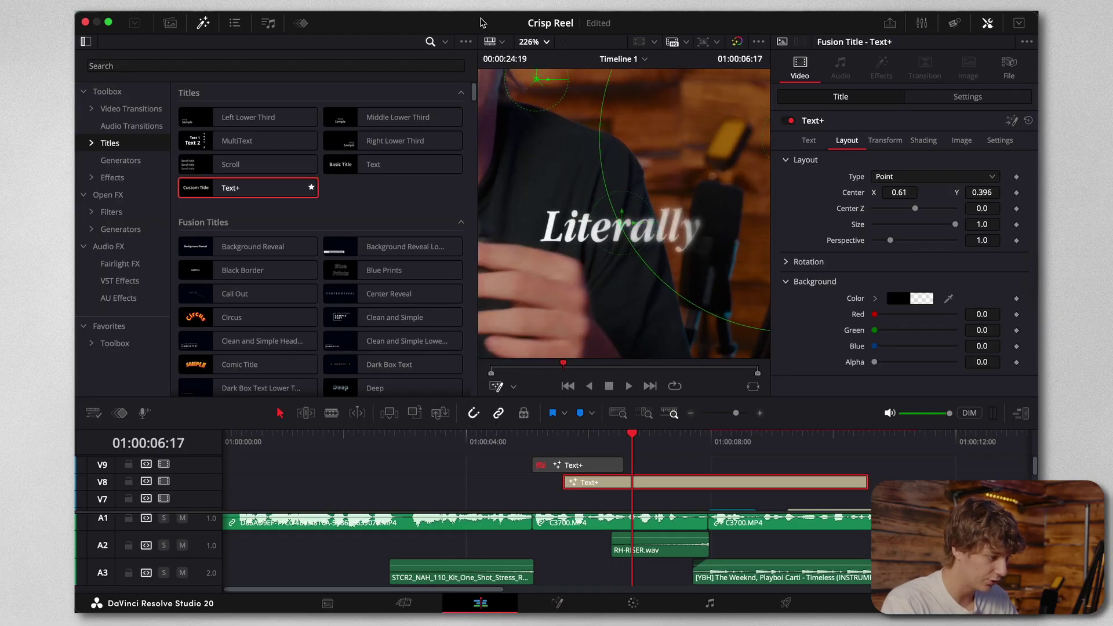
Set the viewer zoom to Fit.
{"action": "left_click", "coordinate": [539, 45]}
{"action": "key", "text": "Escape"}
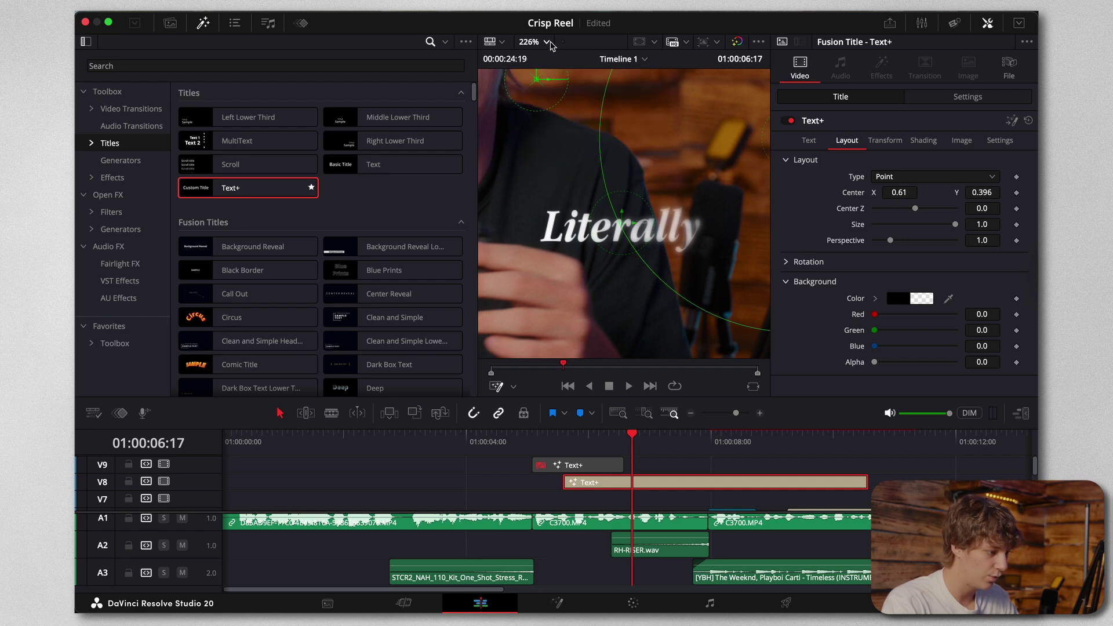
{"action": "left_click", "coordinate": [549, 44]}
{"action": "left_click", "coordinate": [546, 61]}
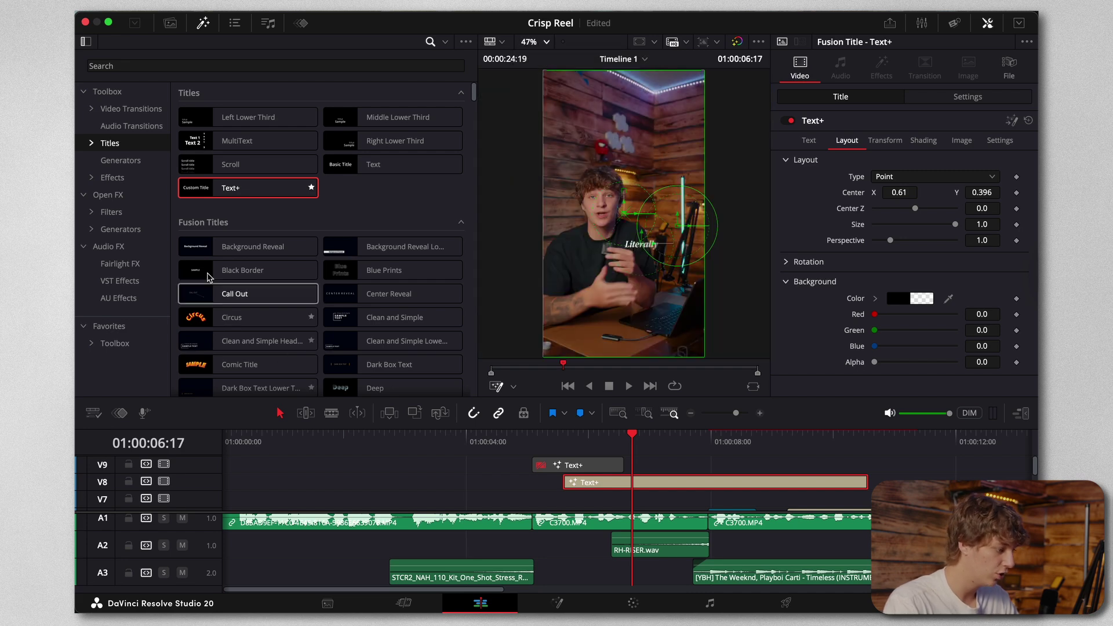
Drag Blur Down slide from MotionText Pro > Text Animation onto track V9 and play it back.
{"action": "left_click", "coordinate": [171, 22]}
{"action": "left_click_drag", "start_coordinate": [265, 93], "coordinate": [739, 464]}
{"action": "scroll", "coordinate": [812, 481], "scroll_direction": "down", "scroll_amount": 3}
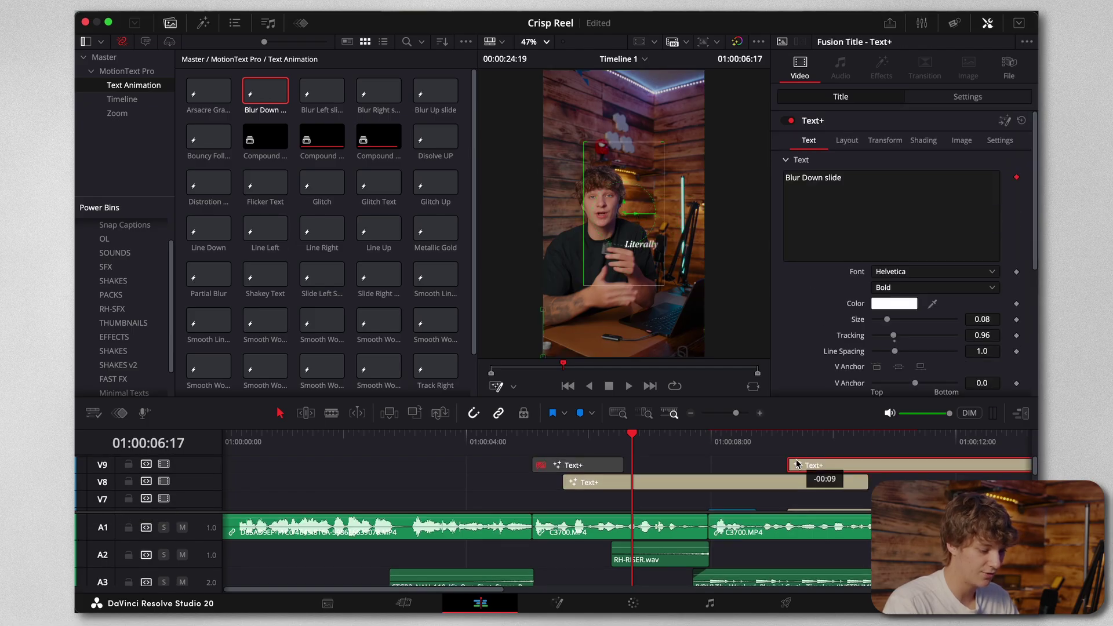
{"action": "scroll", "coordinate": [849, 470], "scroll_direction": "down", "scroll_amount": 3}
{"action": "left_click", "coordinate": [850, 486]}
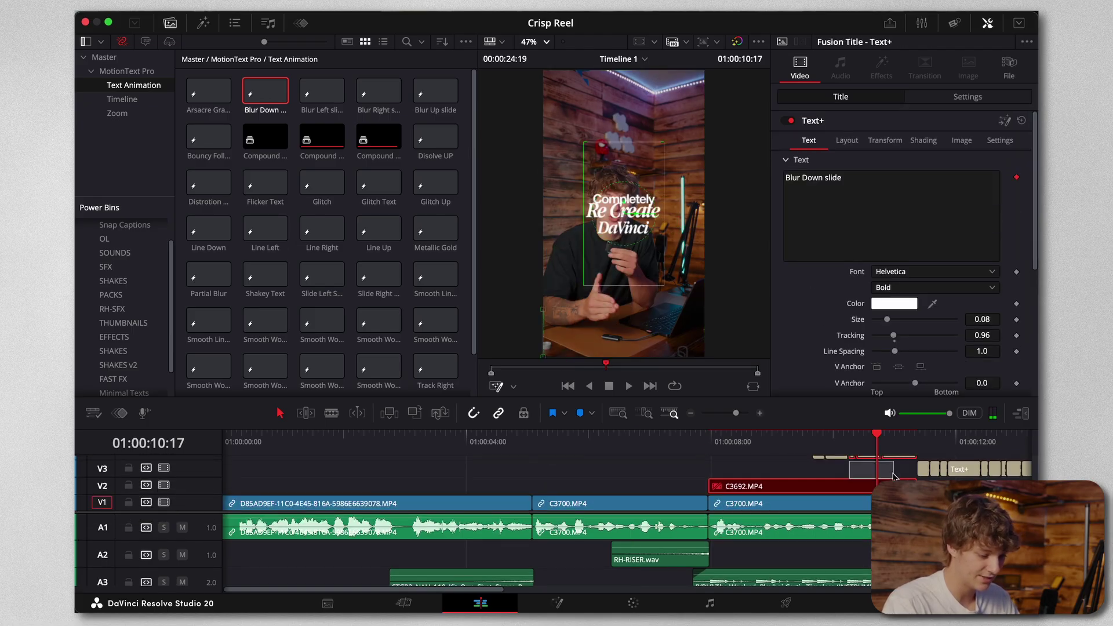
{"action": "scroll", "coordinate": [849, 486], "scroll_direction": "up", "scroll_amount": 3}
{"action": "left_click", "coordinate": [850, 482]}
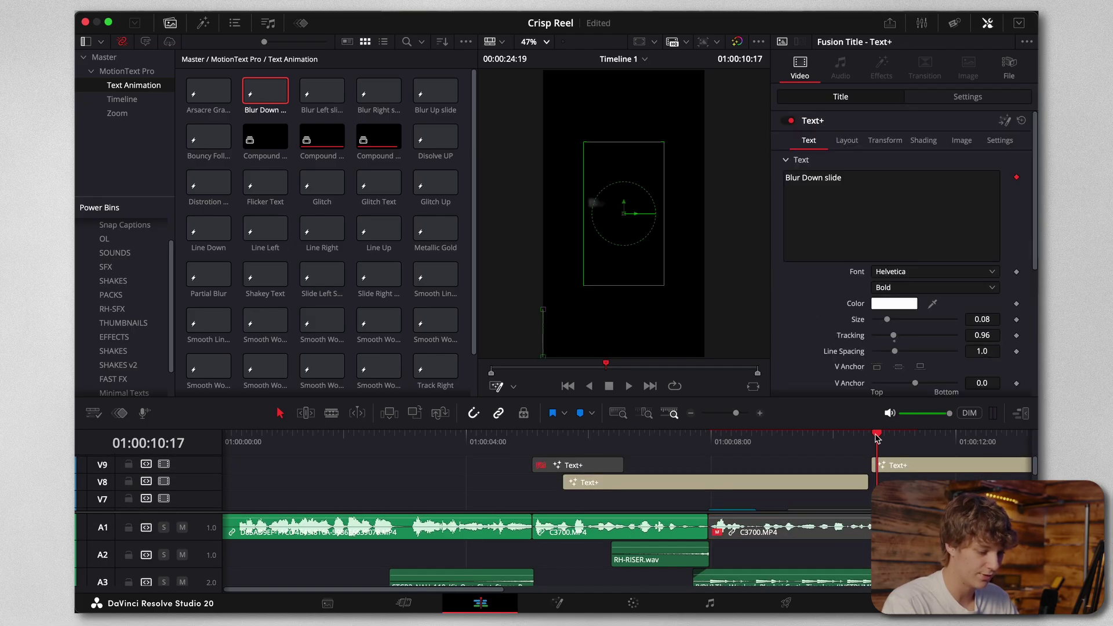
{"action": "key", "text": "space"}
{"action": "key", "text": "space"}
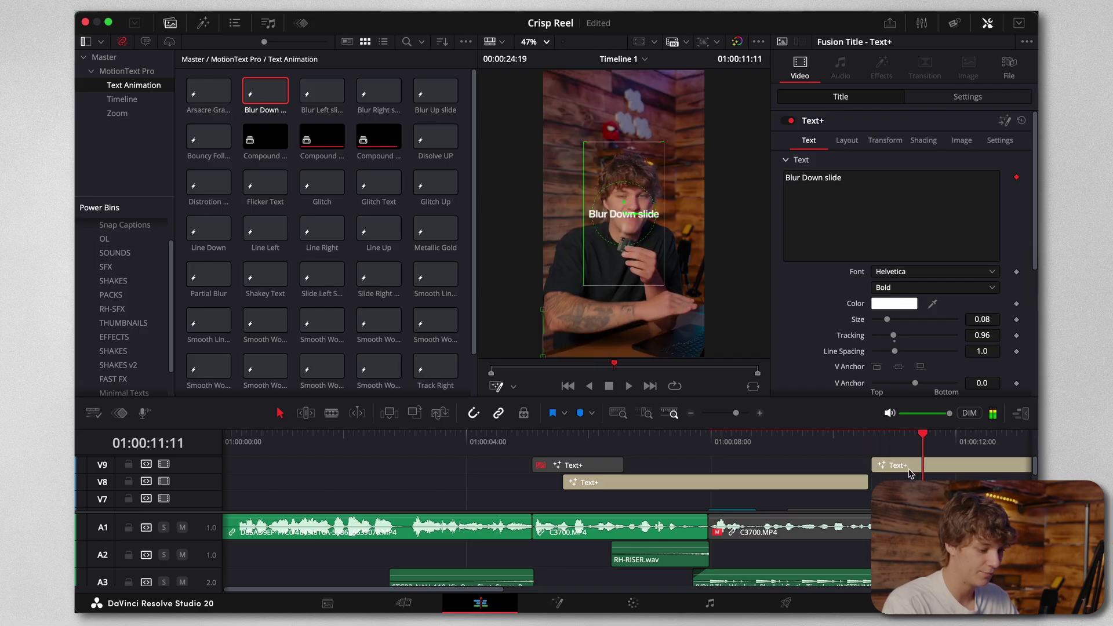
{"action": "left_click", "coordinate": [847, 481]}
{"action": "left_click", "coordinate": [563, 439]}
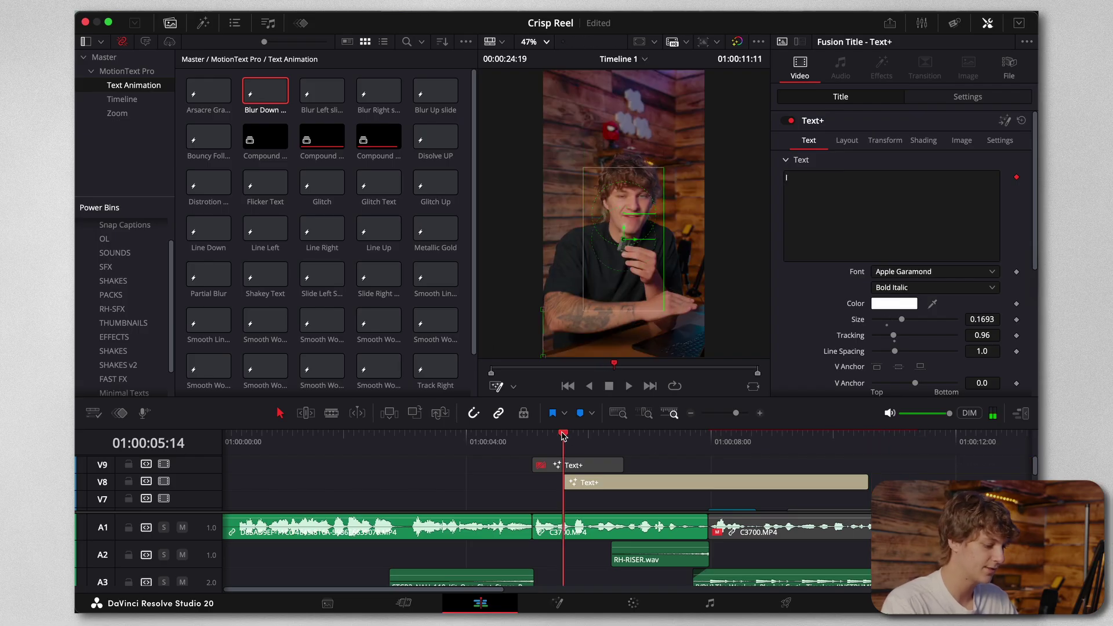
Trim the start of the Literally caption a few frames later.
{"action": "left_click", "coordinate": [589, 482]}
{"action": "key", "text": "Right"}
{"action": "key", "text": "Right"}
{"action": "key", "text": "Right"}
{"action": "key", "text": "Right"}
{"action": "key", "text": "Right"}
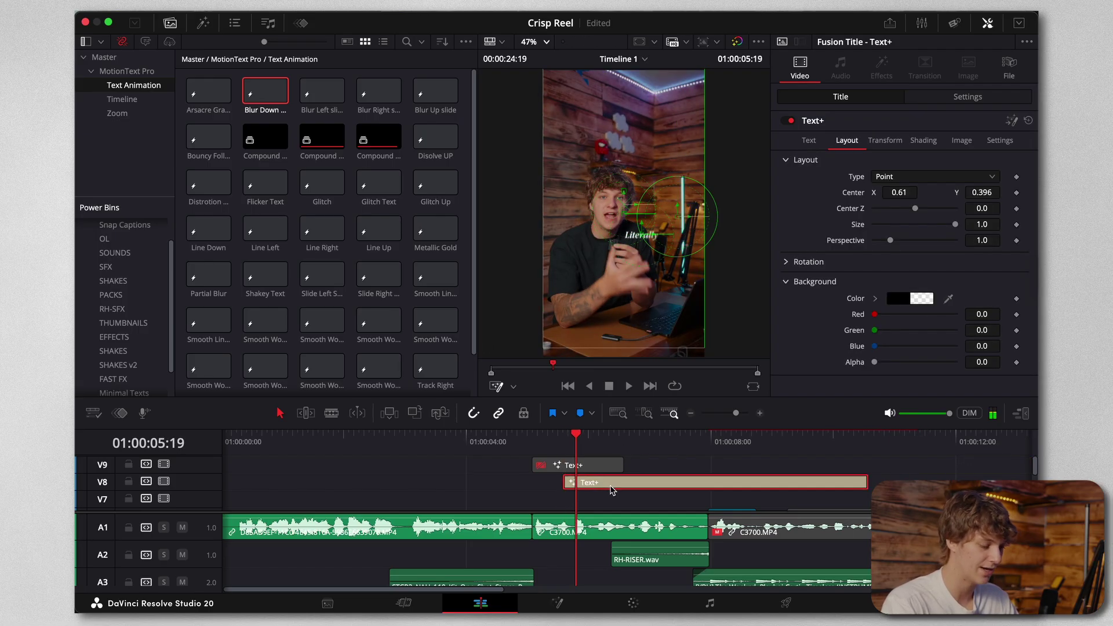
{"action": "scroll", "coordinate": [611, 490], "scroll_direction": "up", "scroll_amount": 2}
{"action": "scroll", "coordinate": [611, 490], "scroll_direction": "down", "scroll_amount": 2}
{"action": "left_click_drag", "start_coordinate": [566, 483], "coordinate": [567, 478]}
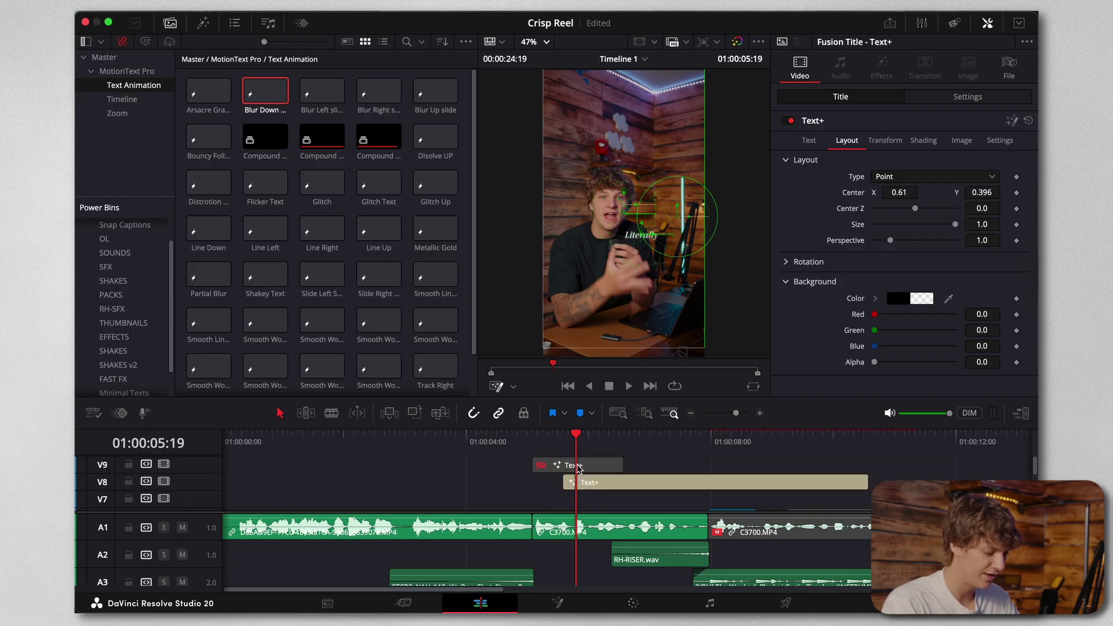
Preview the 'This Effect' caption and extend its end later on the timeline.
{"action": "left_click", "coordinate": [578, 467]}
{"action": "key", "text": "Up"}
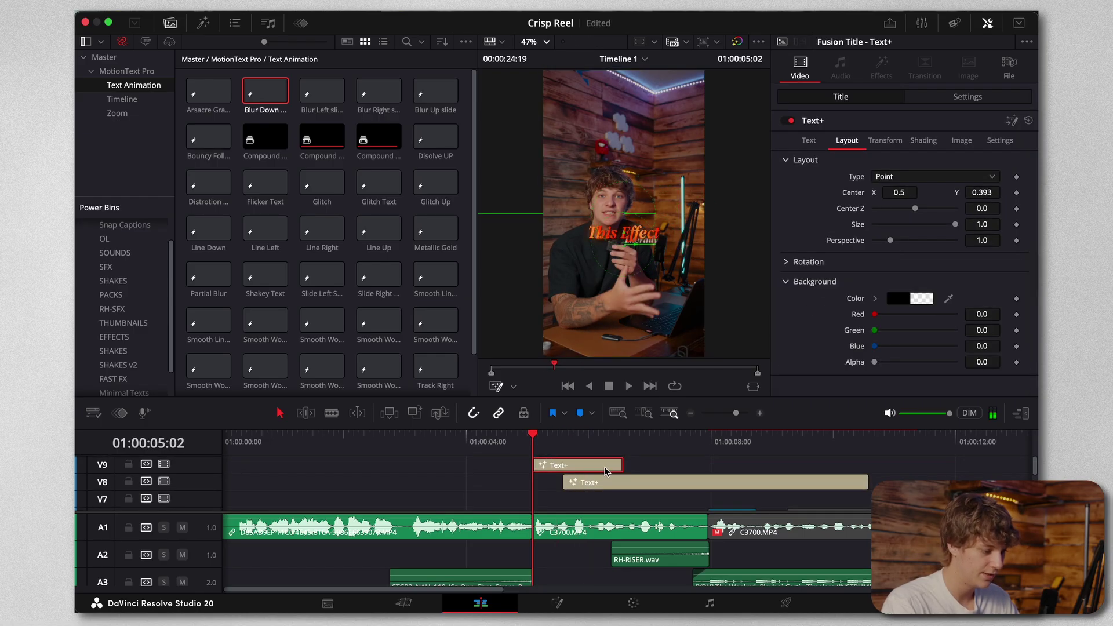
{"action": "key", "text": "space"}
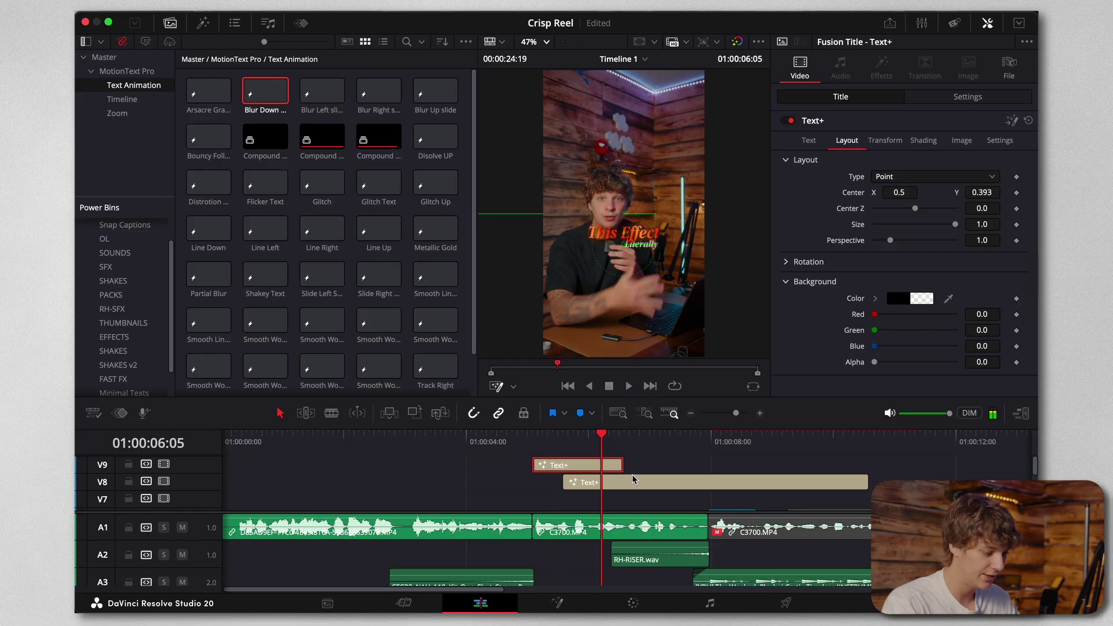
{"action": "key", "text": "space"}
{"action": "left_click_drag", "start_coordinate": [622, 465], "coordinate": [753, 463]}
{"action": "left_click", "coordinate": [696, 484]}
Split the Literally caption at the playhead and retype the second half as 'Wouldnt'.
{"action": "key", "text": "super+b"}
{"action": "left_click", "coordinate": [906, 180]}
{"action": "key", "text": "super+a"}
{"action": "type", "text": "W"}
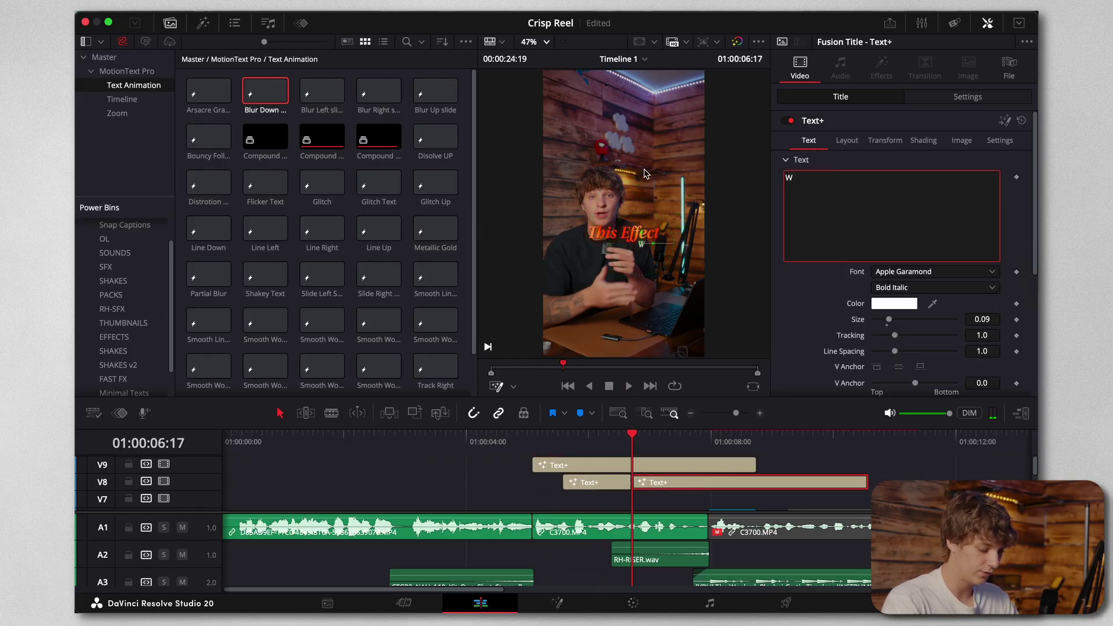
{"action": "key", "text": "super+a"}
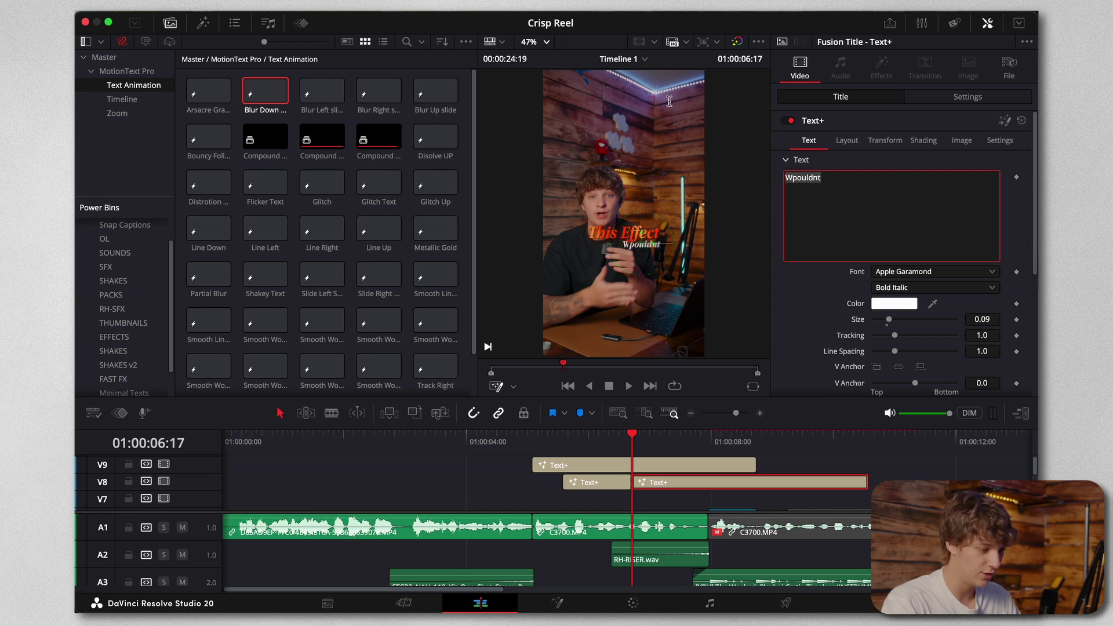
Replay from the 'This Effect' caption start, deselect it, and show the Effects Library titles.
{"action": "left_click", "coordinate": [661, 470]}
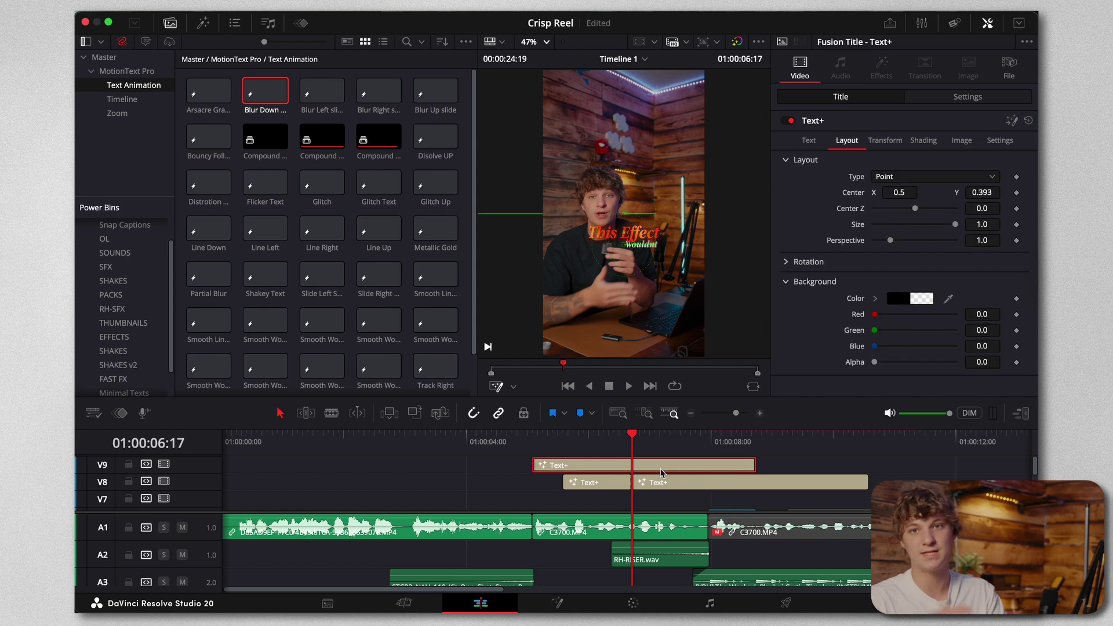
{"action": "key", "text": "Up"}
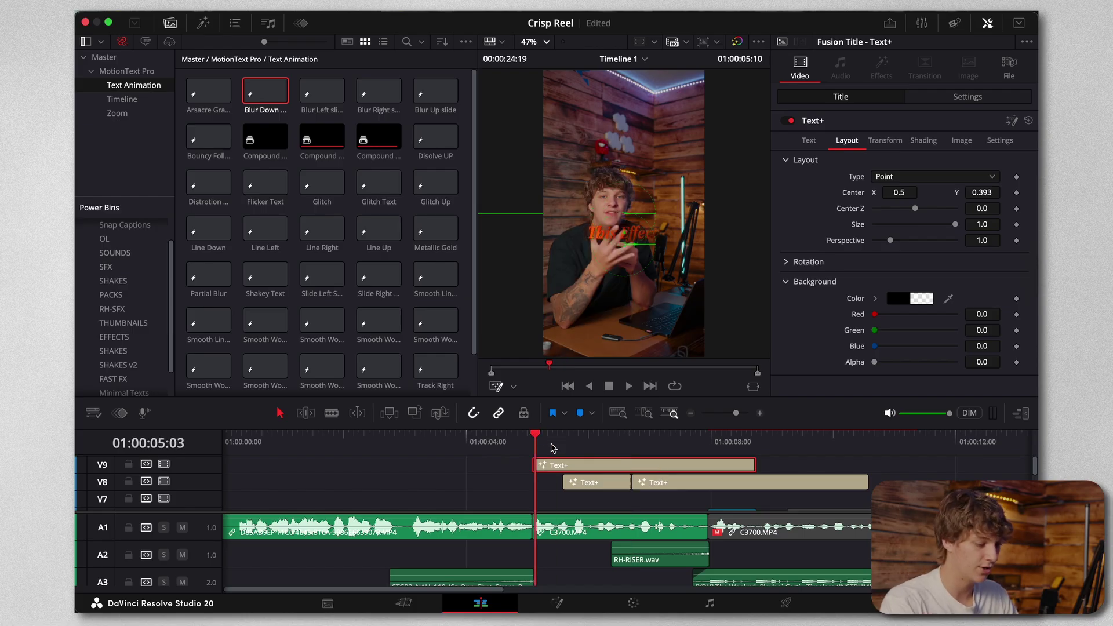
{"action": "key", "text": "space"}
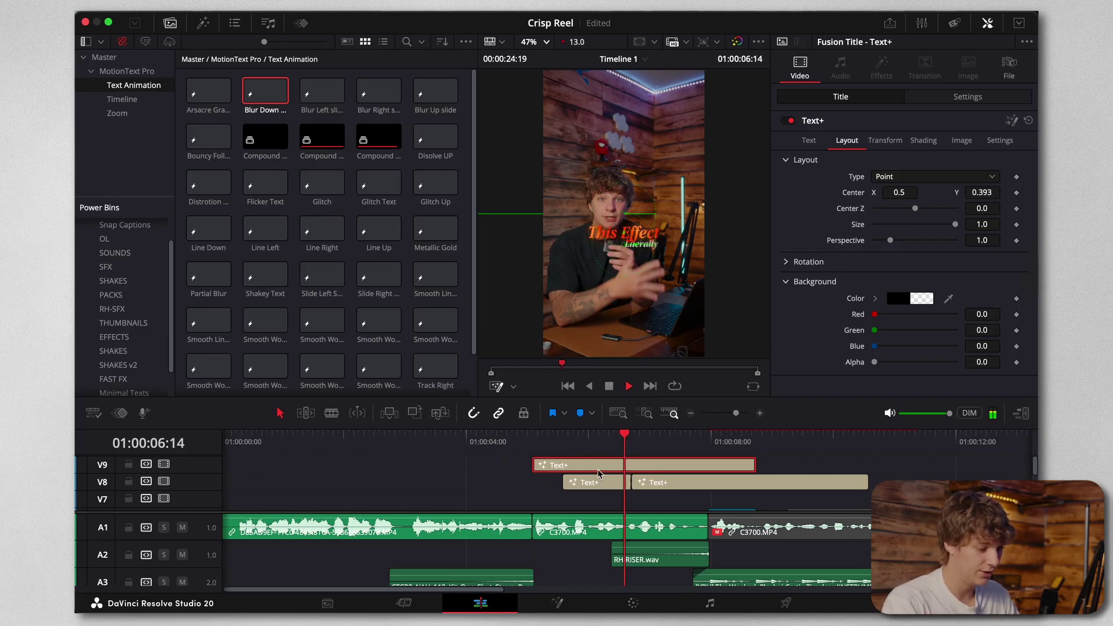
{"action": "key", "text": "space"}
{"action": "left_click", "coordinate": [532, 439]}
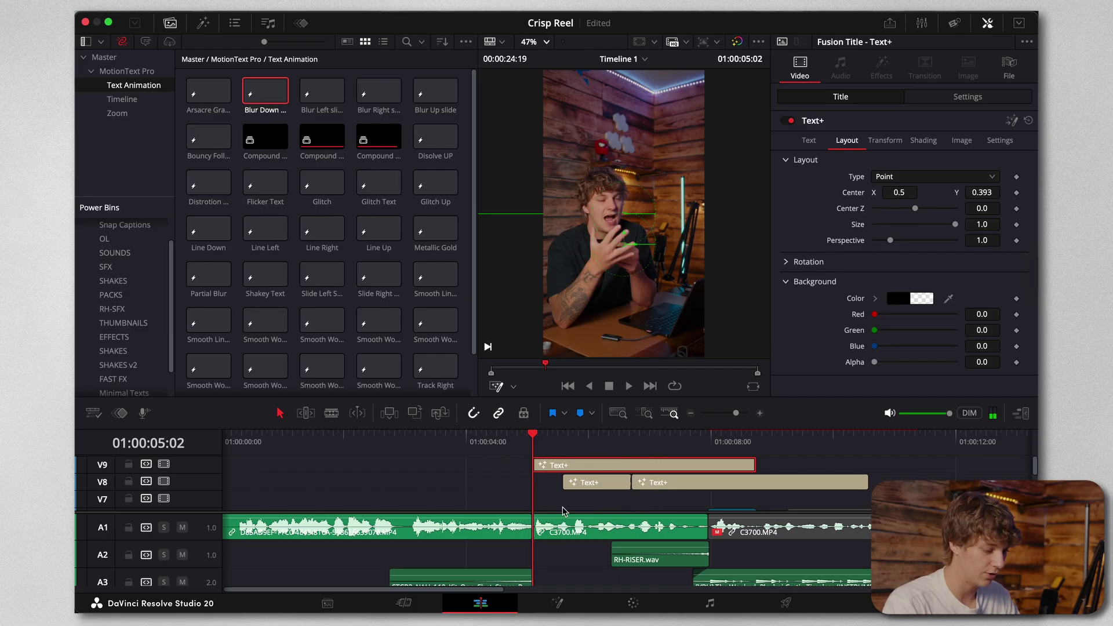
{"action": "left_click", "coordinate": [559, 511]}
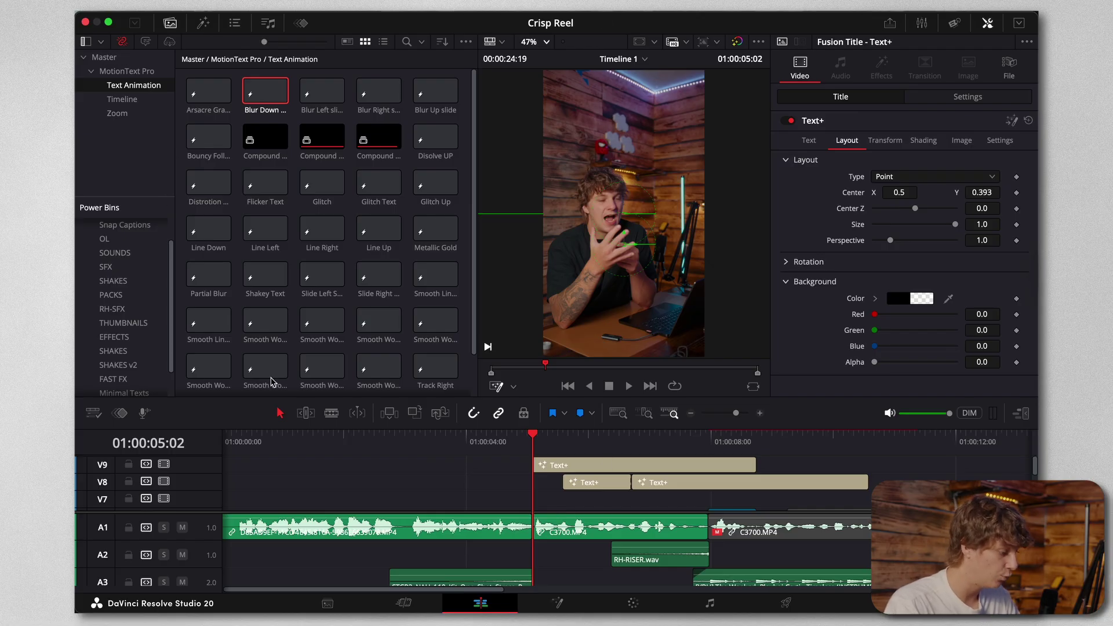
{"action": "left_click", "coordinate": [203, 25]}
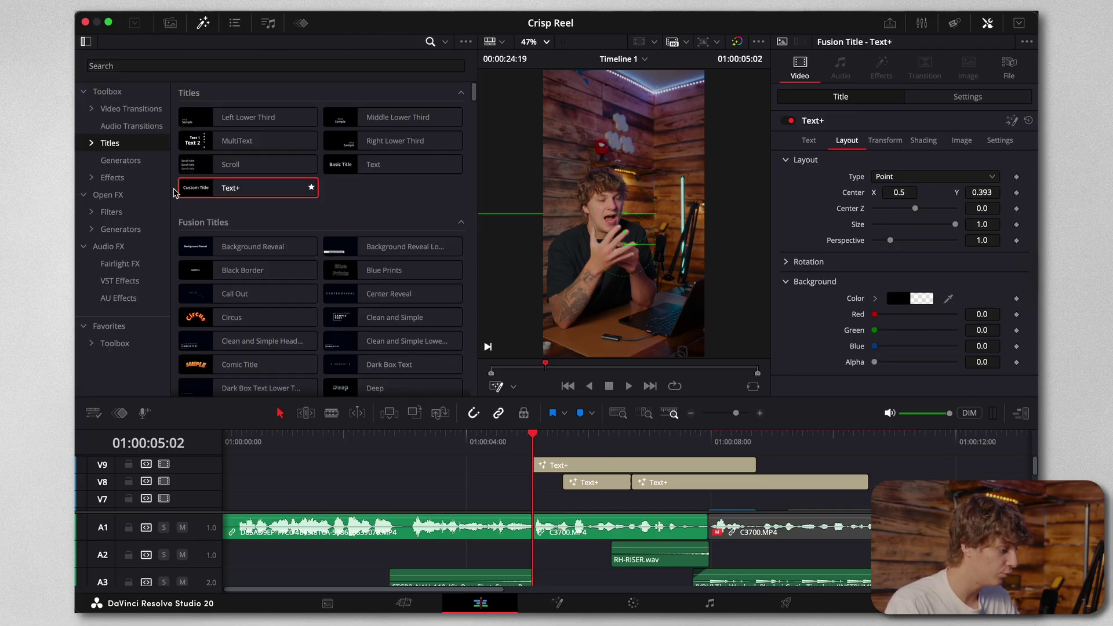
Place an Adjustment Clip from Toolbox > Effects on new track V10 at the playhead, trimmed to a few frames.
{"action": "left_click", "coordinate": [113, 177]}
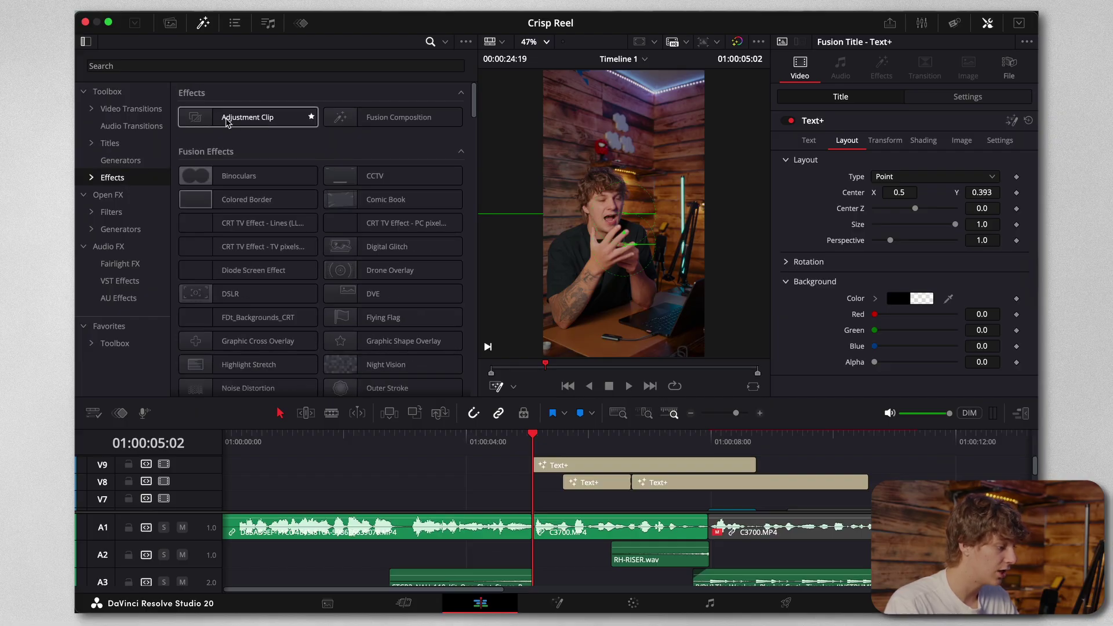
{"action": "left_click_drag", "start_coordinate": [249, 117], "coordinate": [850, 465]}
{"action": "left_click_drag", "start_coordinate": [849, 465], "coordinate": [556, 473]}
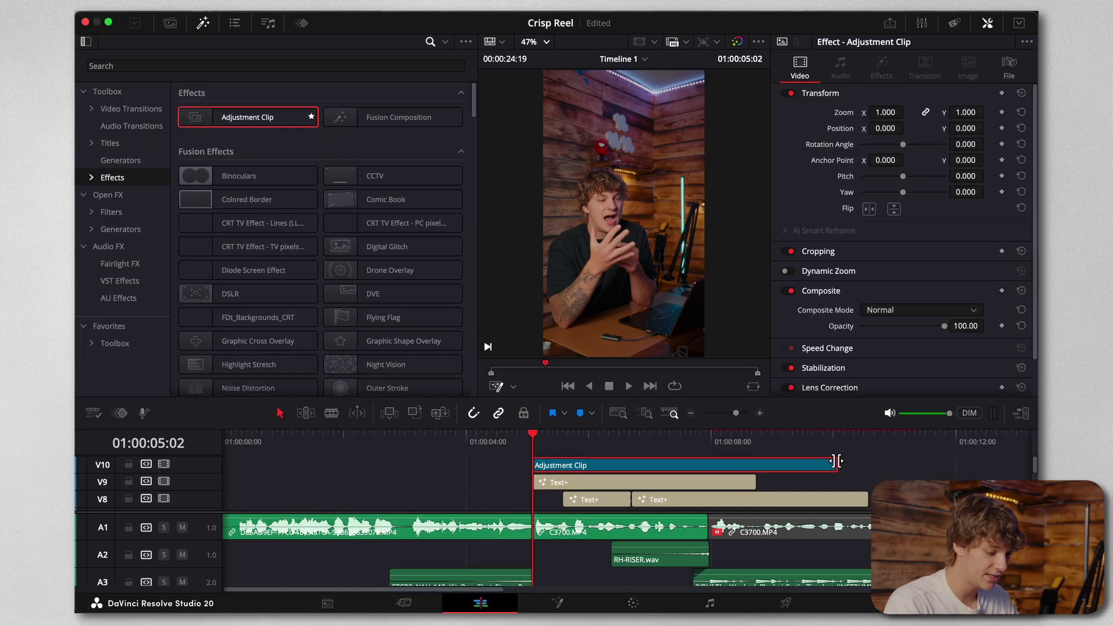
{"action": "left_click_drag", "start_coordinate": [838, 461], "coordinate": [536, 443]}
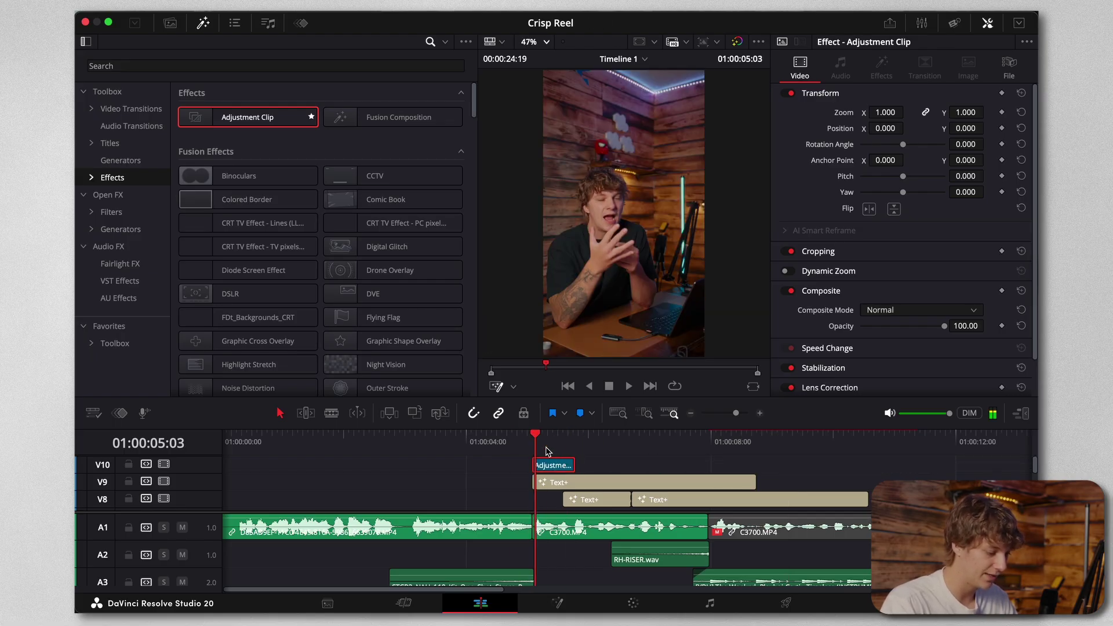
{"action": "left_click_drag", "start_coordinate": [573, 466], "coordinate": [569, 466]}
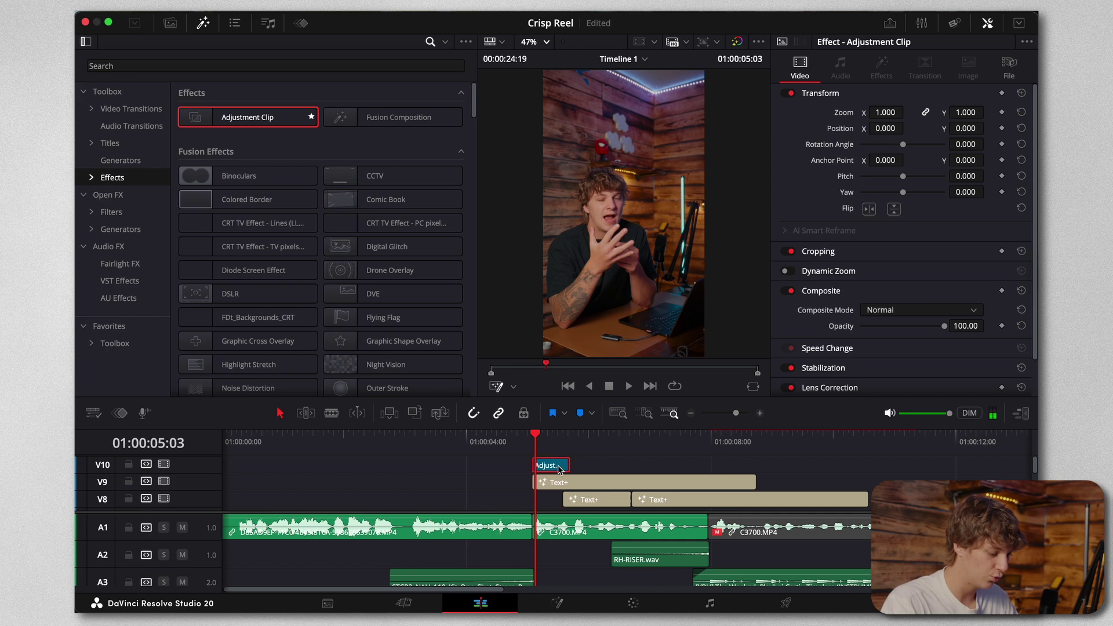
Add a Transform node to the adjustment clip and keyframe Size about 1.63 at frame 0.
{"action": "left_click", "coordinate": [558, 604]}
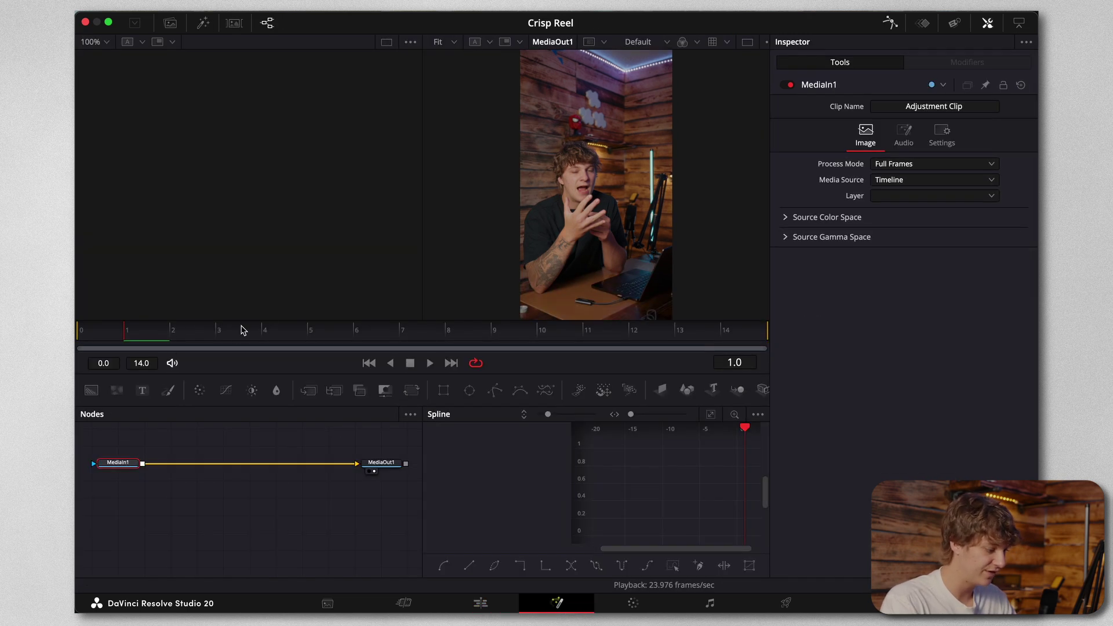
{"action": "left_click", "coordinate": [79, 330]}
{"action": "key", "text": "shift+space"}
{"action": "type", "text": "tran"}
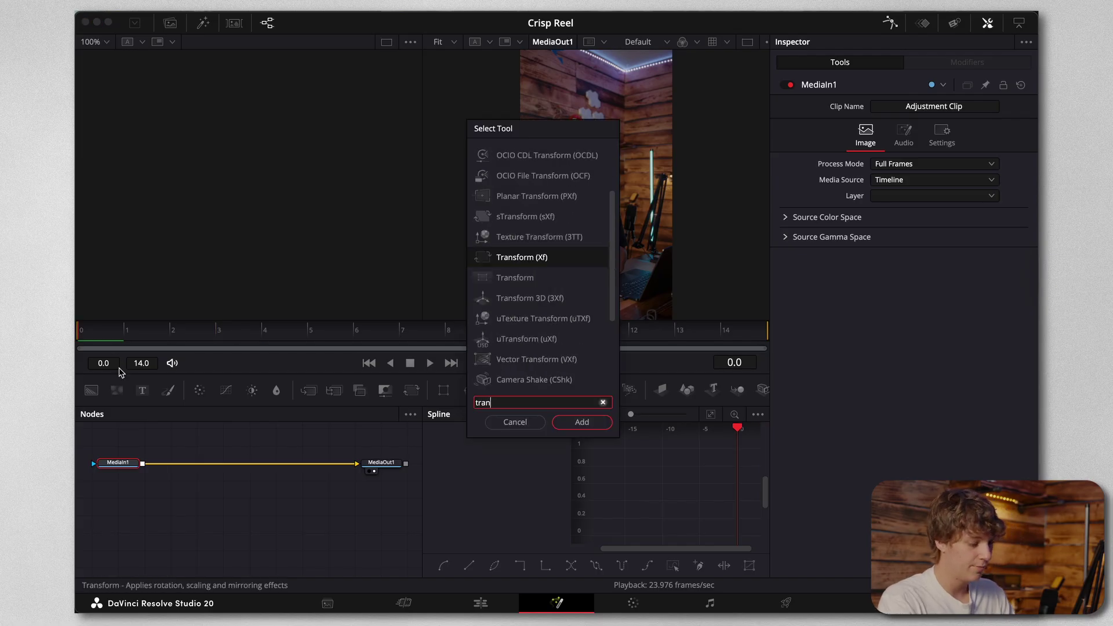
{"action": "key", "text": "Return"}
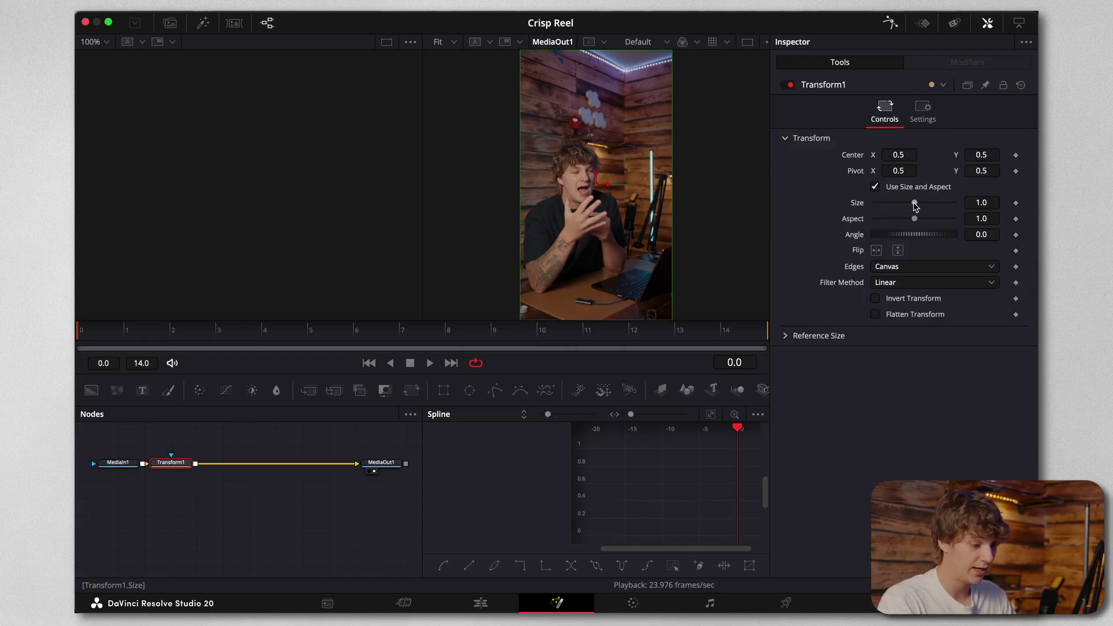
{"action": "left_click_drag", "start_coordinate": [914, 203], "coordinate": [925, 209]}
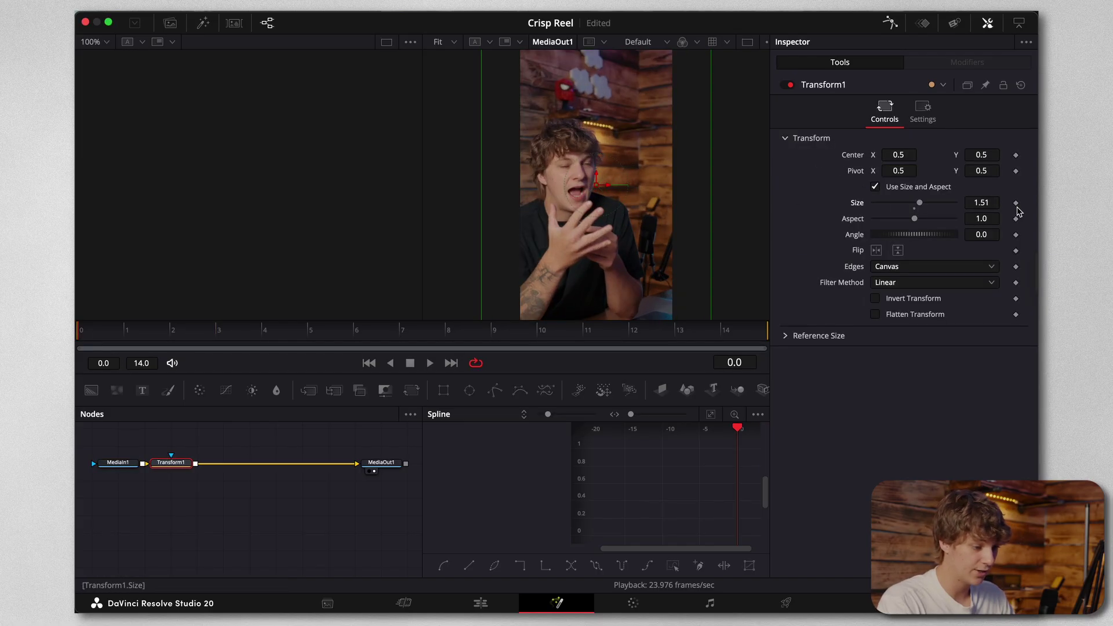
{"action": "left_click_drag", "start_coordinate": [923, 209], "coordinate": [922, 208]}
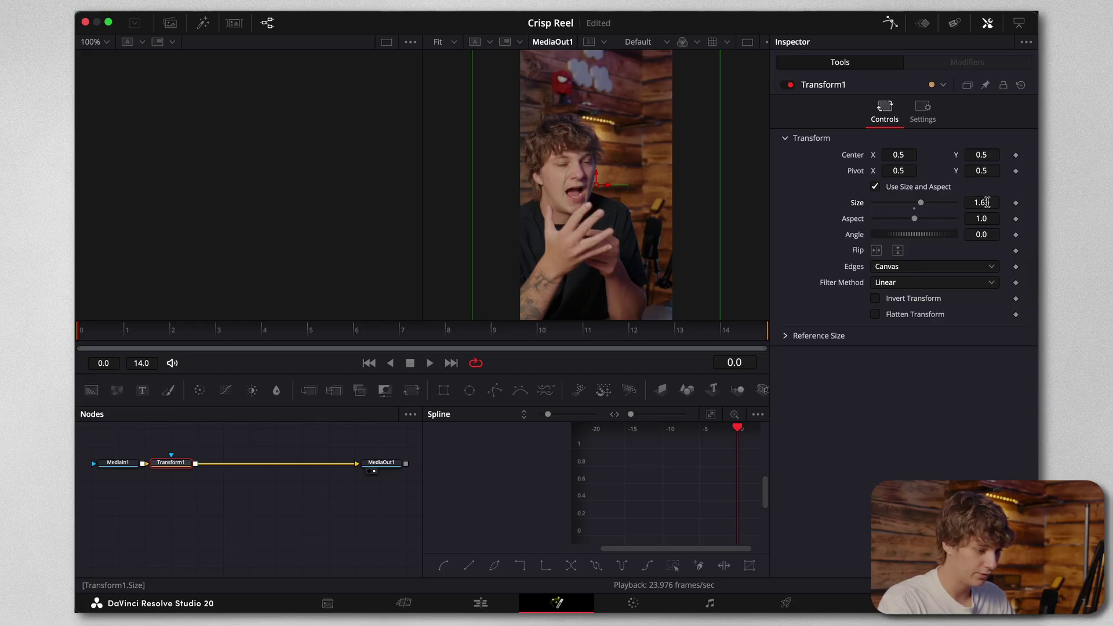
{"action": "left_click", "coordinate": [1015, 202]}
Keyframe Size 1.0 at frame 14 and compare the zoom at both frames.
{"action": "left_click", "coordinate": [732, 332]}
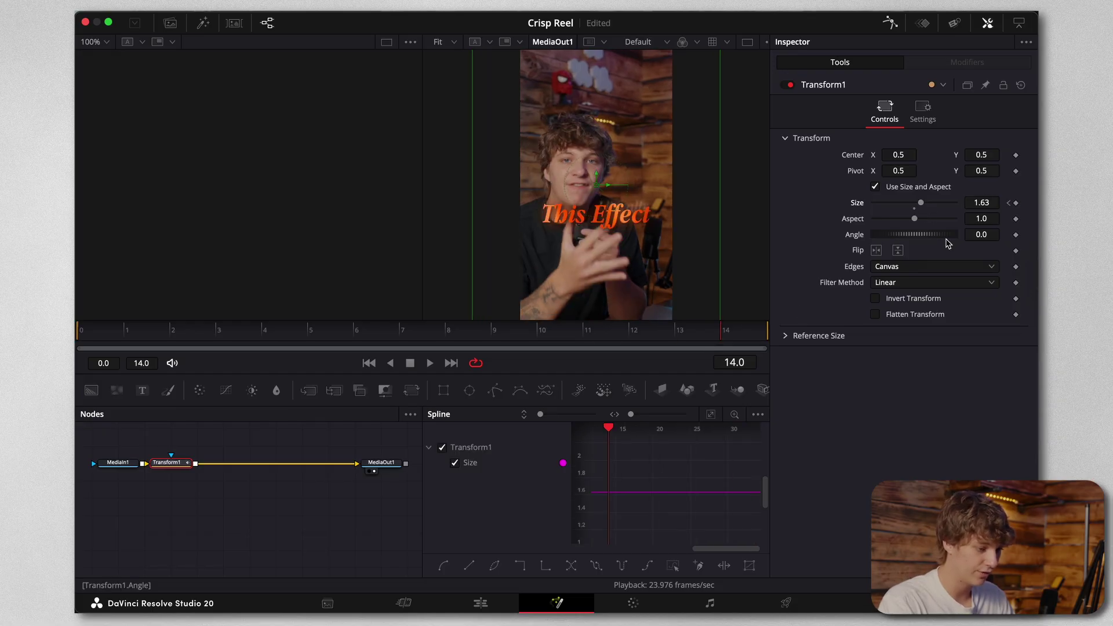
{"action": "left_click", "coordinate": [986, 203]}
{"action": "type", "text": "1"}
{"action": "key", "text": "Tab"}
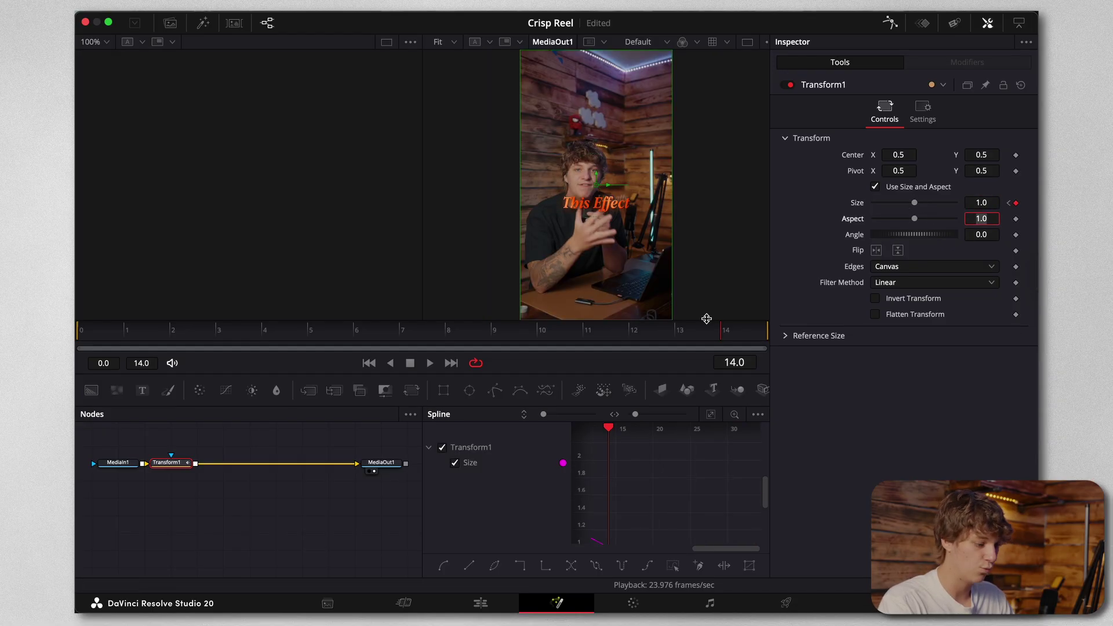
{"action": "left_click", "coordinate": [78, 330]}
{"action": "left_click", "coordinate": [745, 331]}
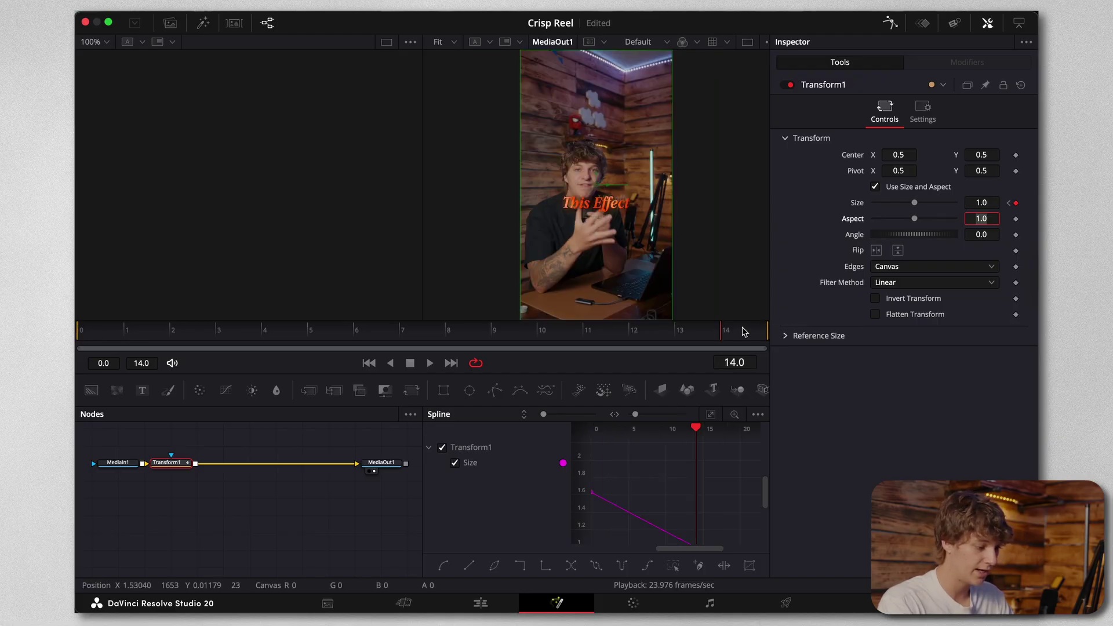
Apply an Out Cubic ease to both Size keyframes, preview the zoom, and return to Edit.
{"action": "left_click", "coordinate": [711, 413]}
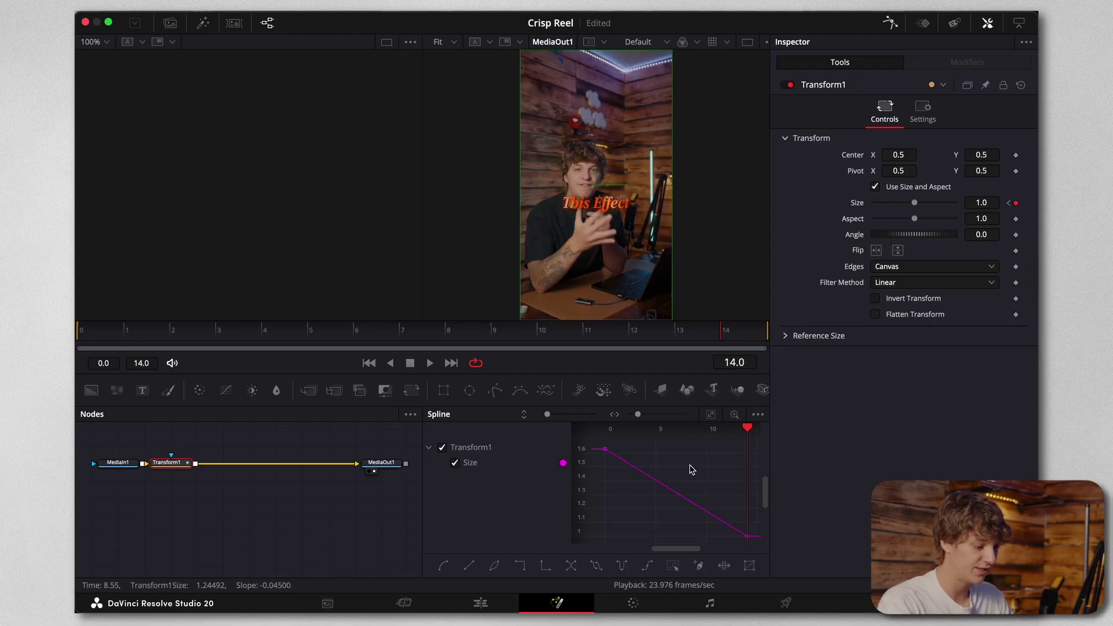
{"action": "left_click_drag", "start_coordinate": [594, 458], "coordinate": [747, 568]}
{"action": "right_click", "coordinate": [624, 502]}
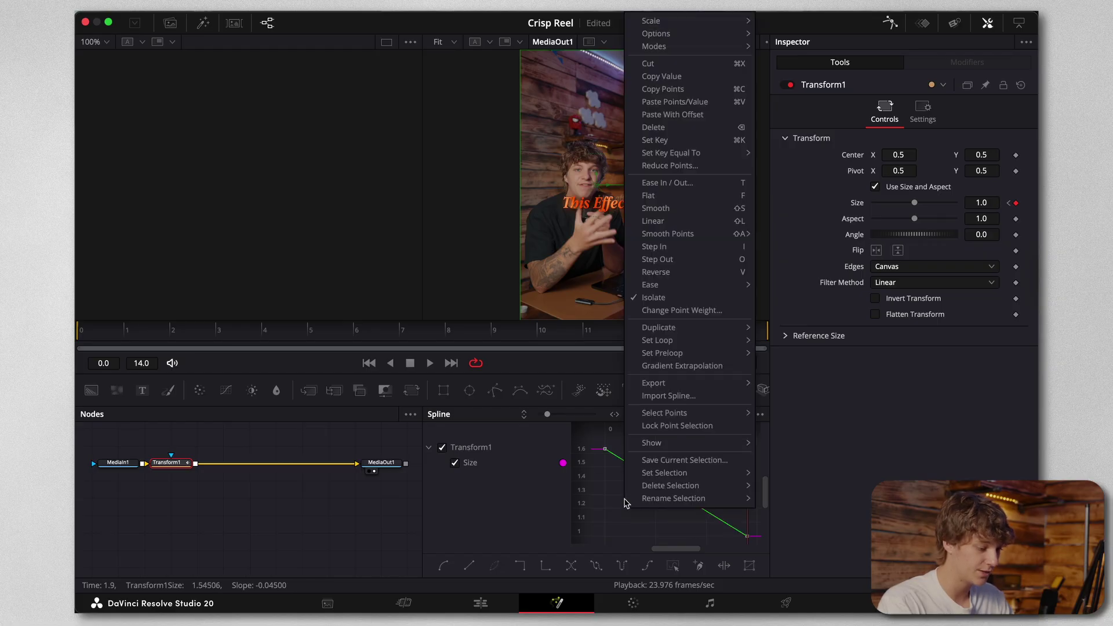
{"action": "mouse_move", "coordinate": [652, 285]}
{"action": "left_click", "coordinate": [795, 322]}
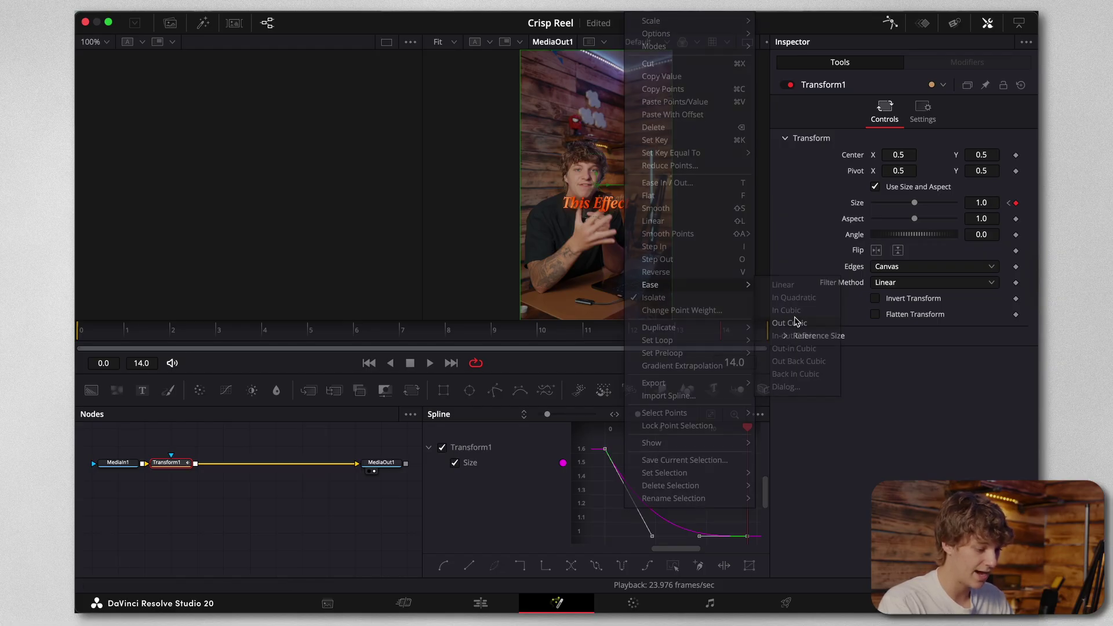
{"action": "key", "text": "space"}
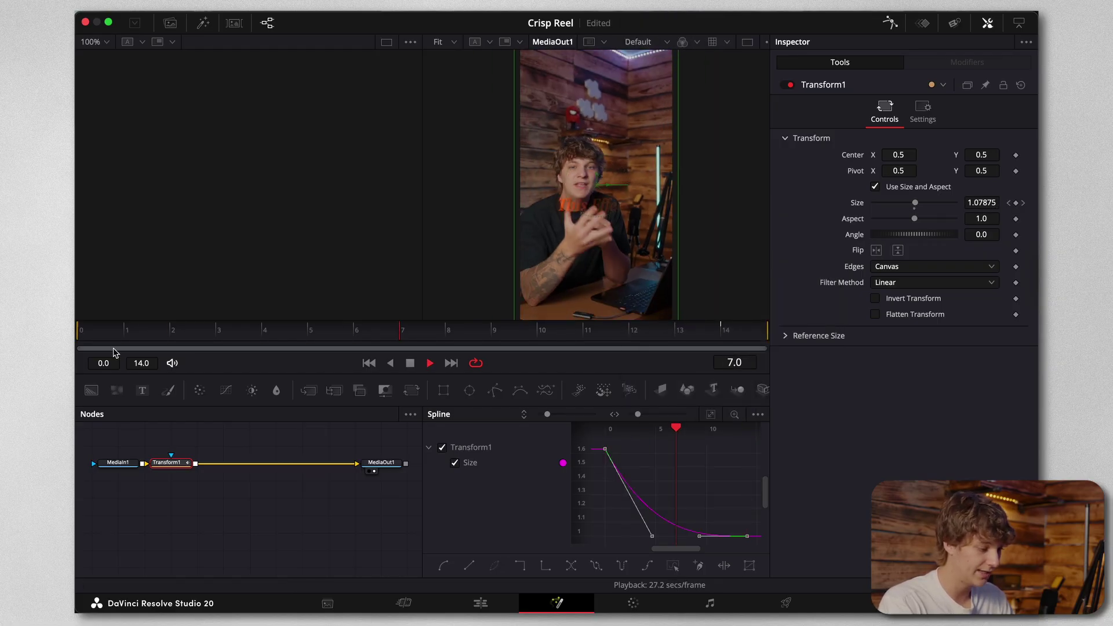
{"action": "left_click", "coordinate": [481, 602]}
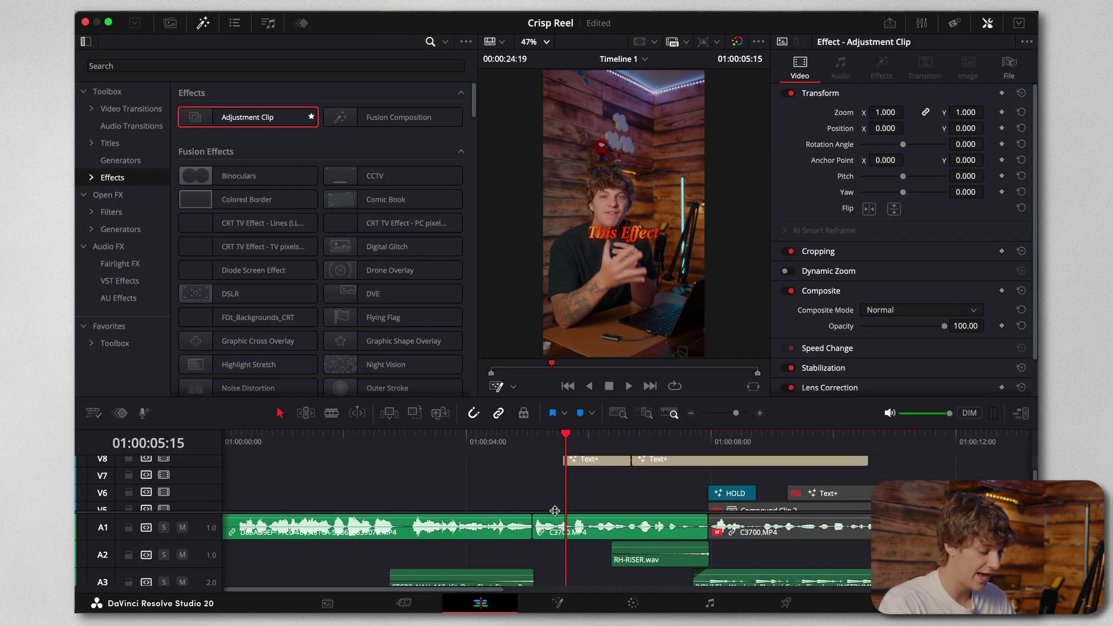
{"action": "scroll", "coordinate": [555, 504], "scroll_direction": "down", "scroll_amount": 3}
{"action": "left_click", "coordinate": [565, 504]}
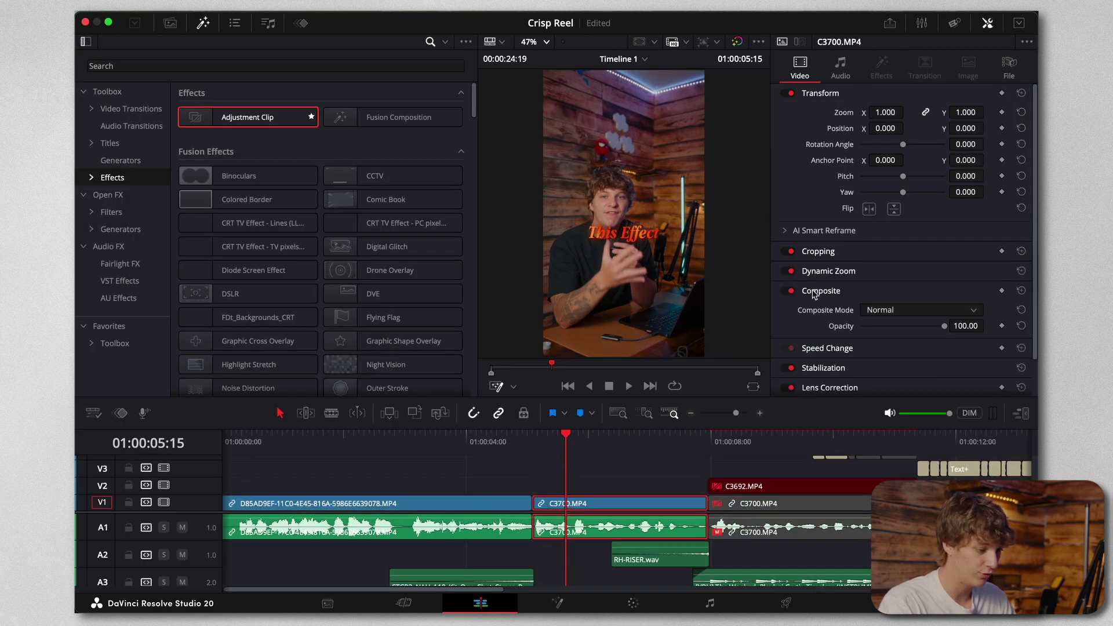
{"action": "left_click", "coordinate": [532, 435]}
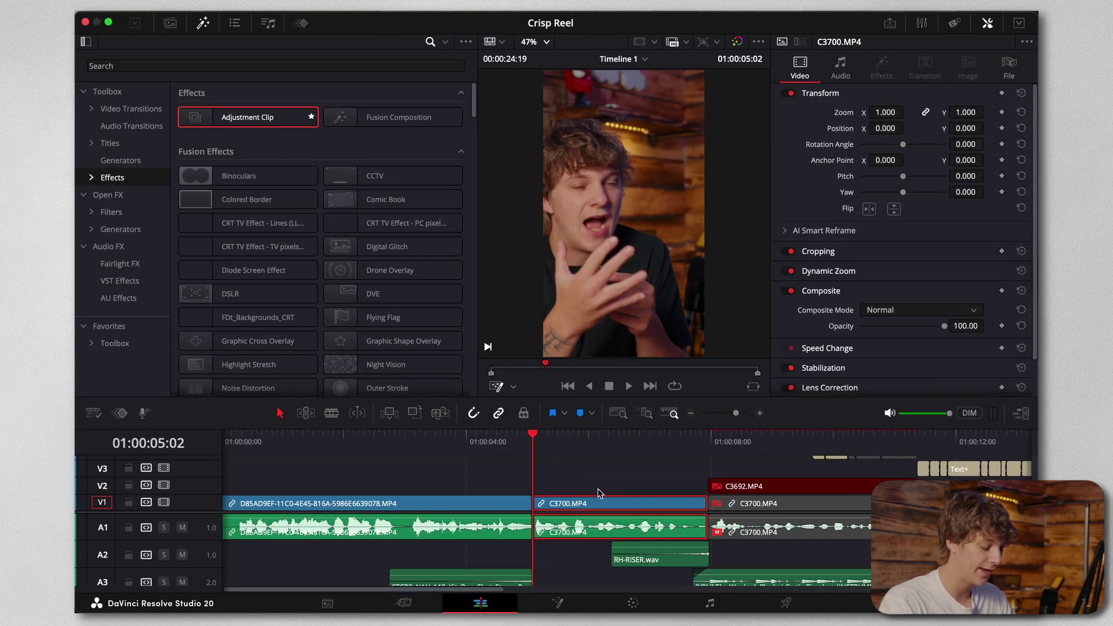
{"action": "scroll", "coordinate": [591, 492], "scroll_direction": "up", "scroll_amount": 3}
{"action": "scroll", "coordinate": [511, 465], "scroll_direction": "up", "scroll_amount": 3}
{"action": "left_click_drag", "start_coordinate": [493, 485], "coordinate": [703, 498]}
{"action": "key", "text": "space"}
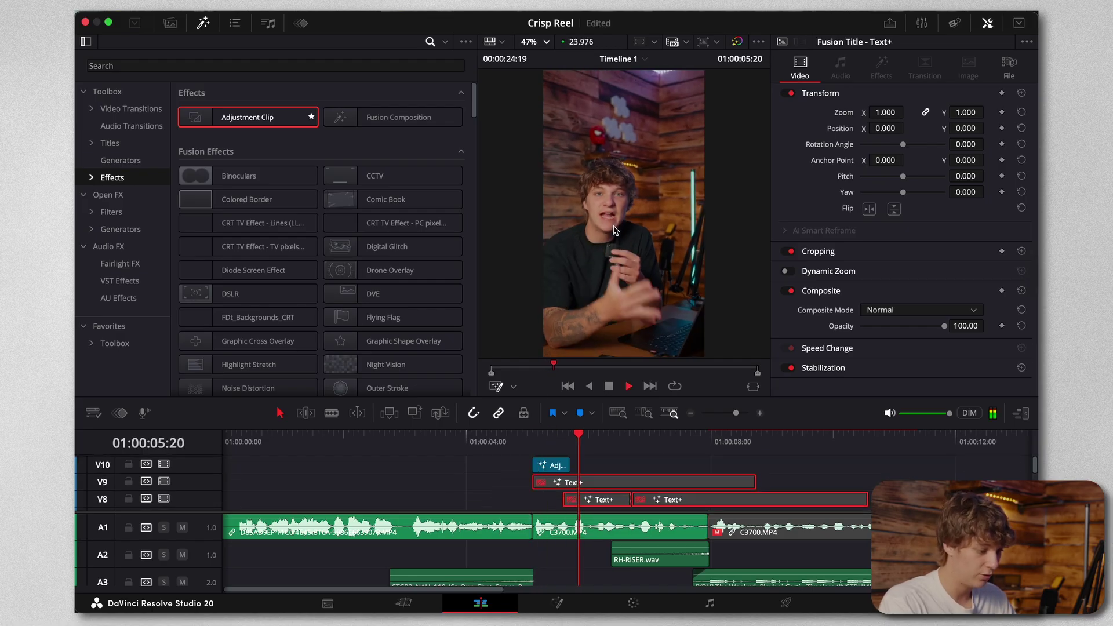
{"action": "left_click", "coordinate": [555, 465]}
{"action": "key", "text": "space"}
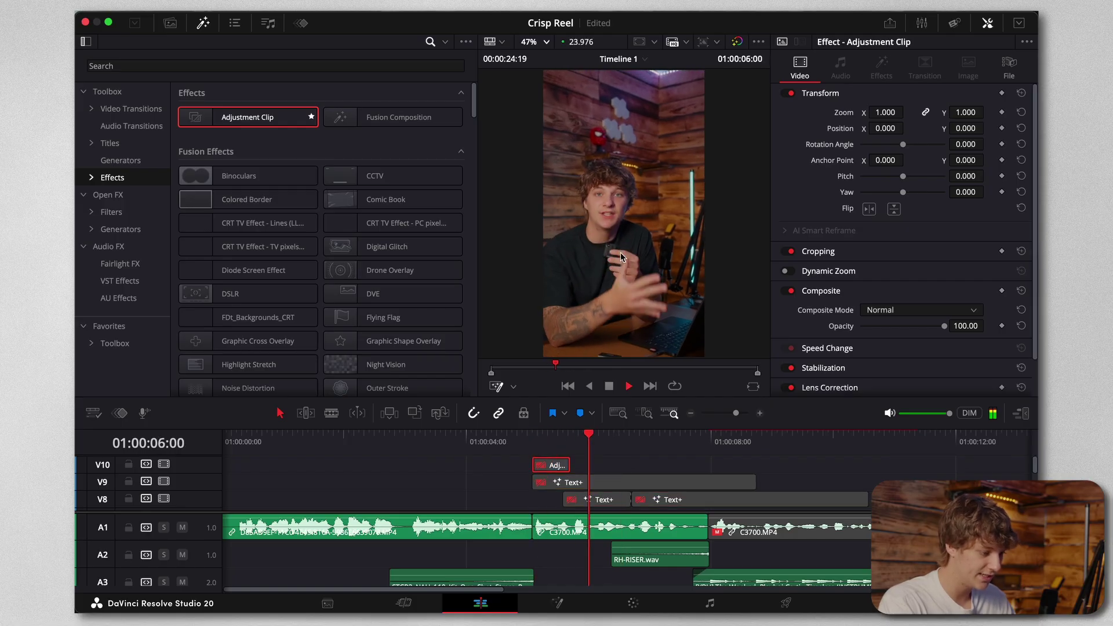
{"action": "key", "text": "space"}
{"action": "scroll", "coordinate": [629, 467], "scroll_direction": "down", "scroll_amount": 5}
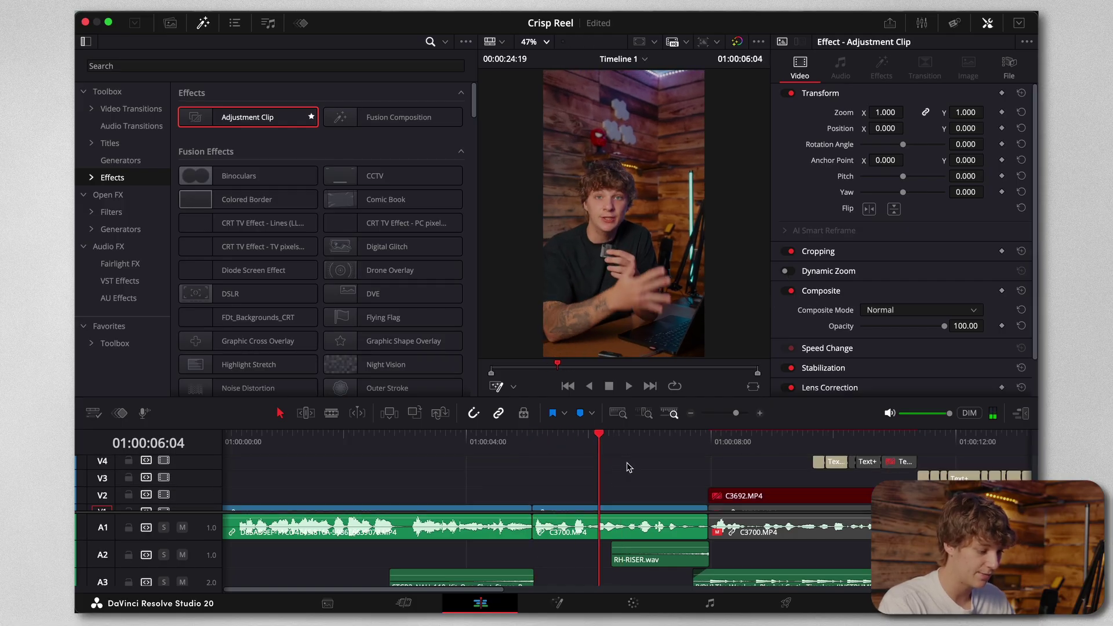
{"action": "left_click", "coordinate": [614, 503]}
{"action": "scroll", "coordinate": [645, 510], "scroll_direction": "up", "scroll_amount": 5}
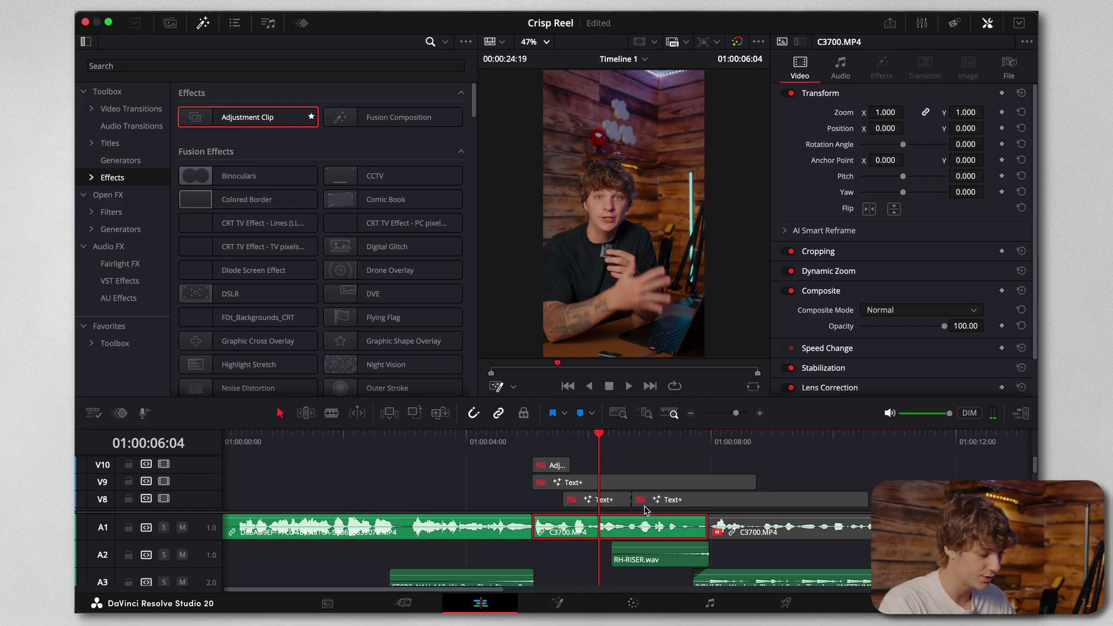
{"action": "left_click", "coordinate": [542, 464]}
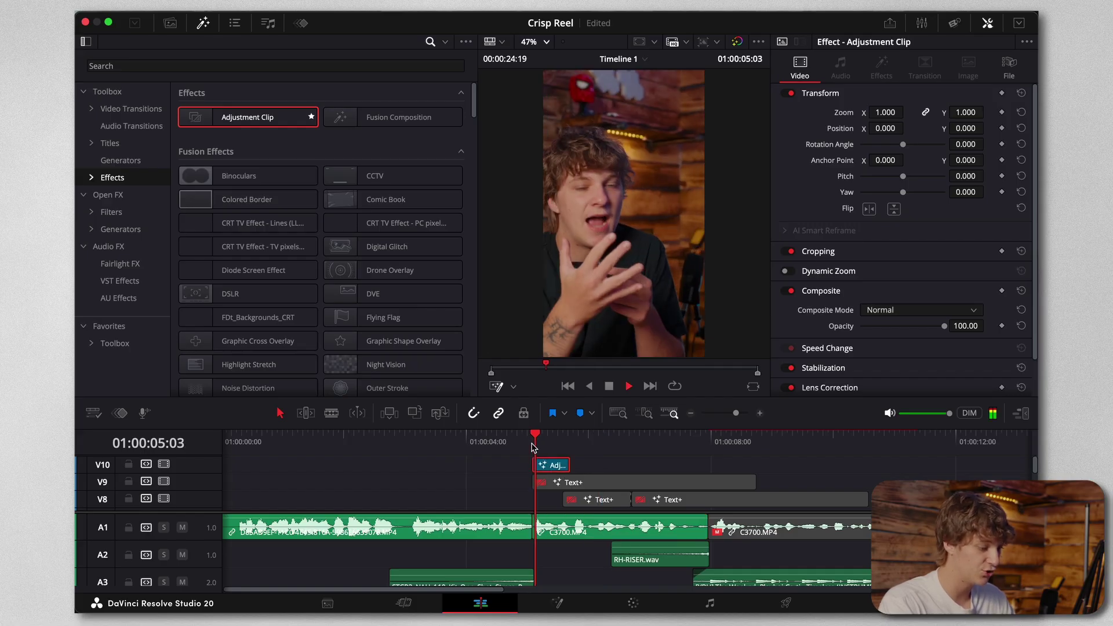
{"action": "key", "text": "space"}
{"action": "key", "text": "space"}
{"action": "left_click", "coordinate": [591, 499]}
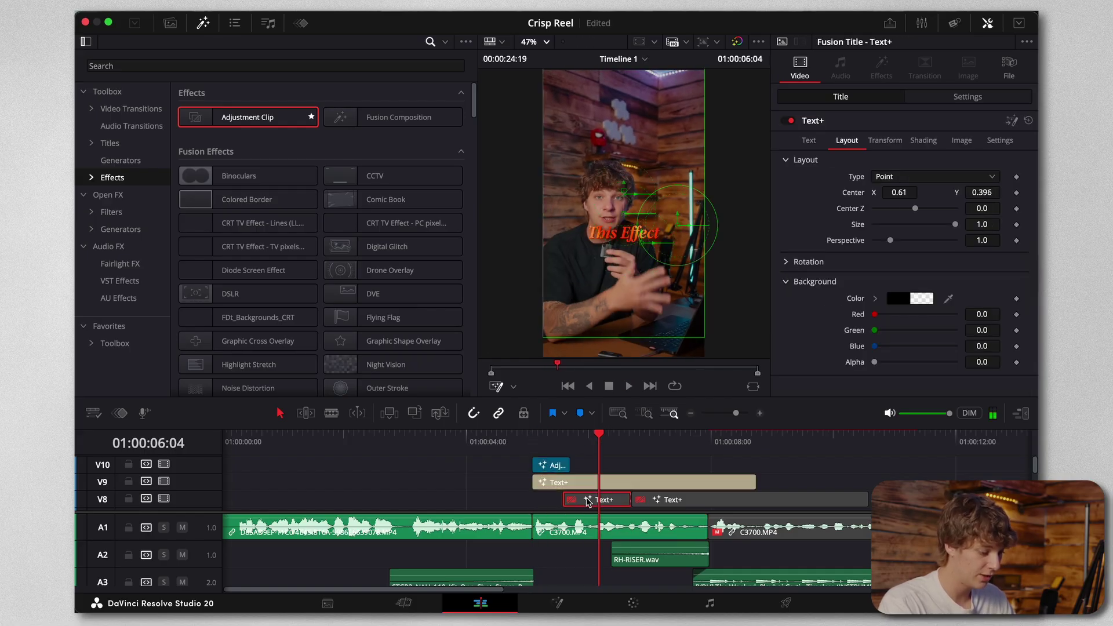
{"action": "left_click", "coordinate": [539, 443]}
{"action": "left_click", "coordinate": [551, 465]}
{"action": "key", "text": "space"}
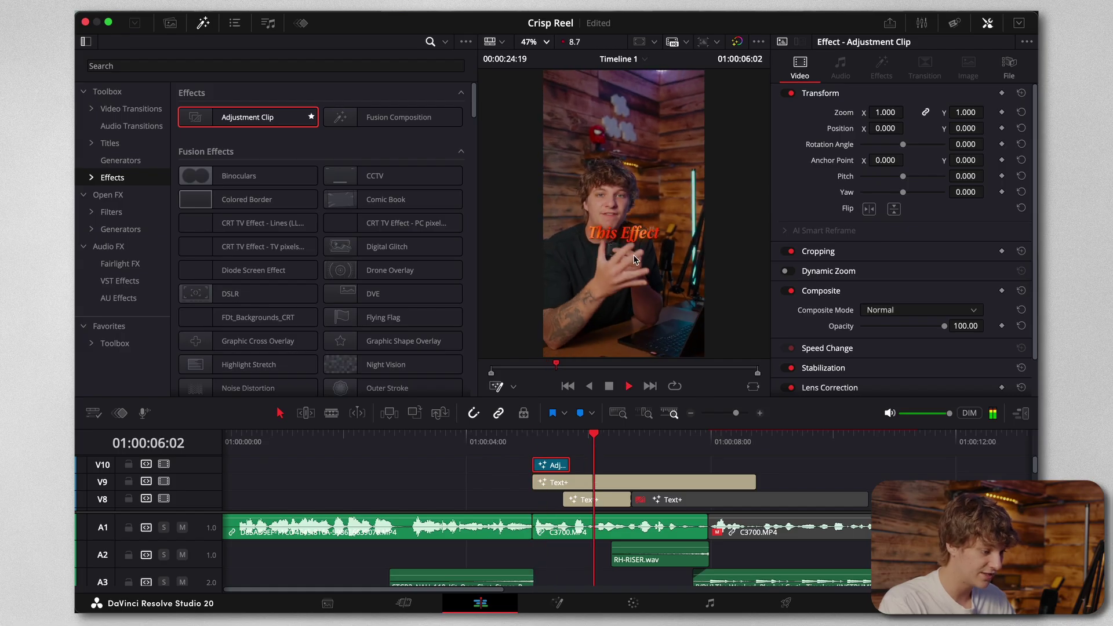
{"action": "key", "text": "space"}
{"action": "left_click_drag", "start_coordinate": [661, 441], "coordinate": [590, 449]}
{"action": "left_click", "coordinate": [535, 442]}
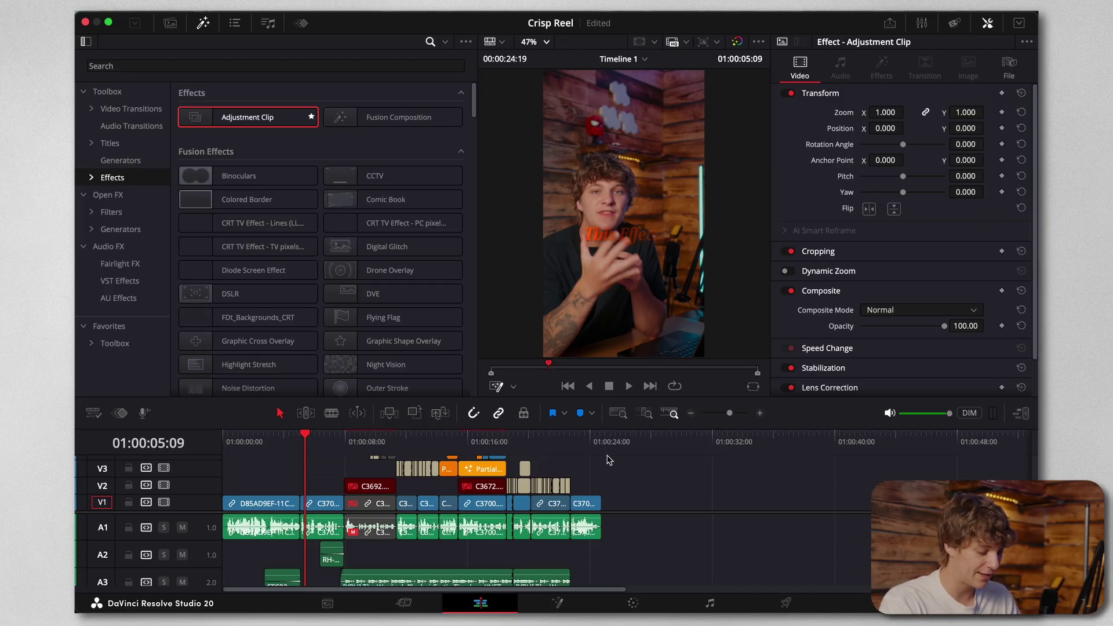
Switch to the Deliver page to begin setting up the reel's export.
{"action": "scroll", "coordinate": [634, 561], "scroll_direction": "down", "scroll_amount": 1}
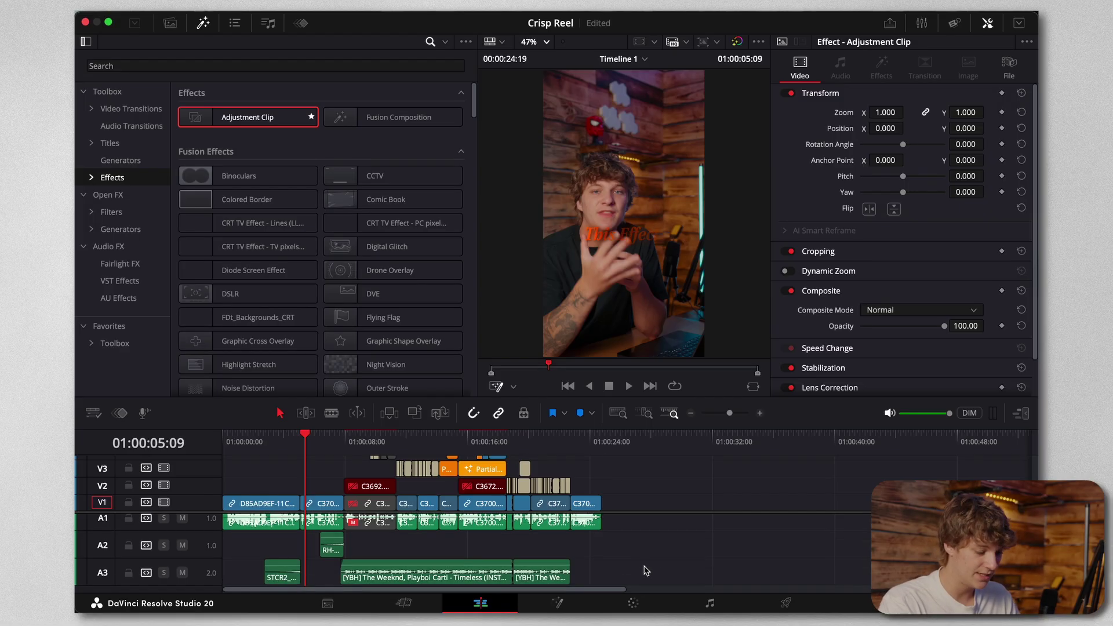
{"action": "left_click", "coordinate": [786, 601]}
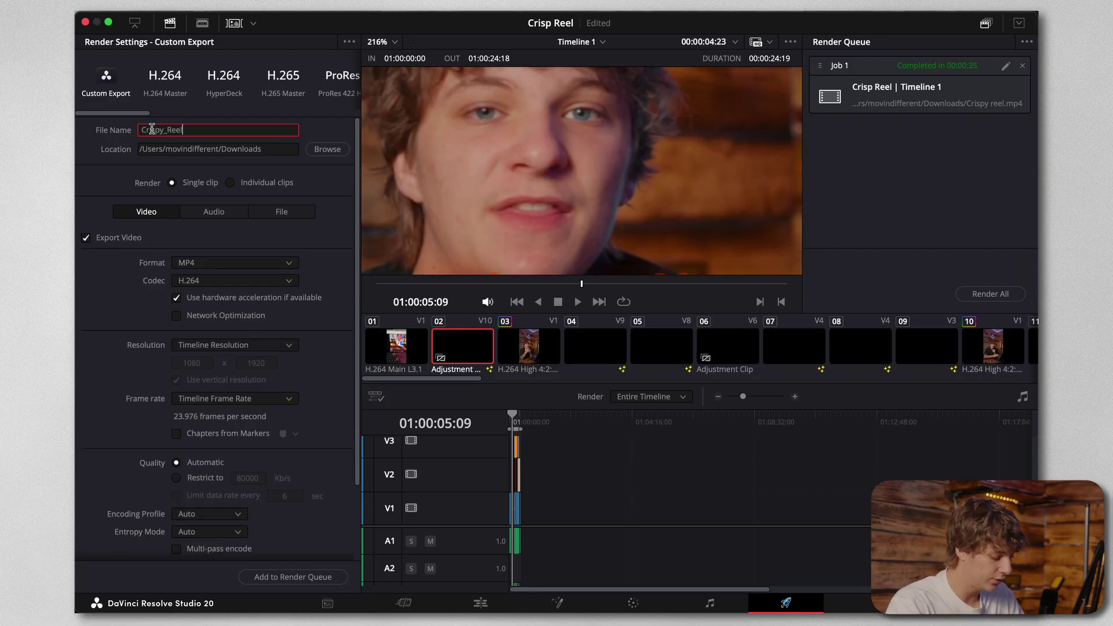
Confirm the Crispy_Reel_v1 file name, cycle Format through QuickTime back to MP4, then open Project Settings from Edit.
{"action": "key", "text": "Return"}
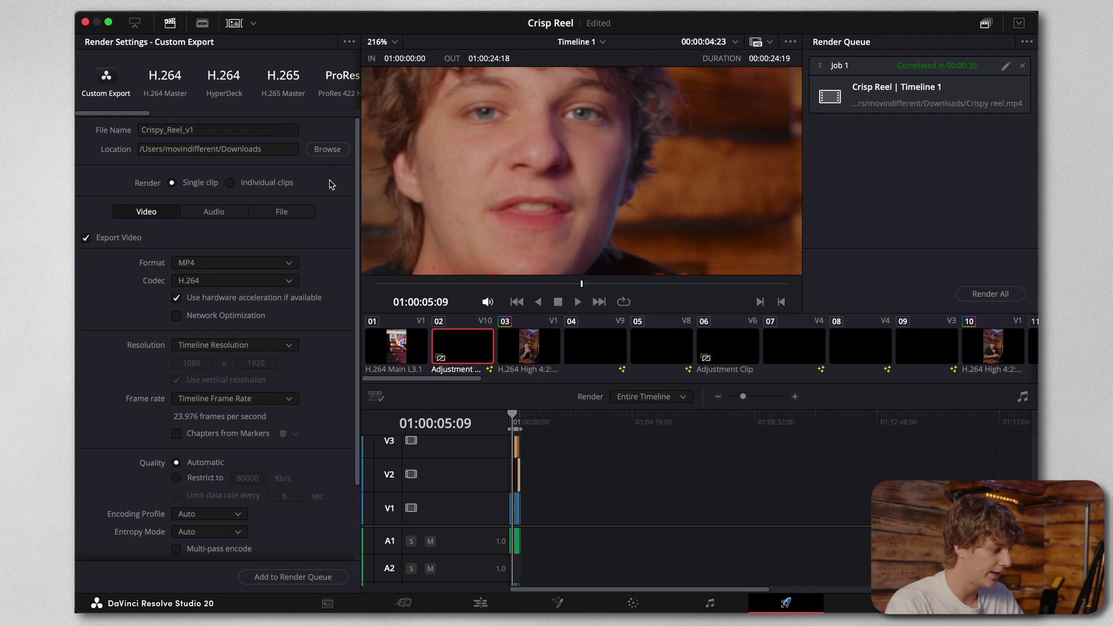
{"action": "left_click", "coordinate": [185, 264]}
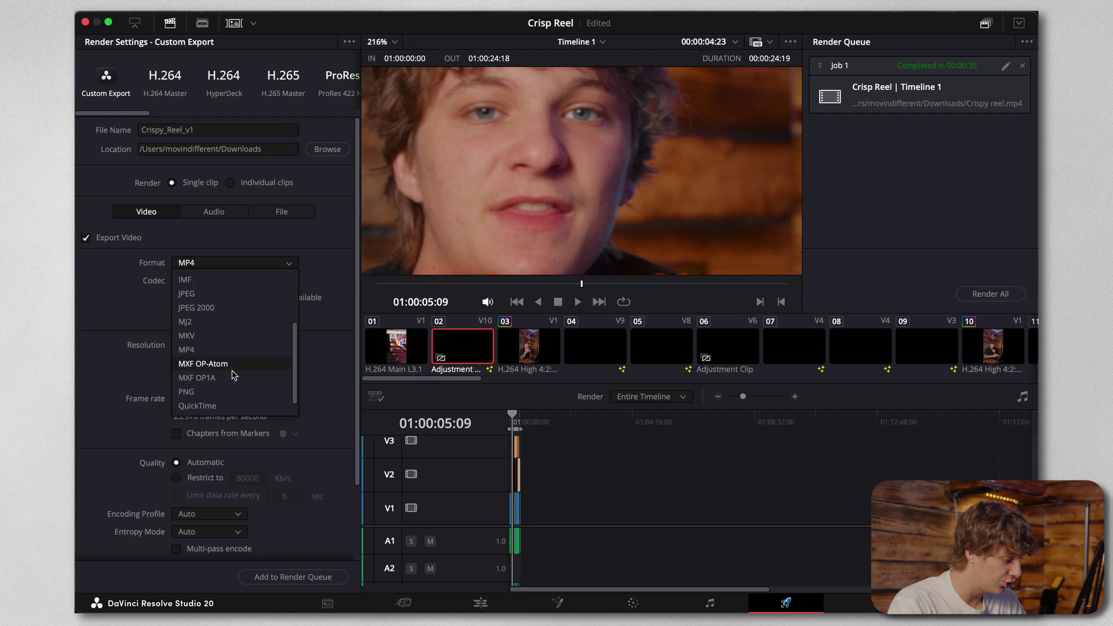
{"action": "left_click", "coordinate": [223, 406]}
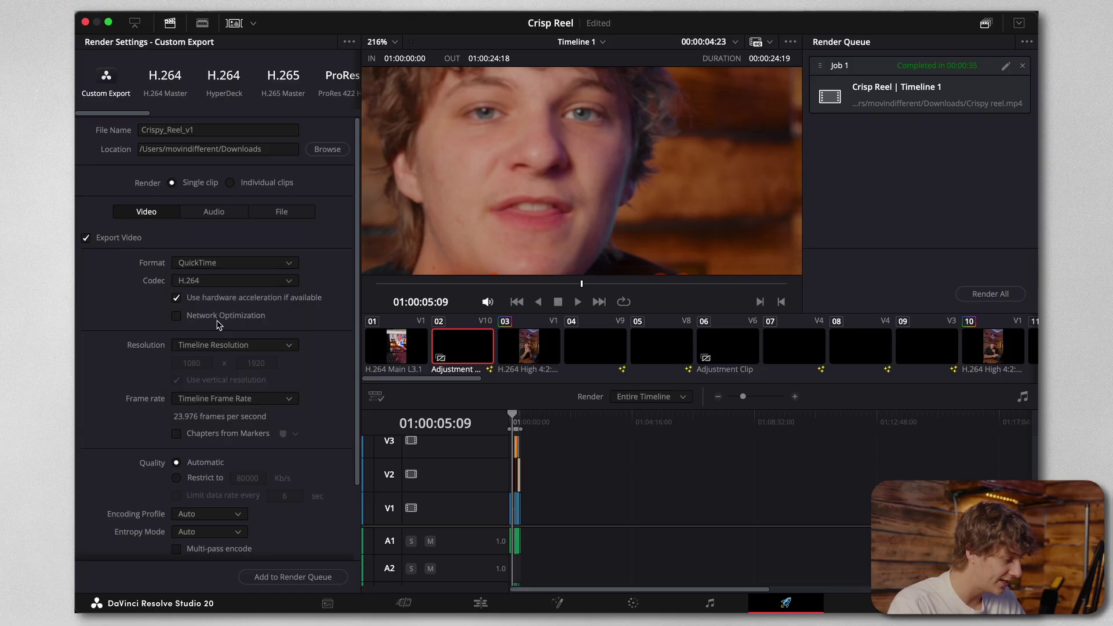
{"action": "left_click", "coordinate": [230, 266]}
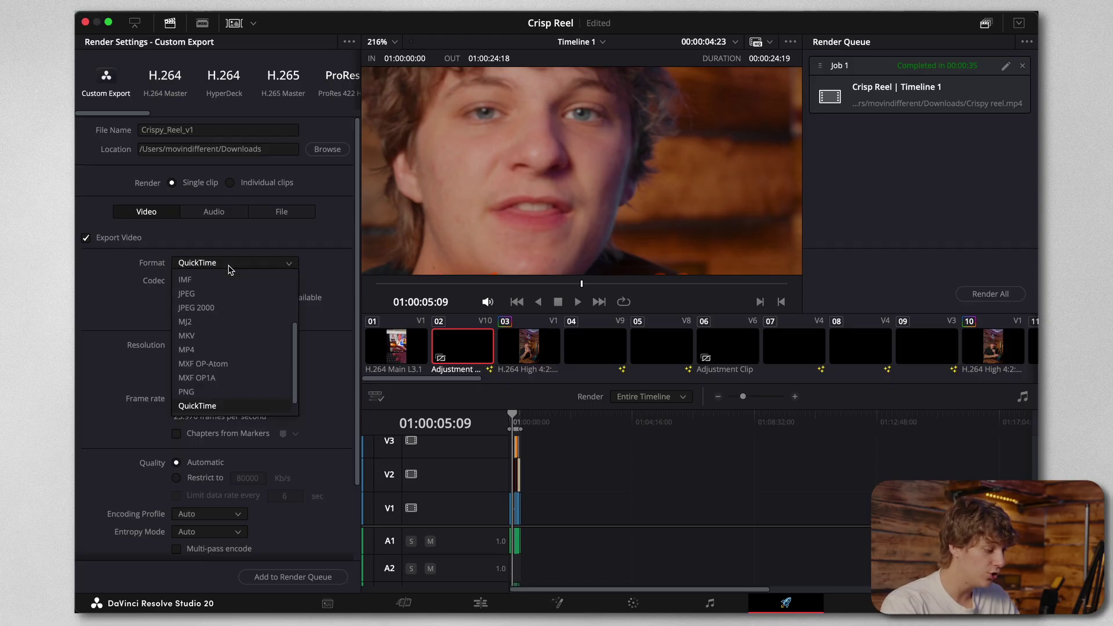
{"action": "left_click", "coordinate": [213, 351]}
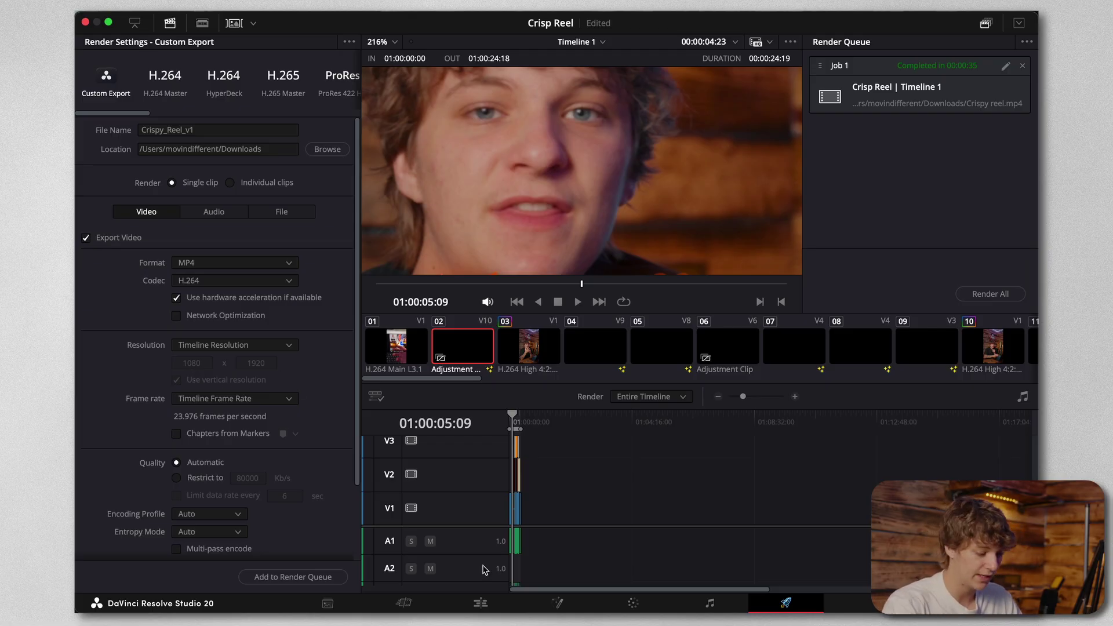
{"action": "left_click", "coordinate": [481, 603]}
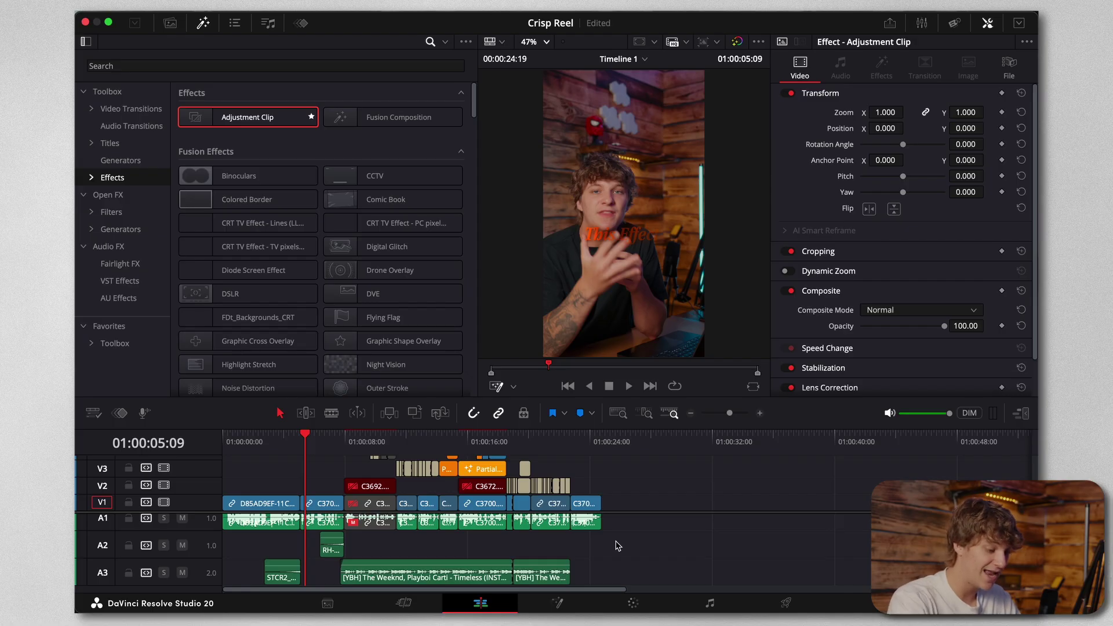
{"action": "key", "text": "shift+9"}
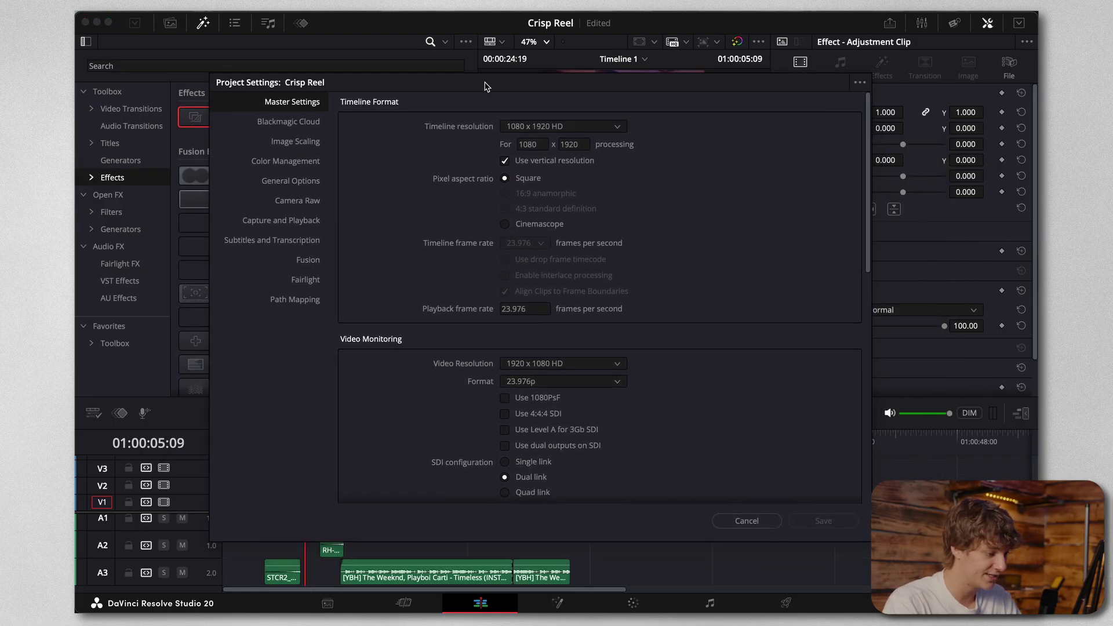
Change the timeline resolution to 2160 x 3840 Ultra HD and save the project settings.
{"action": "left_click", "coordinate": [524, 128]}
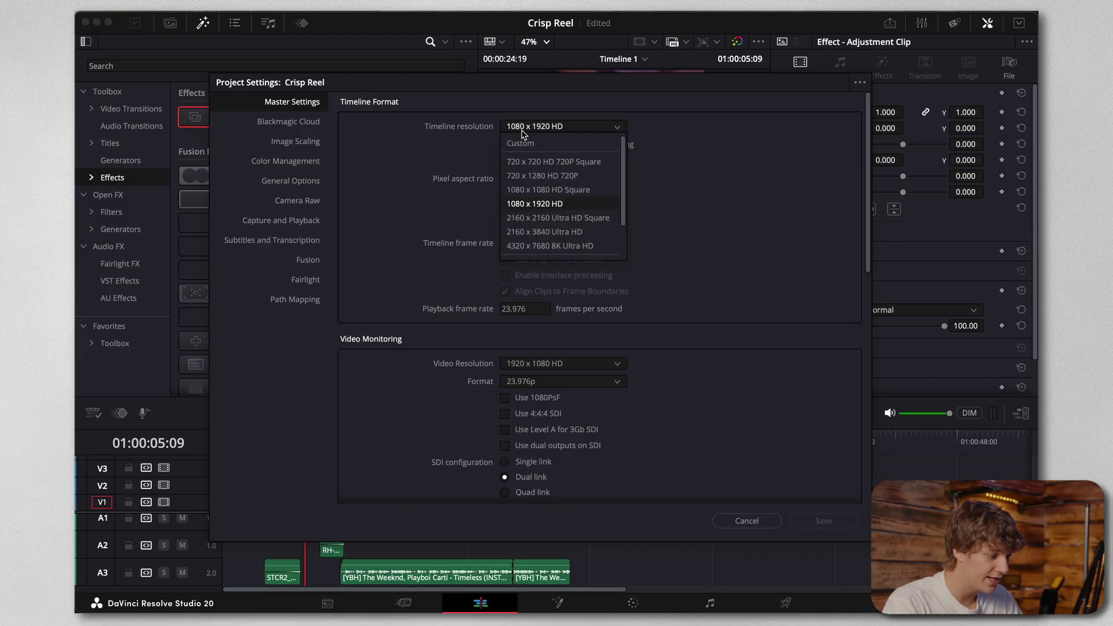
{"action": "left_click", "coordinate": [576, 232]}
{"action": "left_click", "coordinate": [826, 522]}
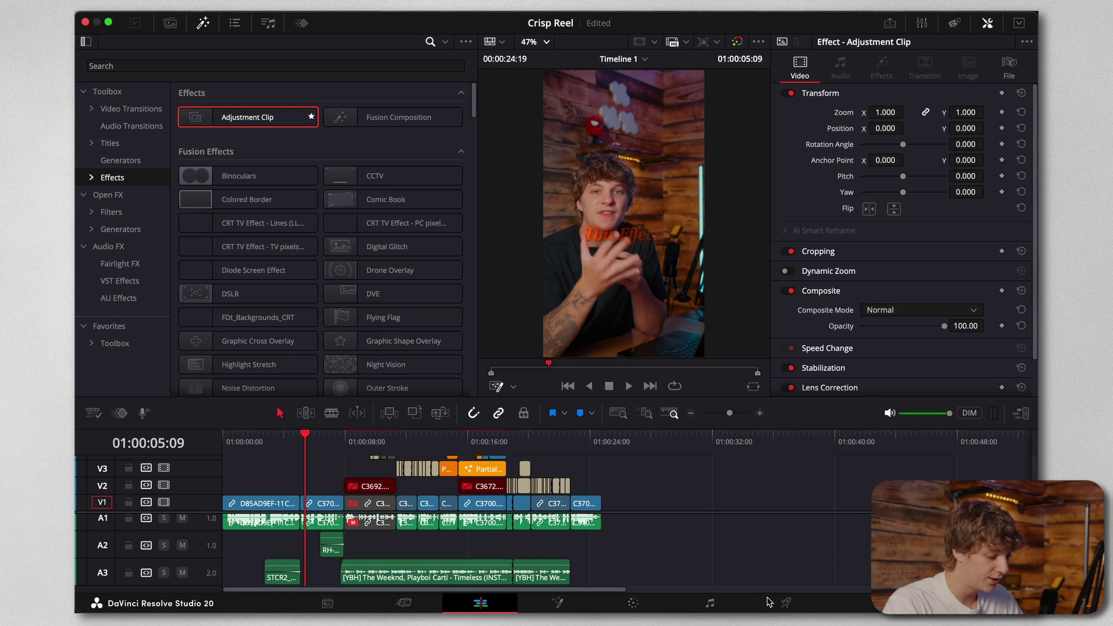
{"action": "left_click", "coordinate": [786, 601]}
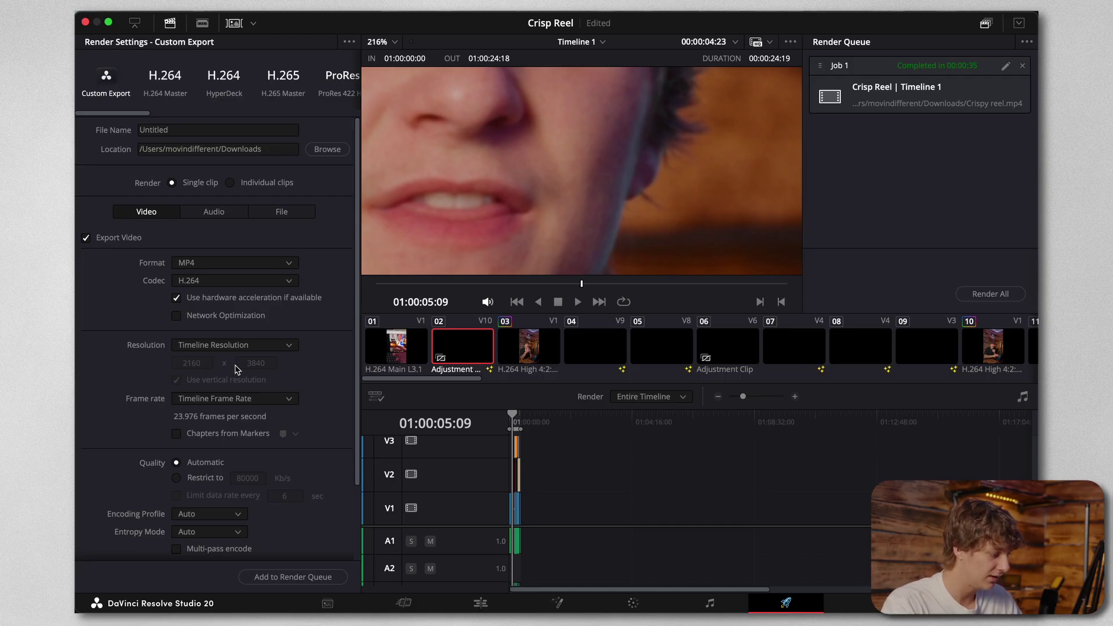
Rename the export file from Untitled to Crispy_Reel, with the viewer zoomed out to show the frame.
{"action": "double_click", "coordinate": [192, 130]}
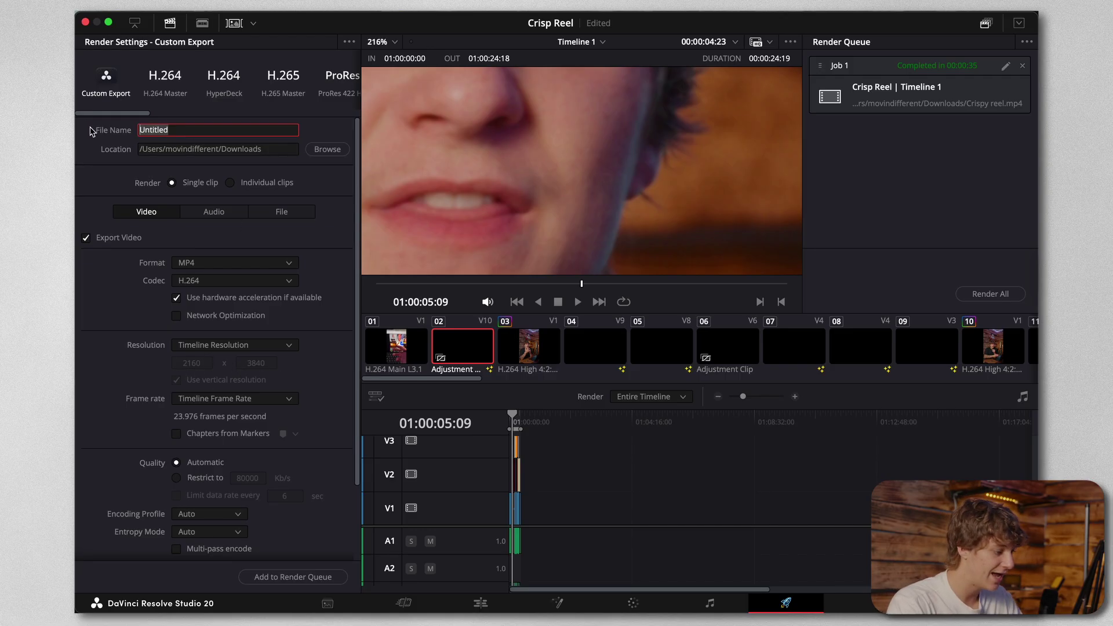
{"action": "left_click", "coordinate": [393, 42]}
{"action": "left_click", "coordinate": [397, 57]}
{"action": "scroll", "coordinate": [563, 200], "scroll_direction": "up", "scroll_amount": 3}
{"action": "scroll", "coordinate": [563, 200], "scroll_direction": "up", "scroll_amount": 5}
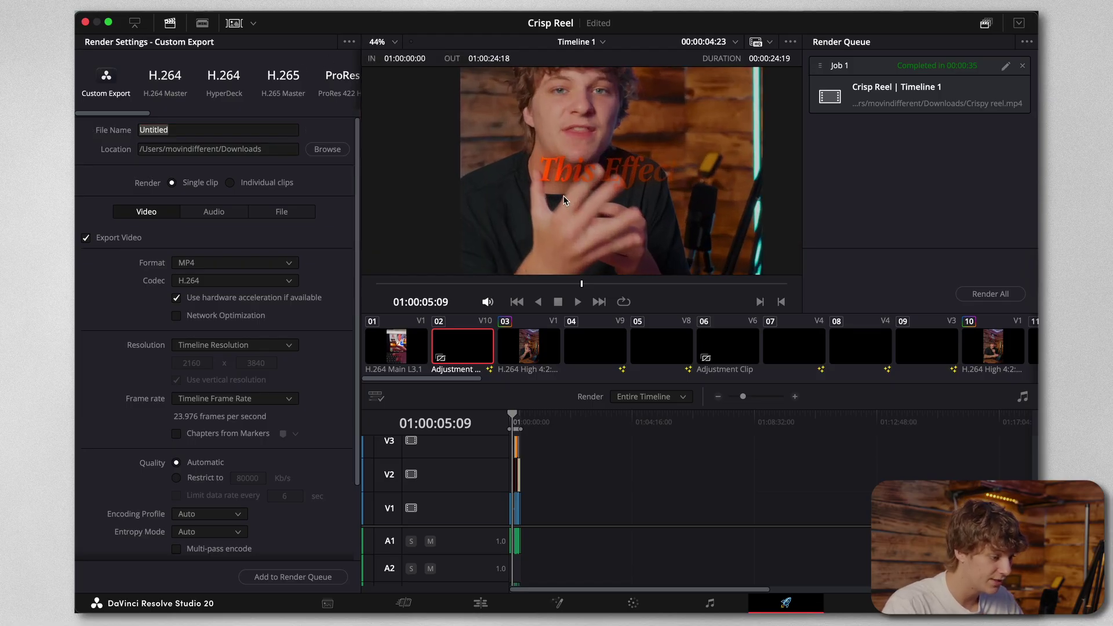
{"action": "scroll", "coordinate": [574, 145], "scroll_direction": "down", "scroll_amount": 4}
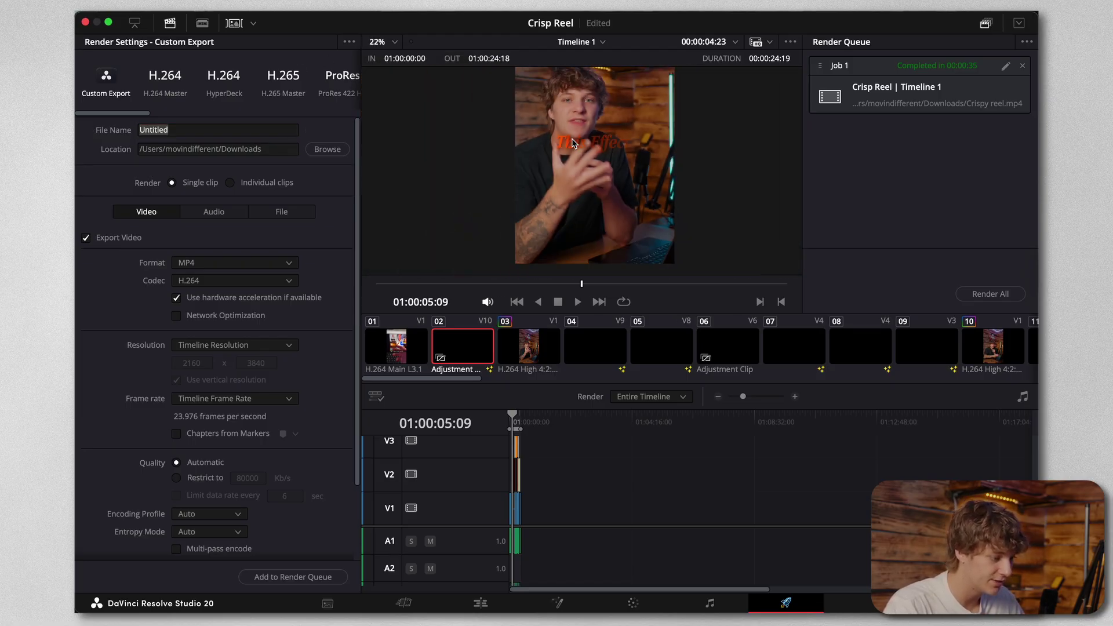
{"action": "scroll", "coordinate": [580, 148], "scroll_direction": "up", "scroll_amount": 3}
{"action": "scroll", "coordinate": [588, 152], "scroll_direction": "down", "scroll_amount": 3}
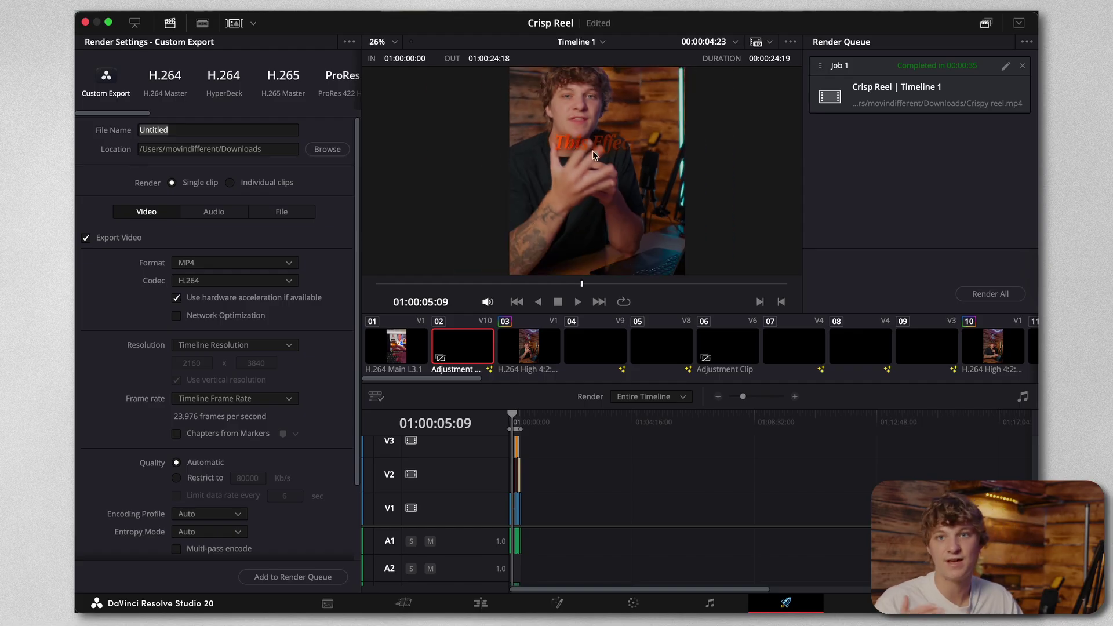
{"action": "left_click", "coordinate": [222, 130]}
{"action": "type", "text": "Cr"}
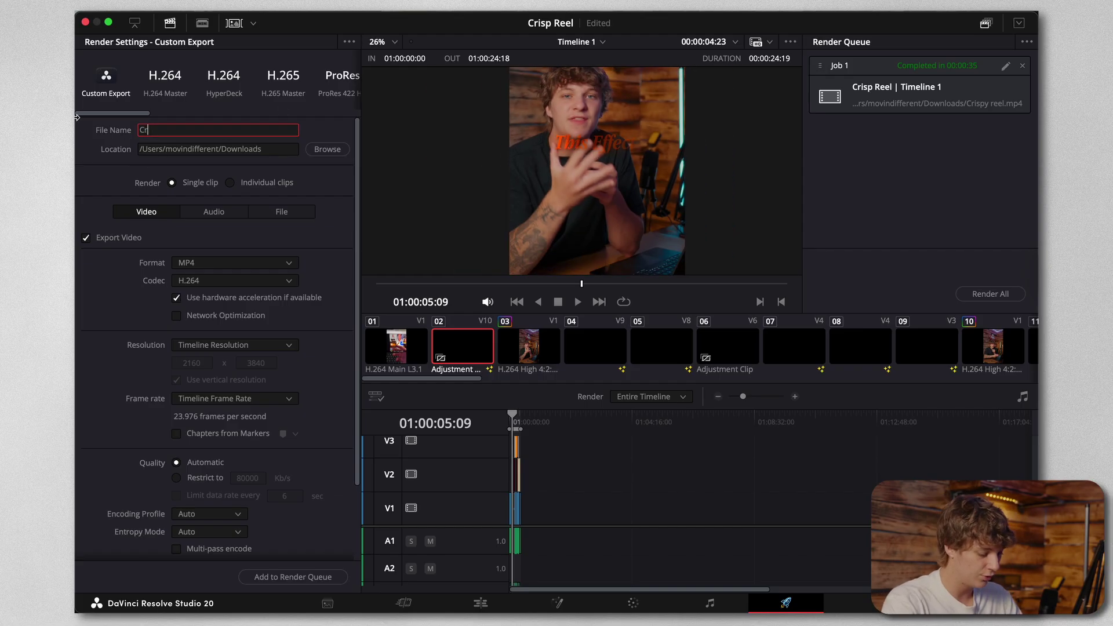
{"action": "type", "text": "ispy_Reel_v1"}
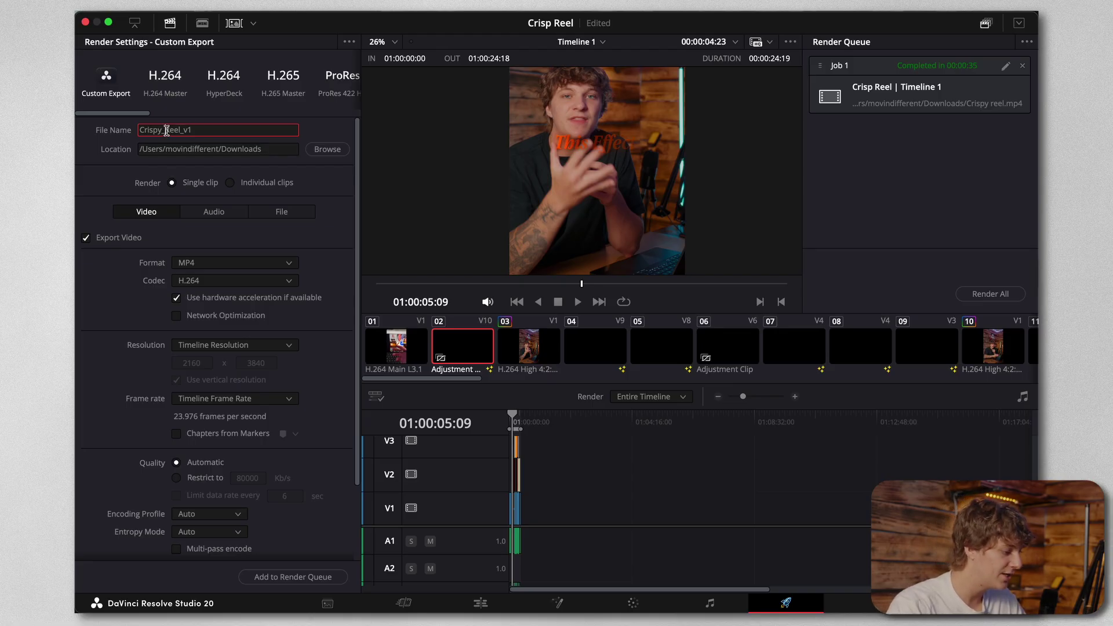
{"action": "left_click", "coordinate": [183, 131]}
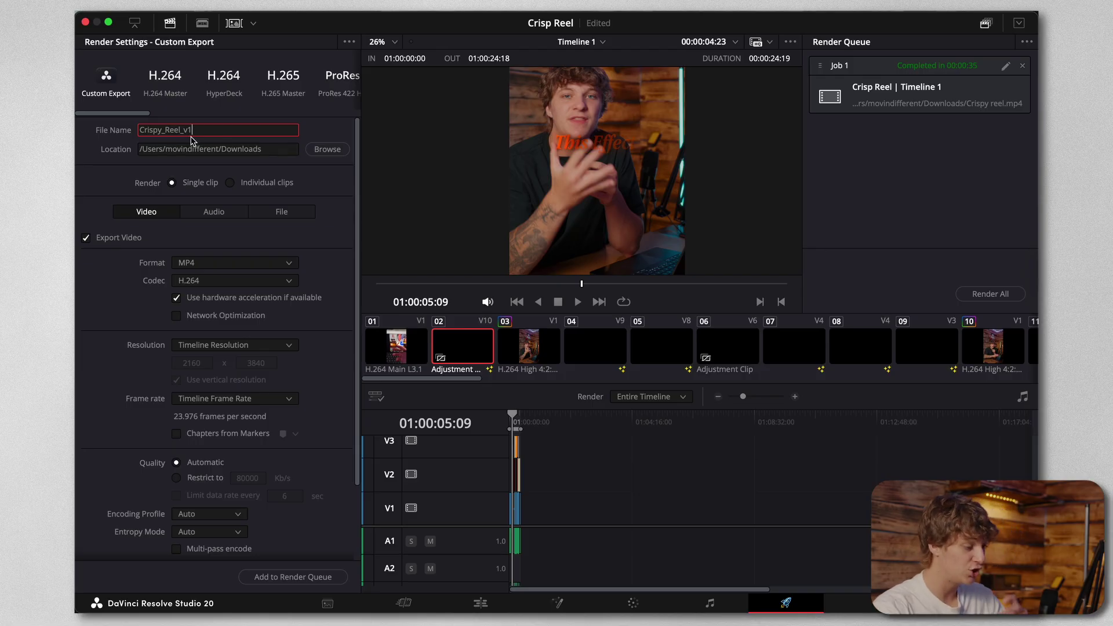
{"action": "left_click", "coordinate": [181, 267]}
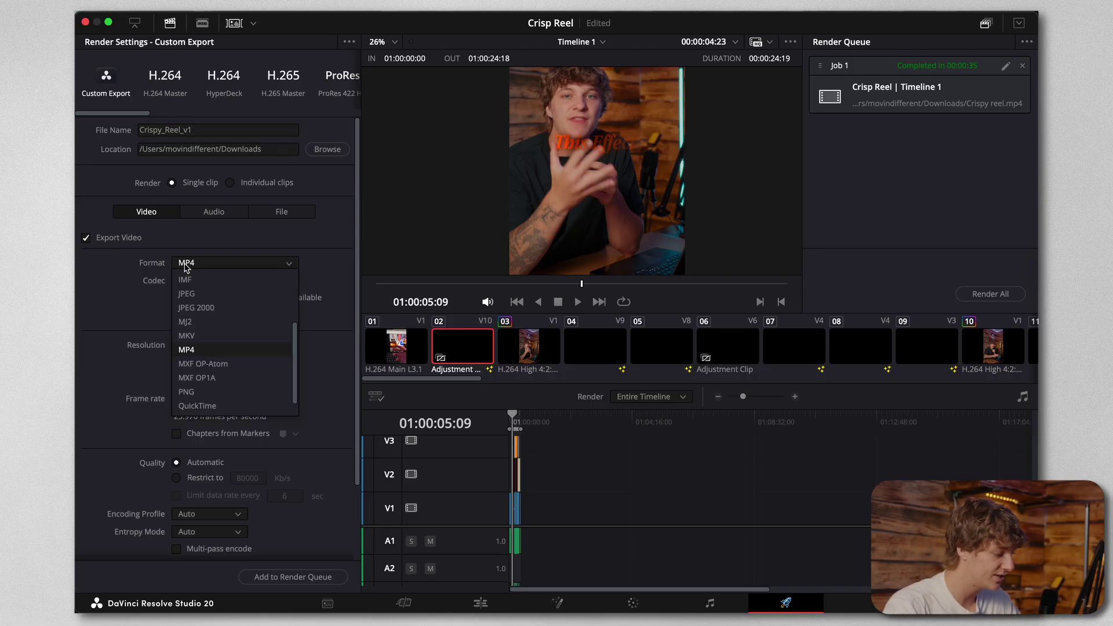
{"action": "scroll", "coordinate": [187, 268], "scroll_direction": "down", "scroll_amount": 3}
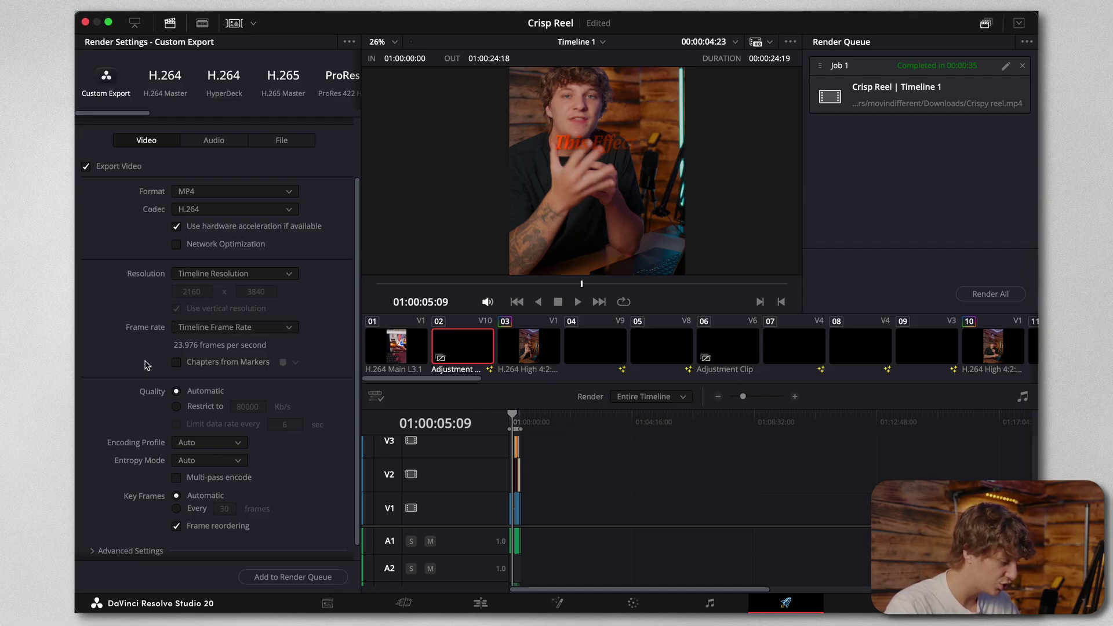
{"action": "scroll", "coordinate": [147, 365], "scroll_direction": "down", "scroll_amount": 1}
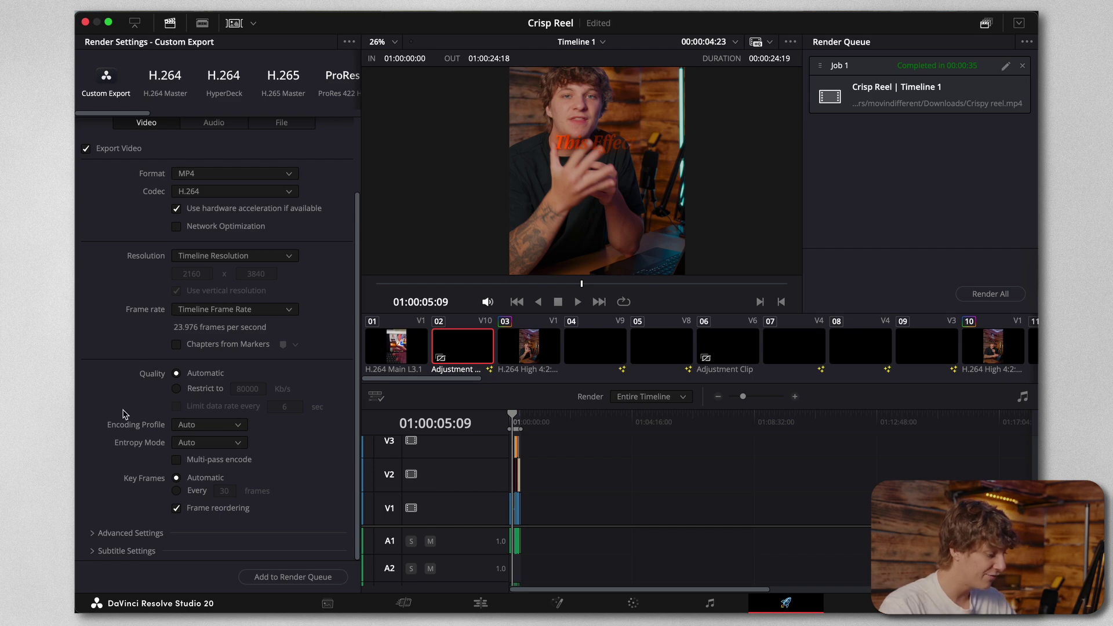
{"action": "left_click", "coordinate": [96, 533]}
{"action": "left_click", "coordinate": [95, 533]}
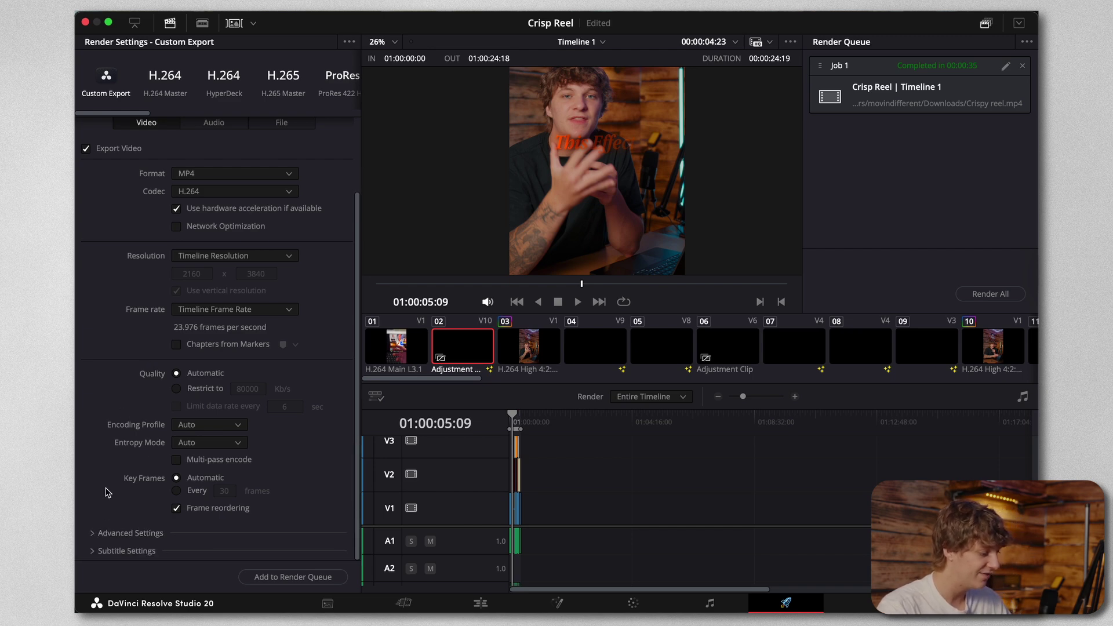
{"action": "scroll", "coordinate": [106, 492], "scroll_direction": "up", "scroll_amount": 5}
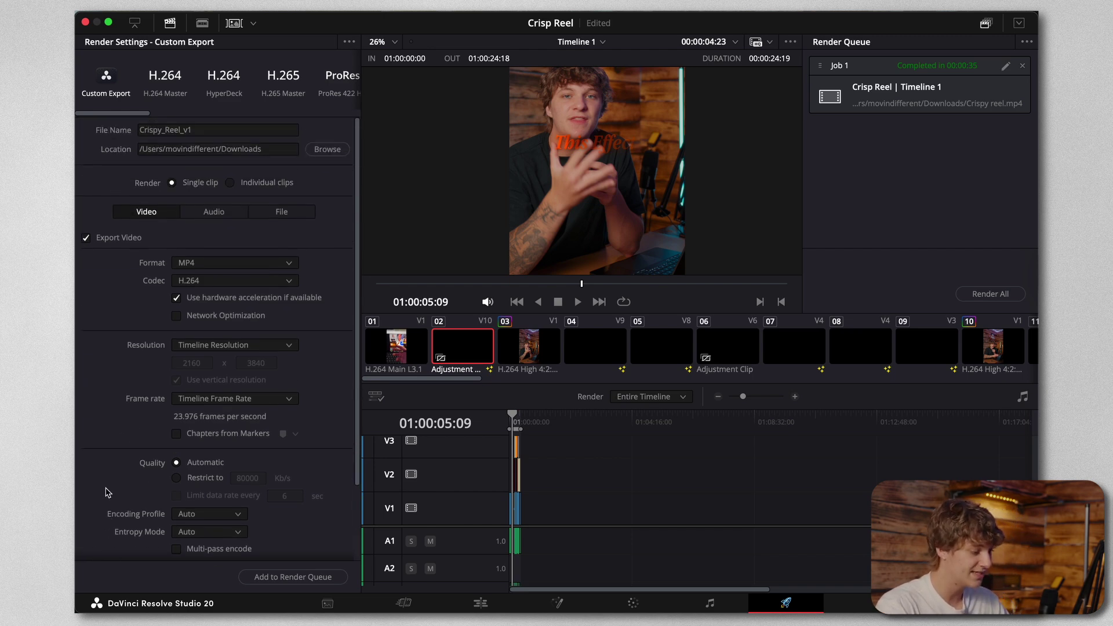